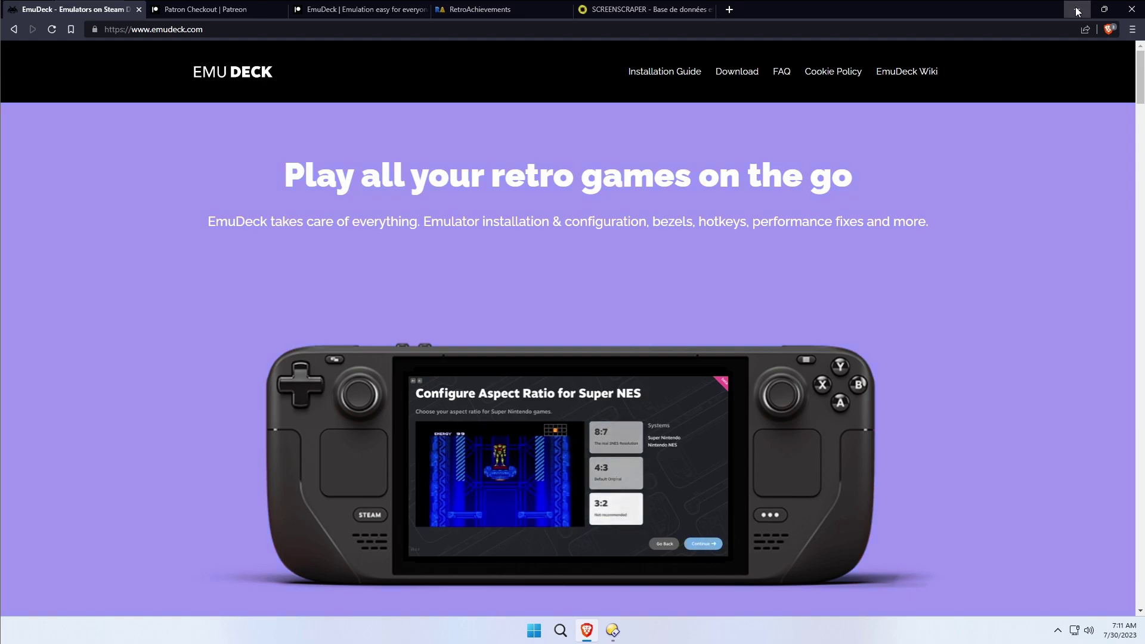
Hide the Brave window showing the EmuDeck site with Win+D to reveal the desktop.
{"action": "key", "text": "super+d"}
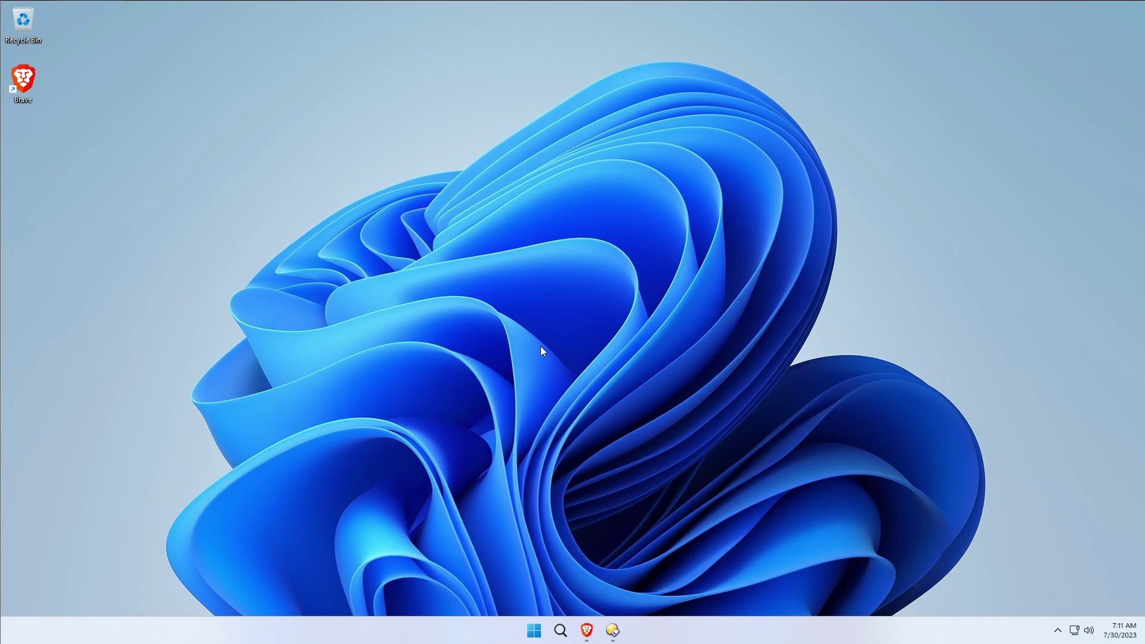
{"action": "mouse_move", "coordinate": [594, 640]}
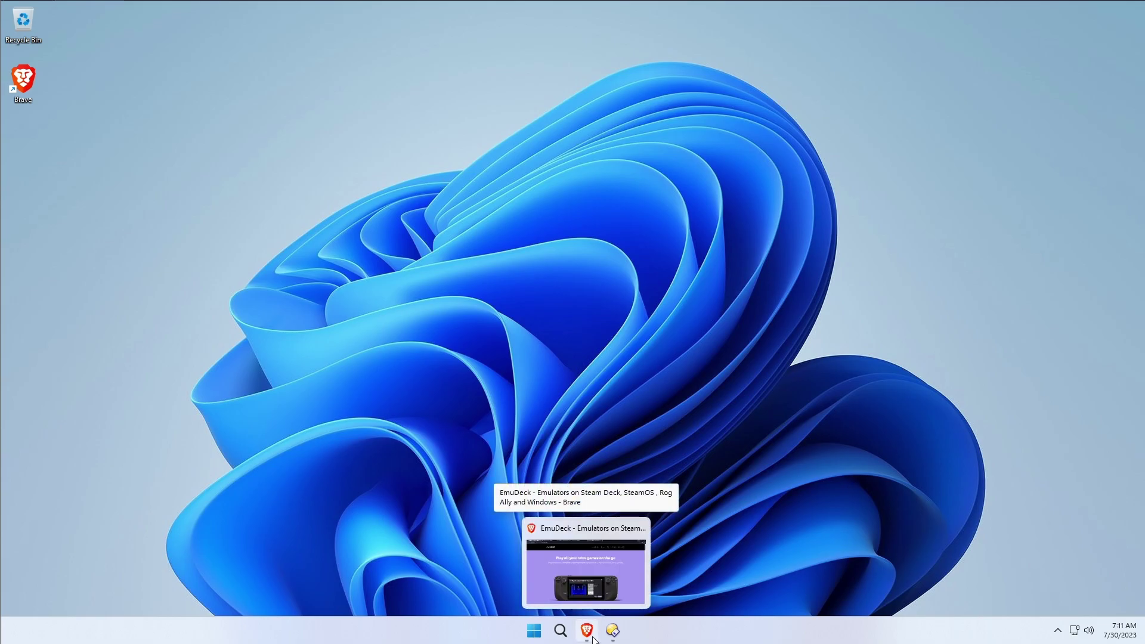
Restore the Brave window and highlight the 'Emulator installation & configuration' subtitle.
{"action": "left_click", "coordinate": [593, 637]}
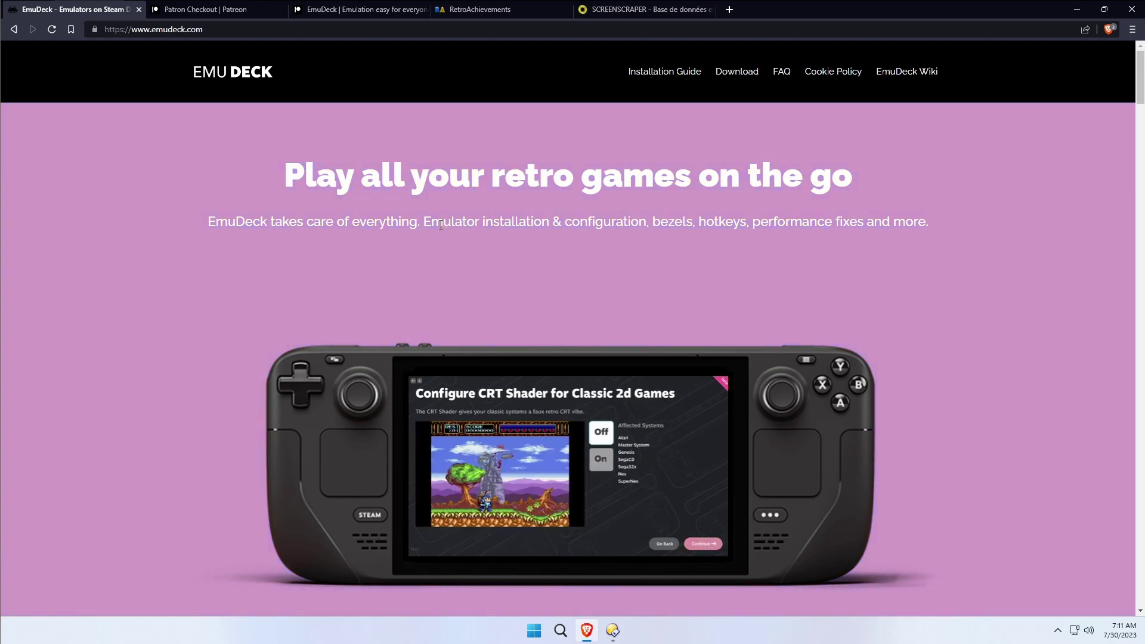
{"action": "left_click_drag", "start_coordinate": [421, 225], "coordinate": [647, 228]}
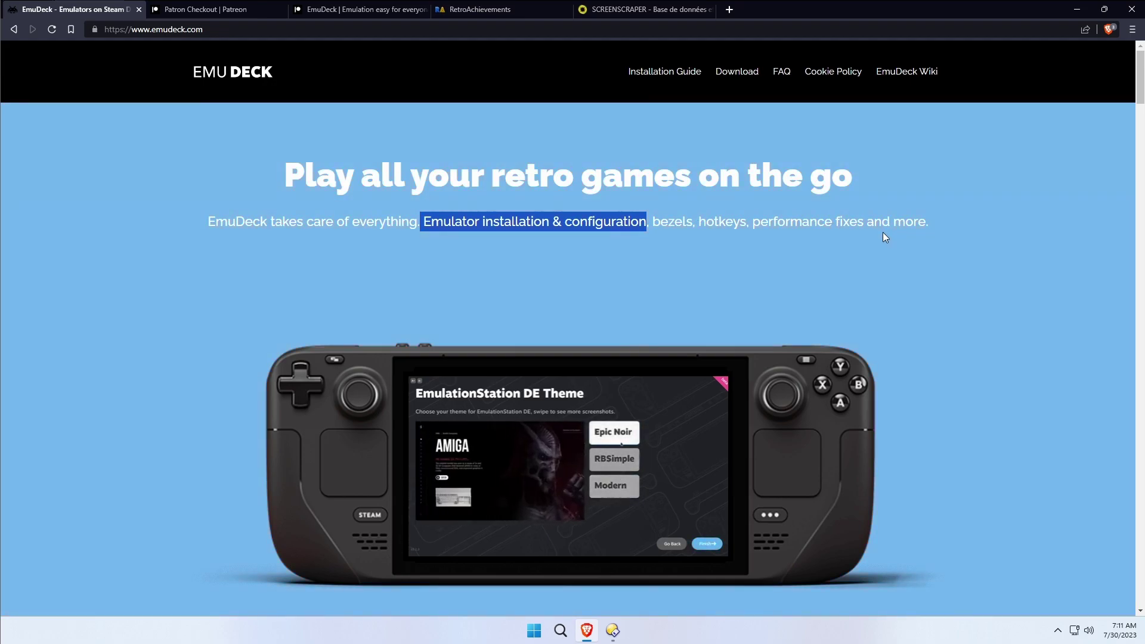
{"action": "scroll", "coordinate": [946, 233], "scroll_direction": "down", "scroll_amount": 6}
{"action": "scroll", "coordinate": [945, 227], "scroll_direction": "down", "scroll_amount": 6}
Browse the EmuDeck homepage sections, from the extra tools list up to Tailored to your needs.
{"action": "scroll", "coordinate": [945, 229], "scroll_direction": "up", "scroll_amount": 7}
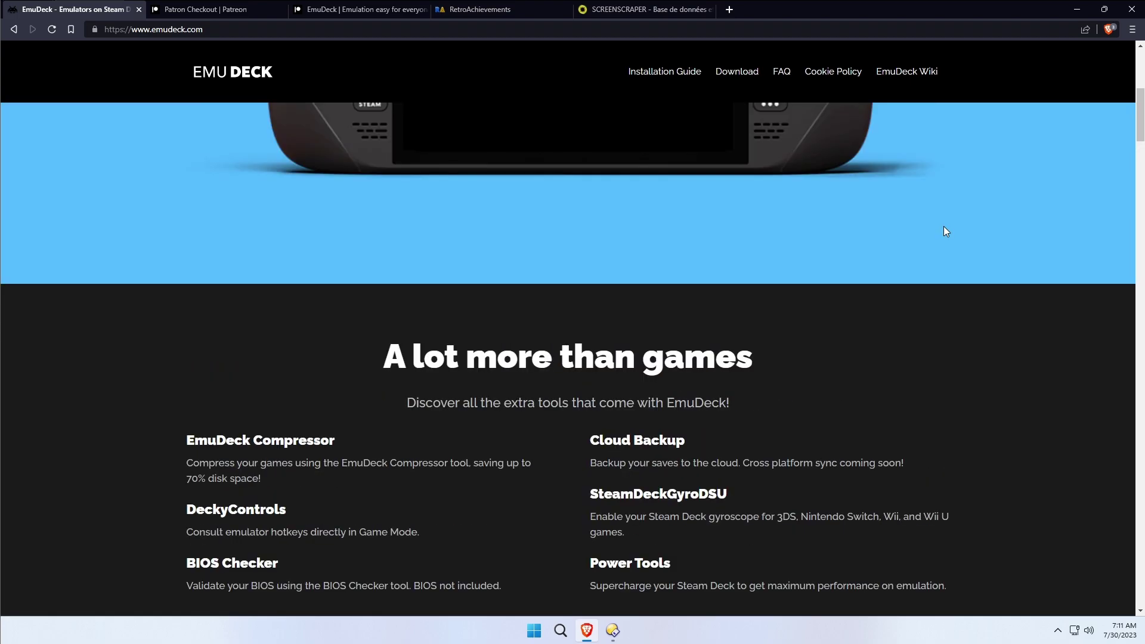
{"action": "scroll", "coordinate": [603, 277], "scroll_direction": "down", "scroll_amount": 4}
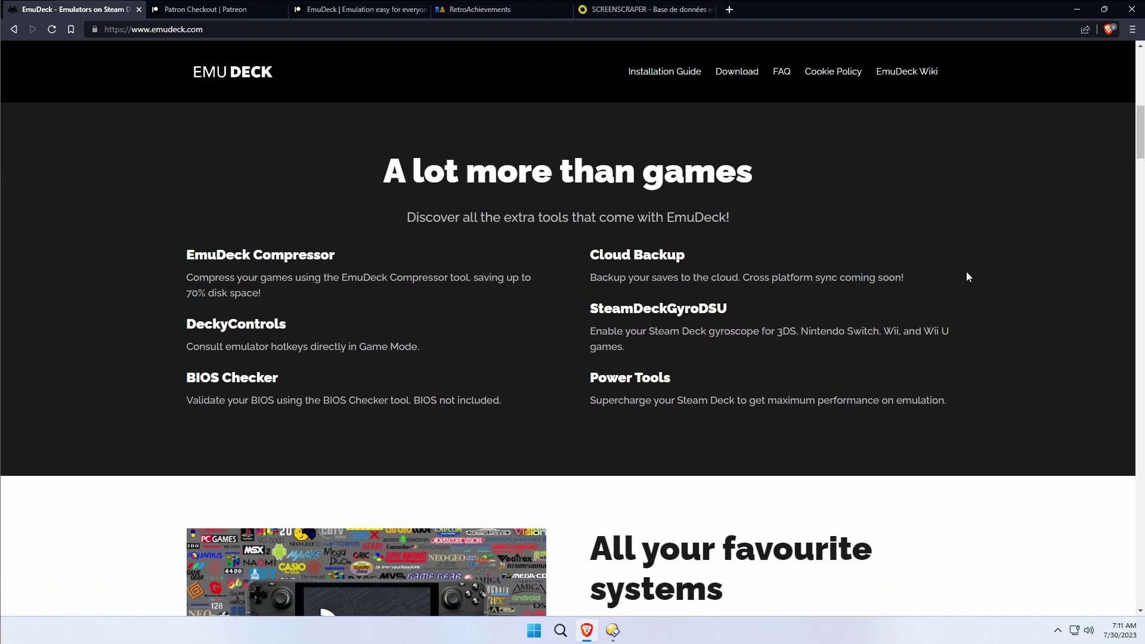
{"action": "scroll", "coordinate": [678, 257], "scroll_direction": "down", "scroll_amount": 12}
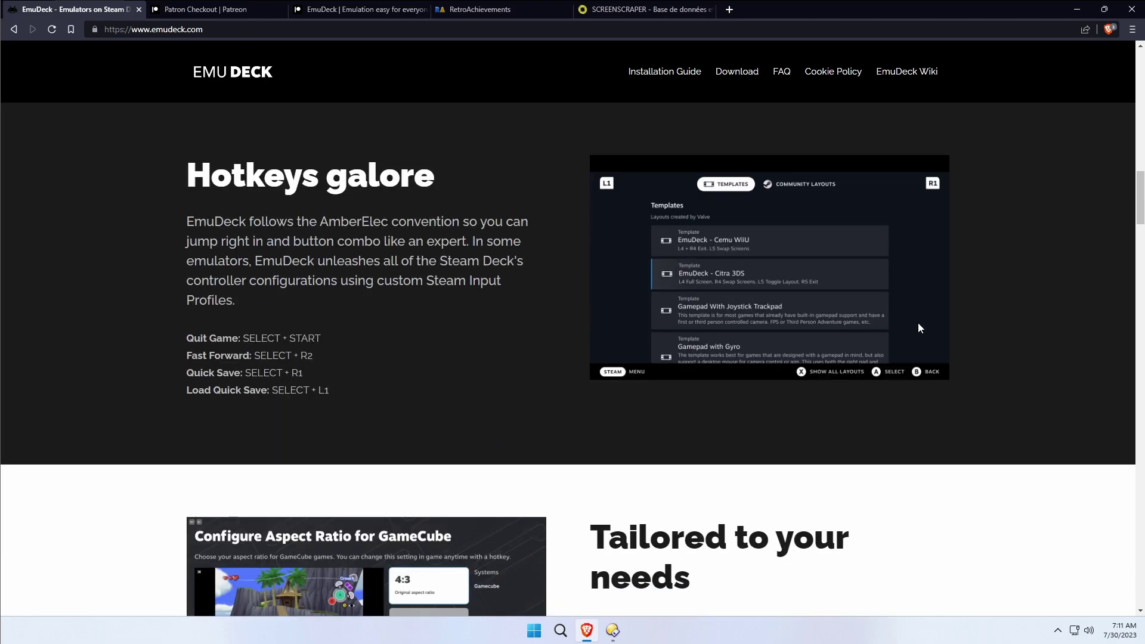
{"action": "scroll", "coordinate": [917, 326], "scroll_direction": "up", "scroll_amount": 12}
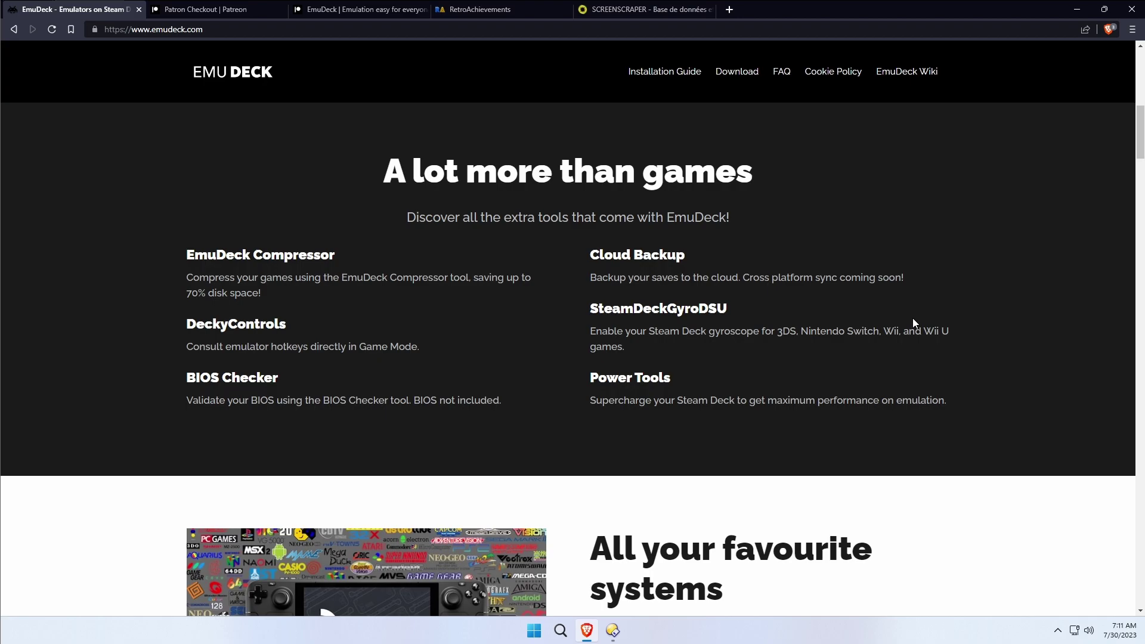
{"action": "scroll", "coordinate": [912, 321], "scroll_direction": "up", "scroll_amount": 7}
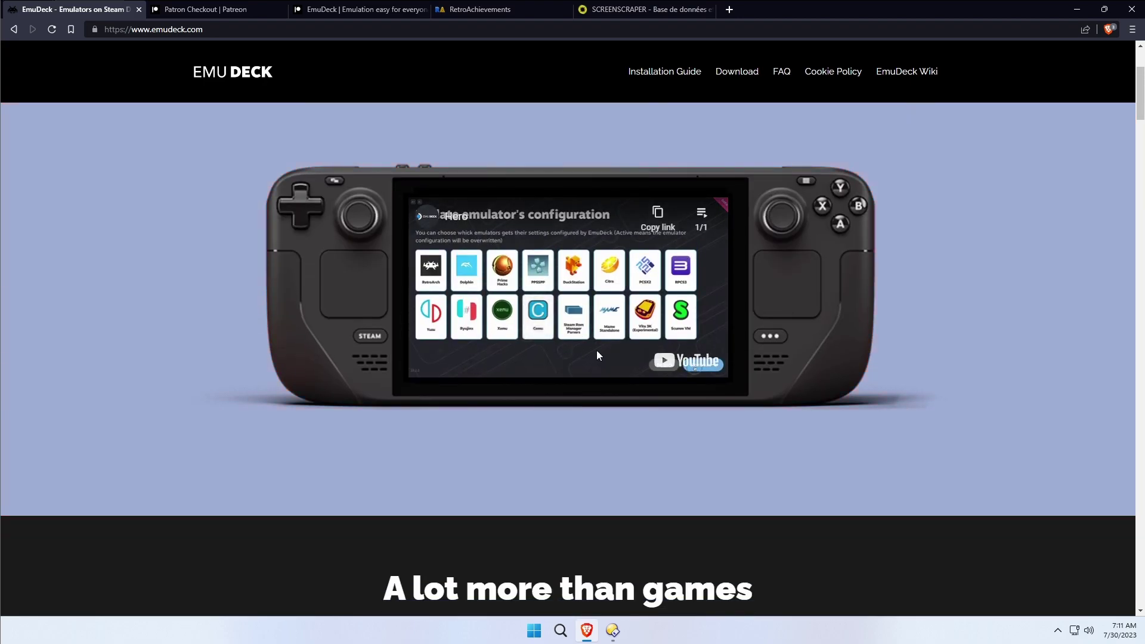
{"action": "scroll", "coordinate": [948, 287], "scroll_direction": "up", "scroll_amount": 3}
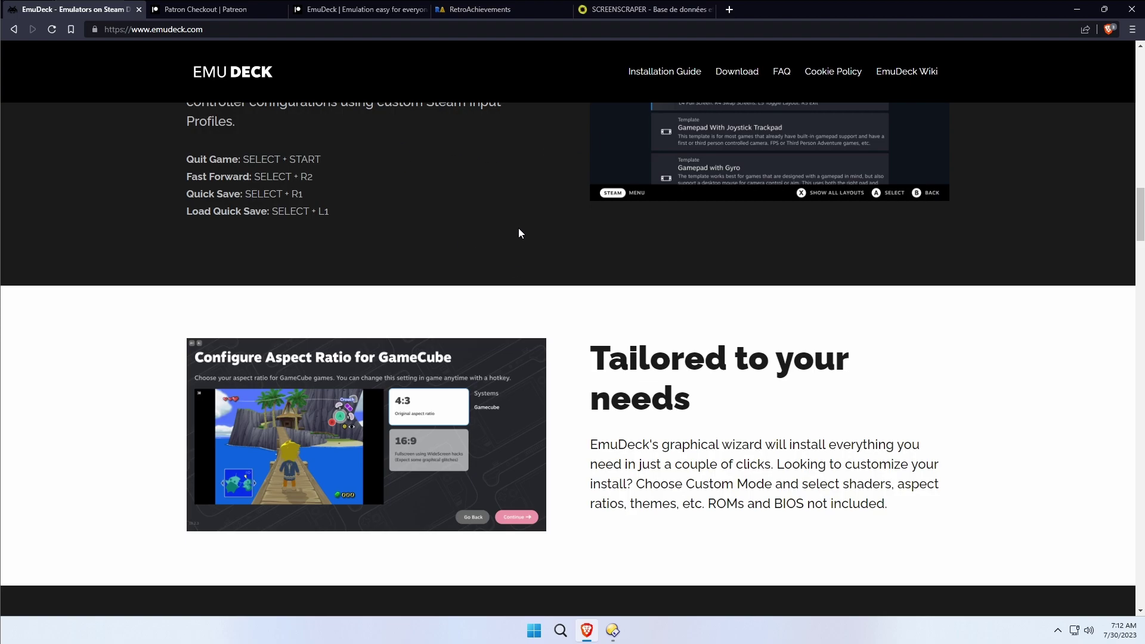
{"action": "scroll", "coordinate": [742, 295], "scroll_direction": "up", "scroll_amount": 5}
{"action": "scroll", "coordinate": [431, 194], "scroll_direction": "up", "scroll_amount": 15}
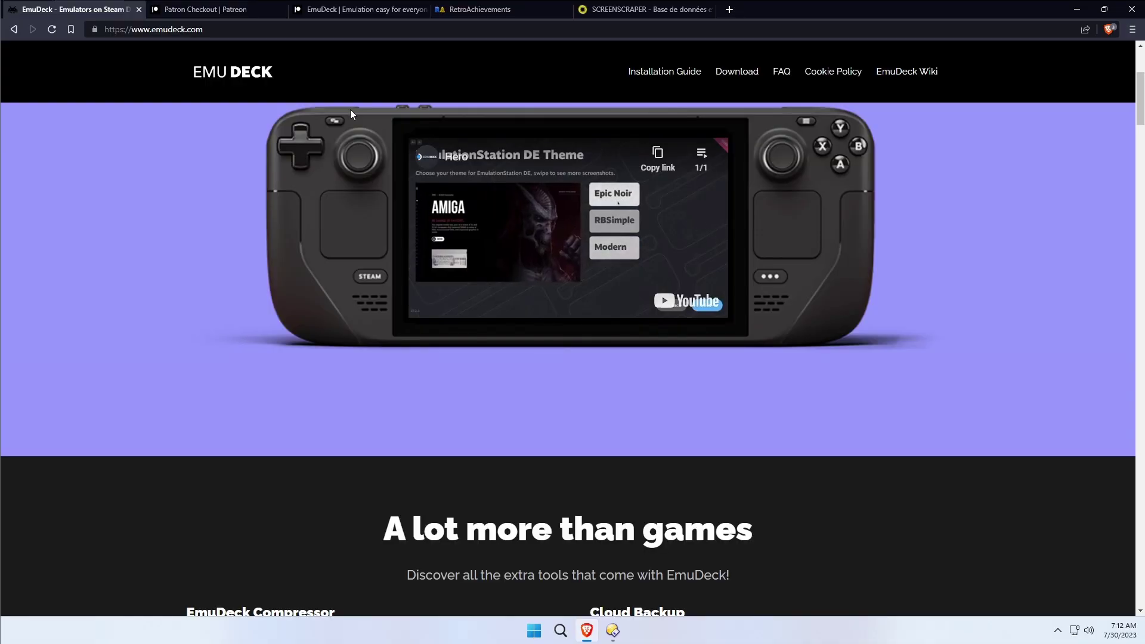
Review the Patreon checkout tiers at $3.50 / month, then find EmuDeck's pinned Early Access Links post.
{"action": "left_click", "coordinate": [227, 10]}
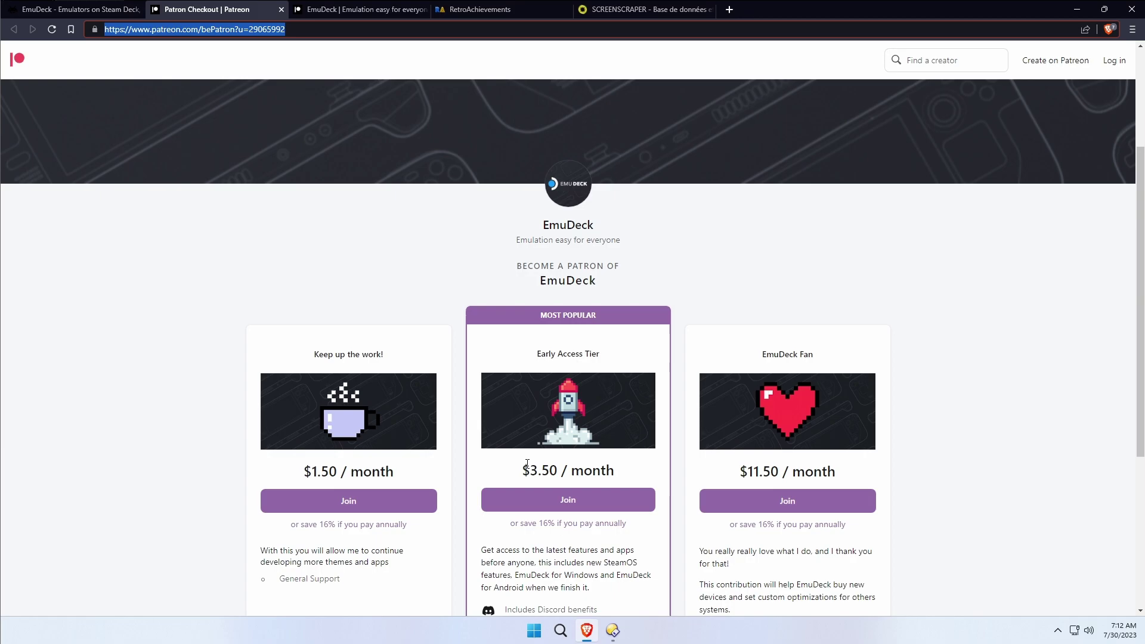
{"action": "left_click_drag", "start_coordinate": [522, 470], "coordinate": [648, 481]}
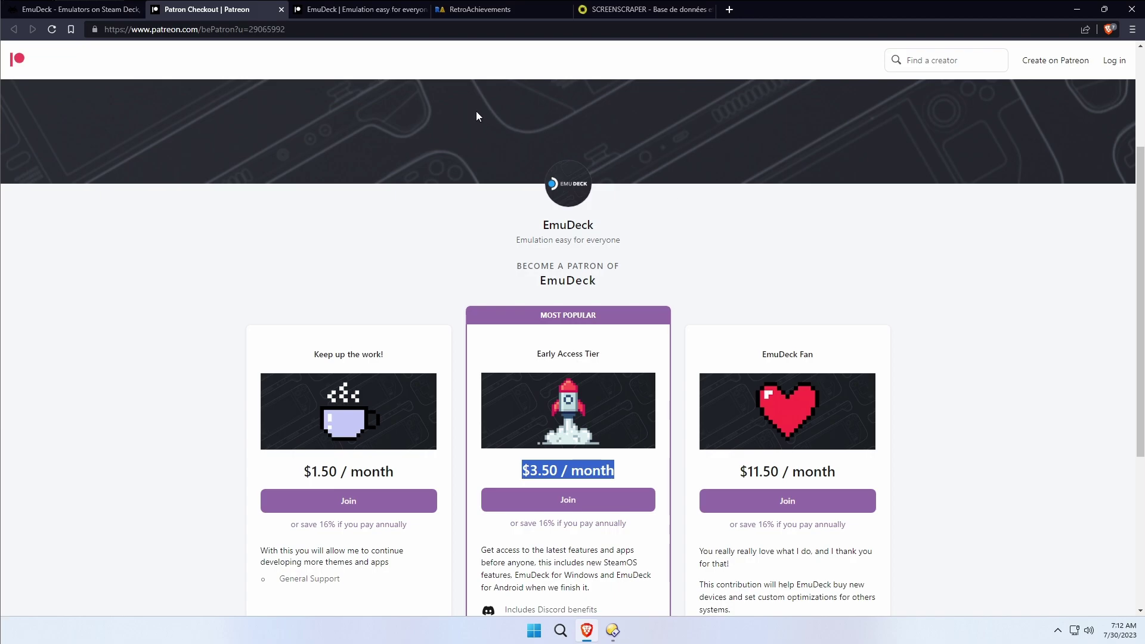
{"action": "left_click", "coordinate": [358, 12]}
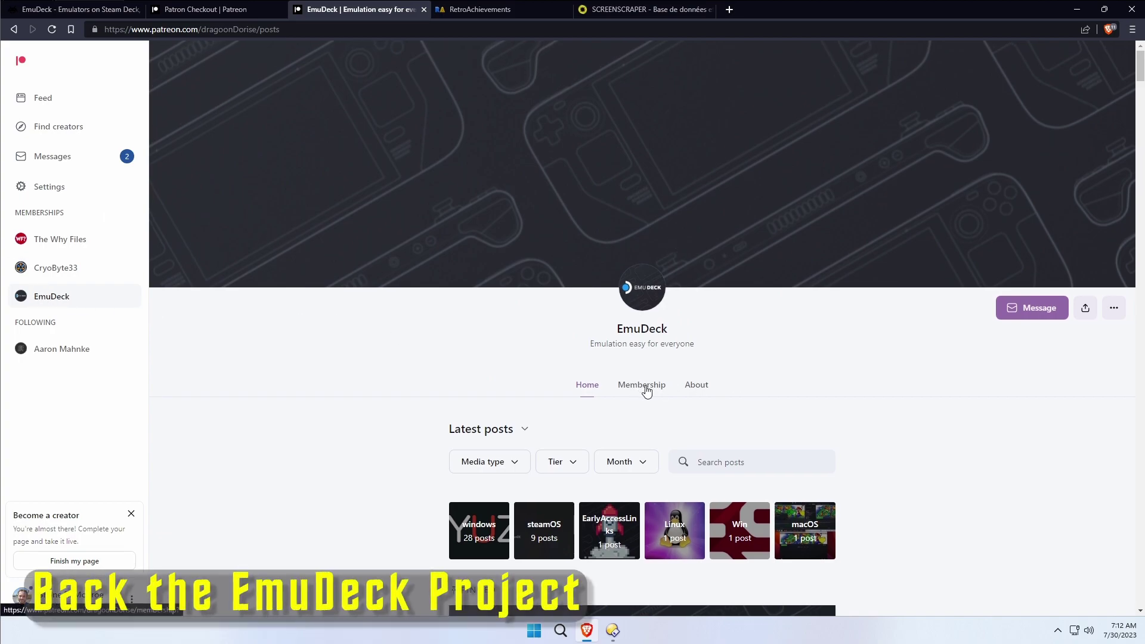
{"action": "scroll", "coordinate": [645, 391], "scroll_direction": "down", "scroll_amount": 7}
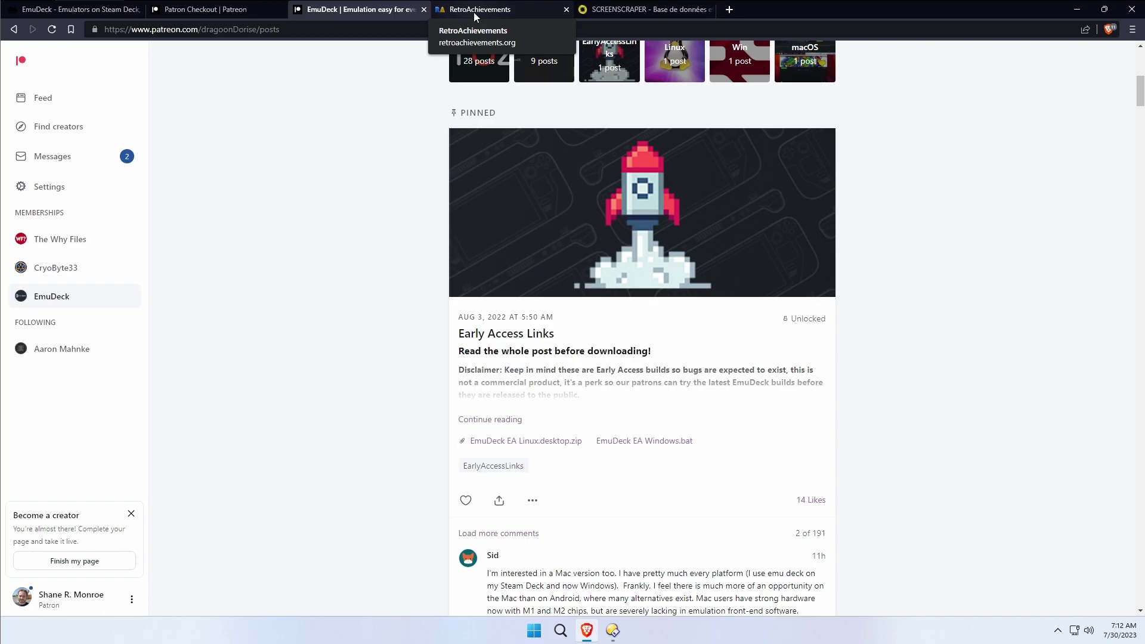
Open your RetroAchievements profile and expand it to the last 15 games played.
{"action": "left_click", "coordinate": [474, 16]}
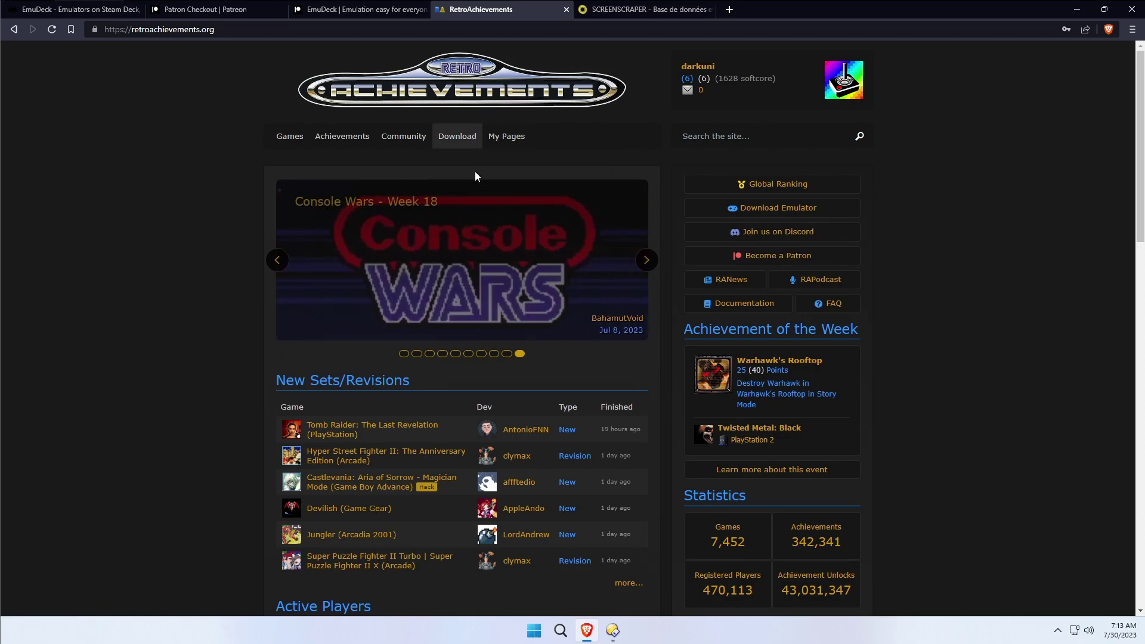
{"action": "left_click", "coordinate": [705, 70]}
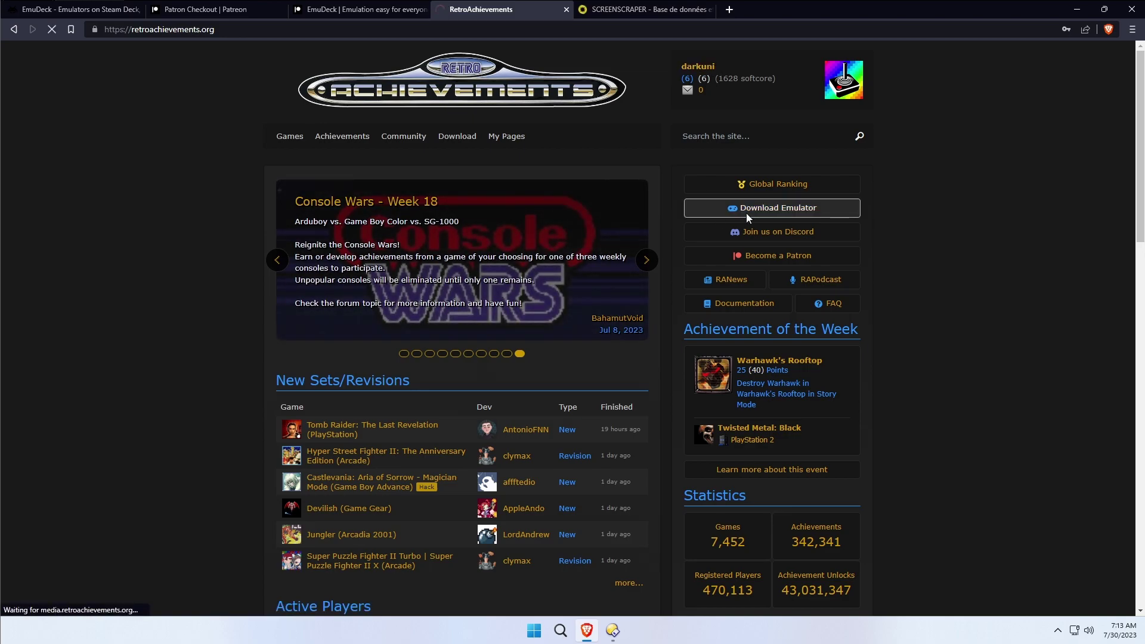
{"action": "scroll", "coordinate": [449, 220], "scroll_direction": "down", "scroll_amount": 6}
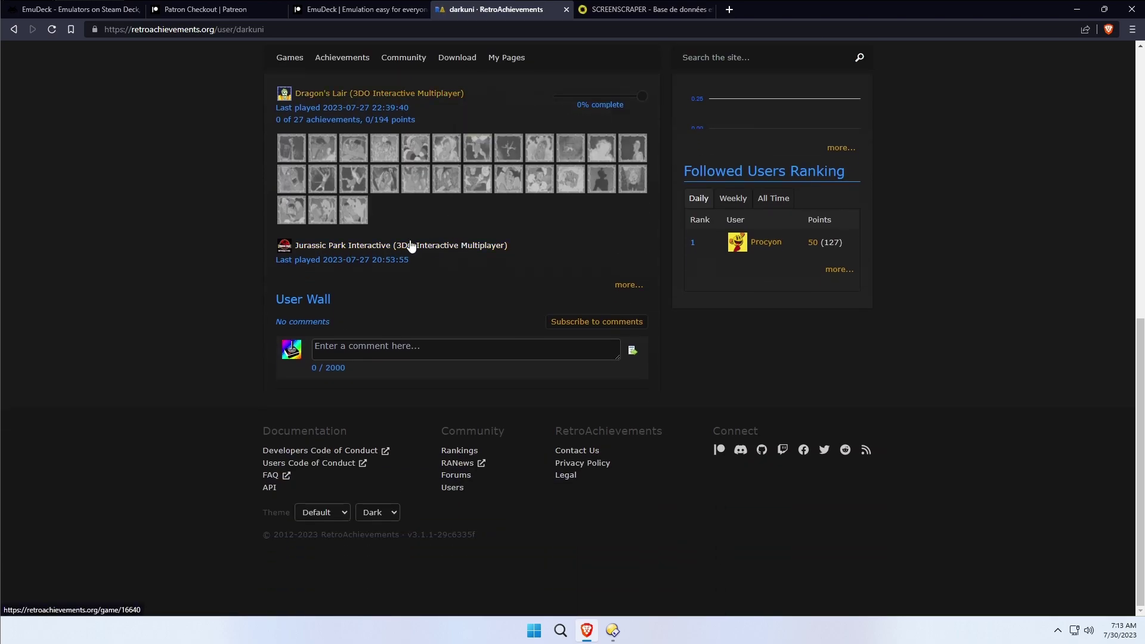
{"action": "scroll", "coordinate": [444, 260], "scroll_direction": "up", "scroll_amount": 4}
{"action": "left_click", "coordinate": [628, 522]}
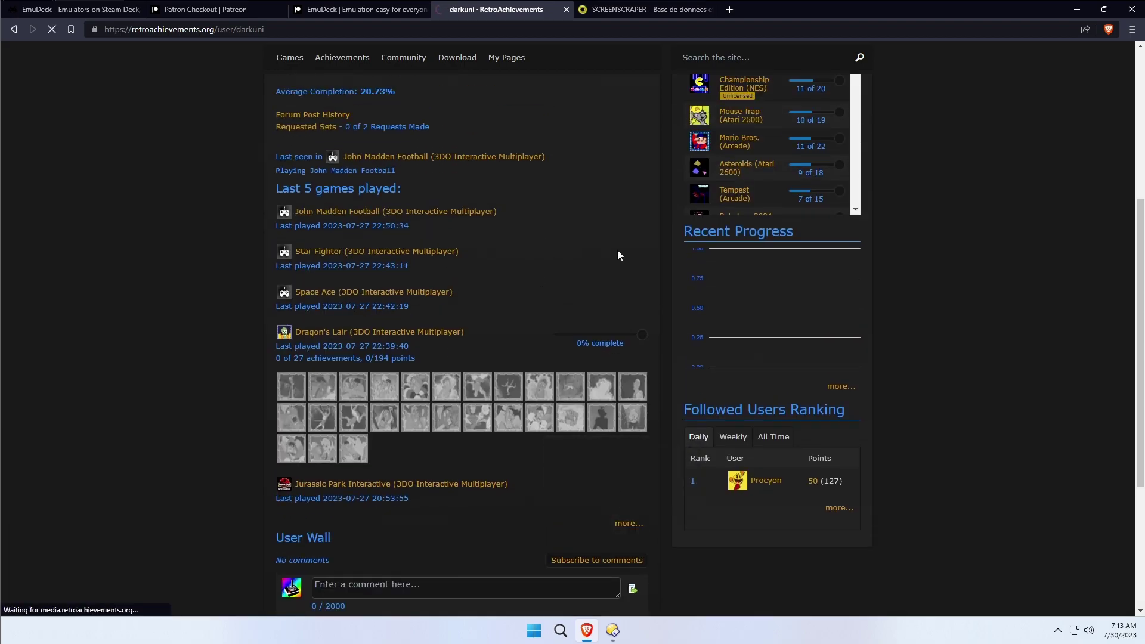
{"action": "scroll", "coordinate": [591, 247], "scroll_direction": "down", "scroll_amount": 6}
{"action": "scroll", "coordinate": [591, 247], "scroll_direction": "down", "scroll_amount": 10}
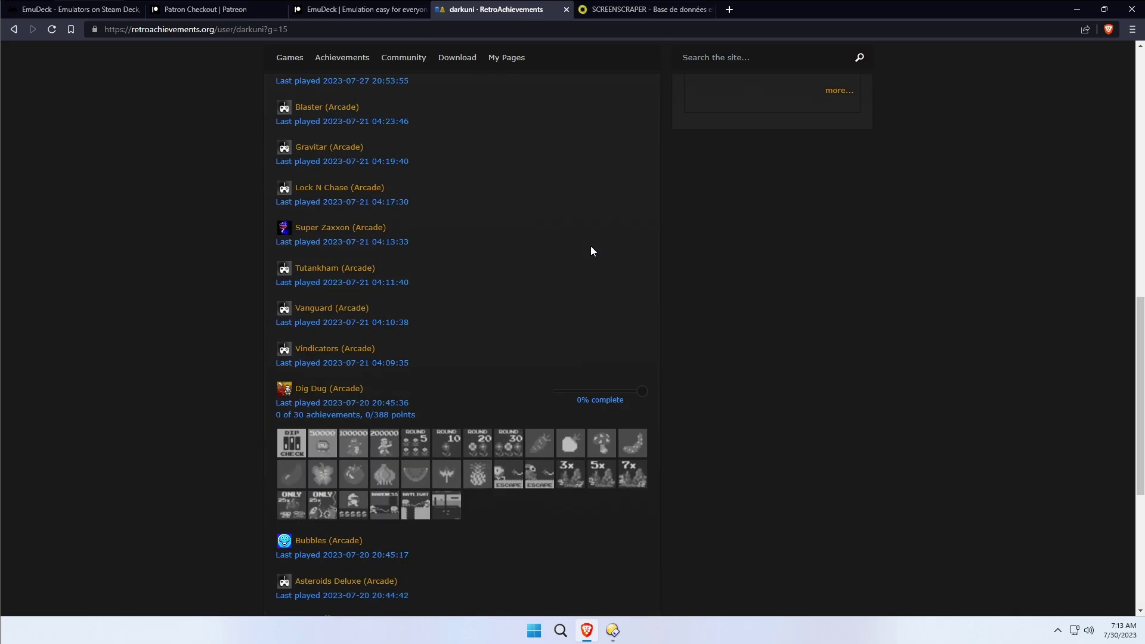
{"action": "scroll", "coordinate": [590, 242], "scroll_direction": "up", "scroll_amount": 8}
{"action": "scroll", "coordinate": [563, 238], "scroll_direction": "up", "scroll_amount": 3}
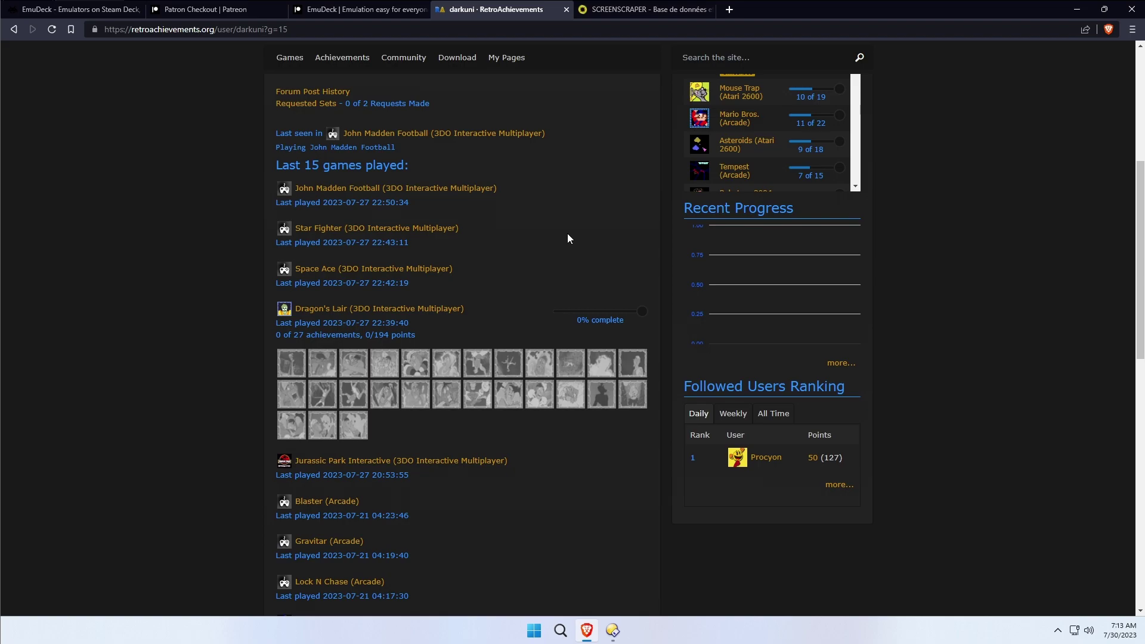
{"action": "scroll", "coordinate": [602, 249], "scroll_direction": "up", "scroll_amount": 5}
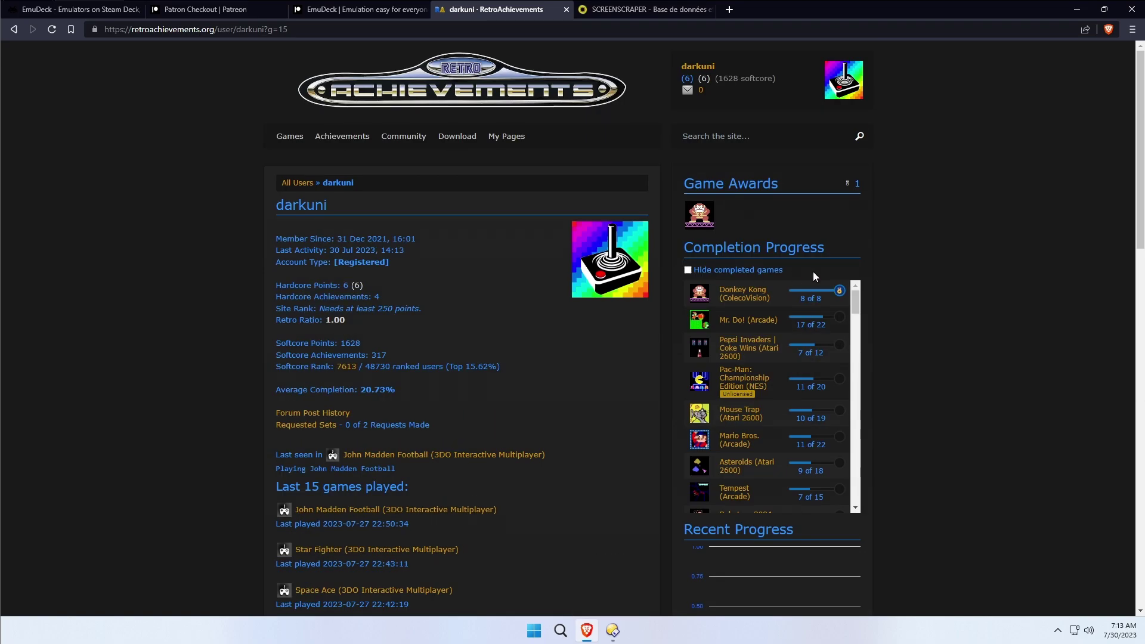
Browse the Mr. Do! (Arcade) game page from Completion Progress, then move to ScreenScraper.
{"action": "mouse_move", "coordinate": [743, 293]}
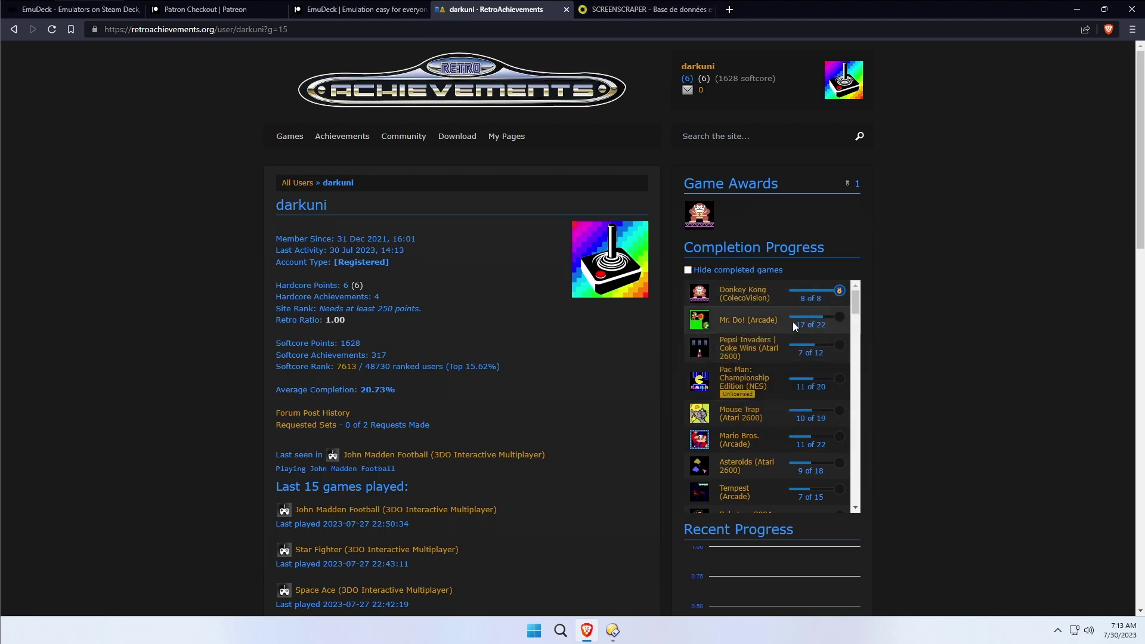
{"action": "left_click", "coordinate": [735, 324]}
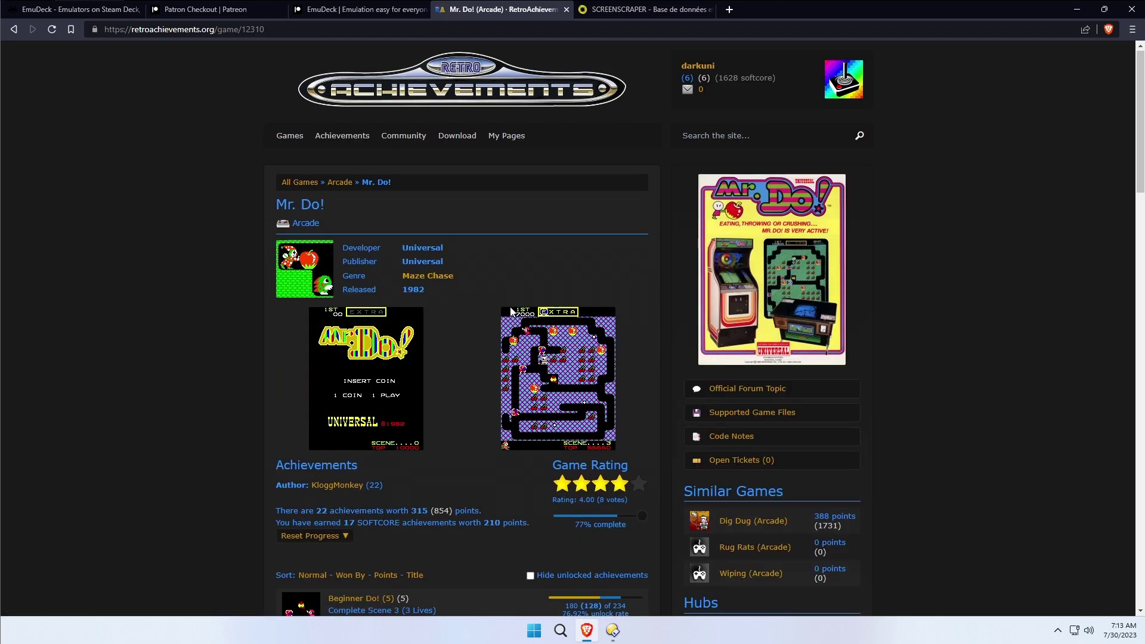
{"action": "scroll", "coordinate": [508, 312], "scroll_direction": "down", "scroll_amount": 7}
{"action": "scroll", "coordinate": [508, 311], "scroll_direction": "down", "scroll_amount": 5}
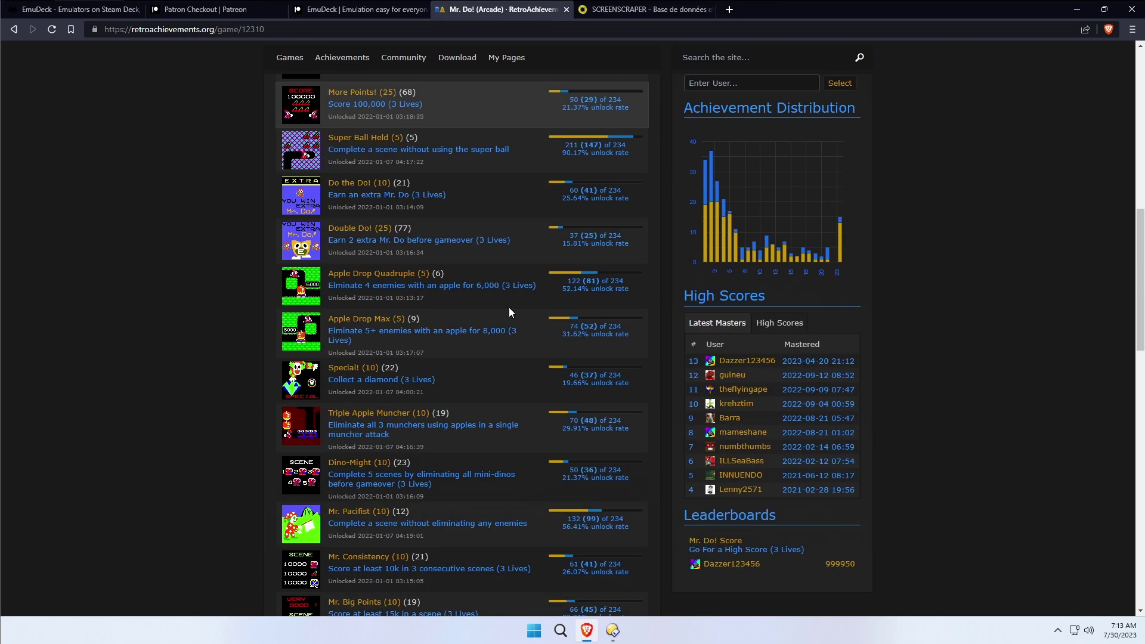
{"action": "scroll", "coordinate": [504, 310], "scroll_direction": "up", "scroll_amount": 10}
{"action": "scroll", "coordinate": [503, 311], "scroll_direction": "up", "scroll_amount": 3}
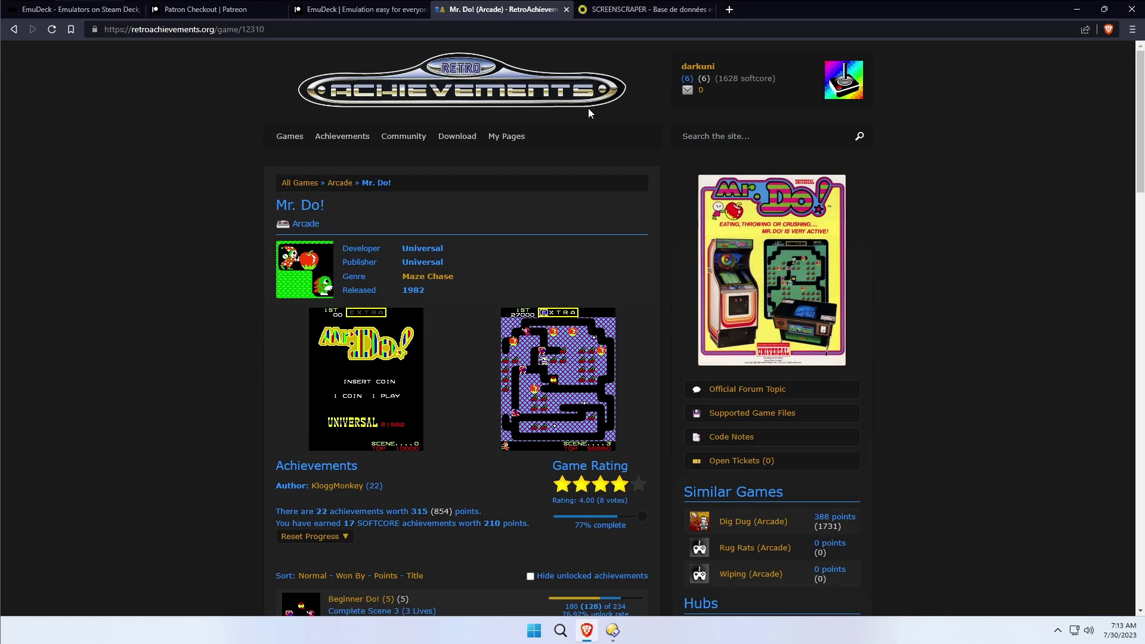
{"action": "mouse_move", "coordinate": [509, 140]}
{"action": "left_click", "coordinate": [649, 15]}
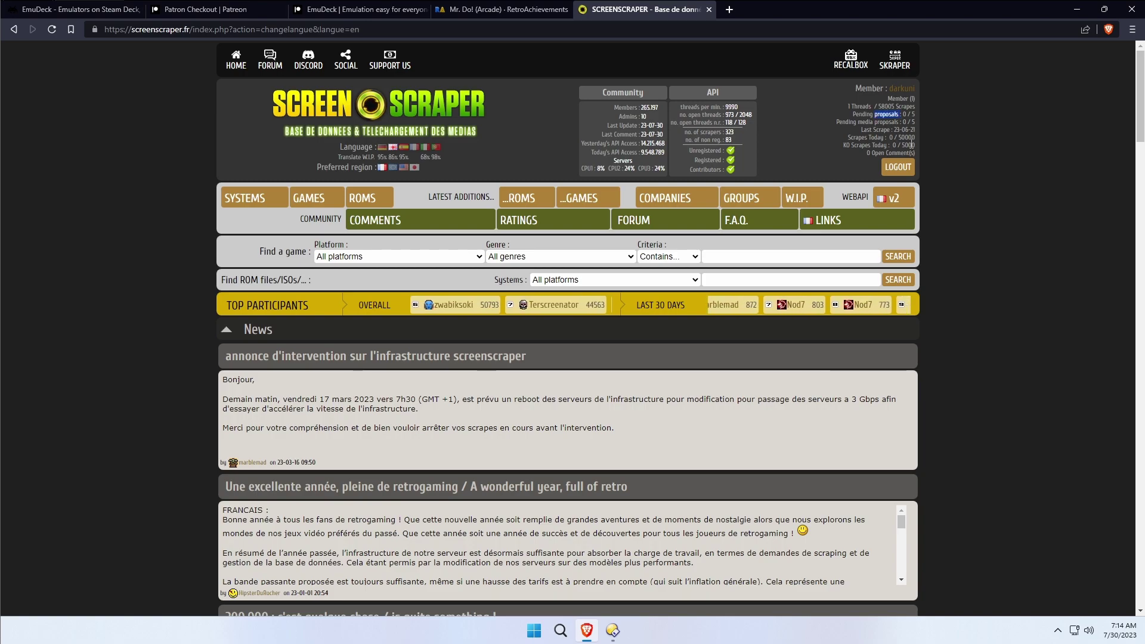
Highlight the 50000 daily scrape limit in the ScreenScraper member panel.
{"action": "double_click", "coordinate": [942, 138]}
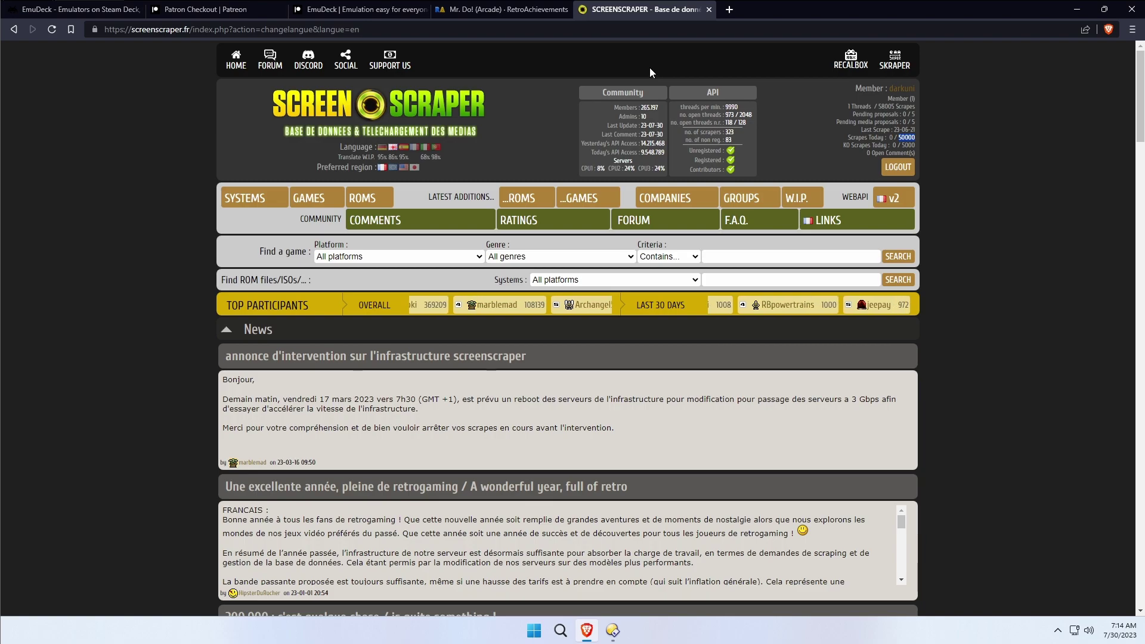
Save EmuDeck EA Windows.bat from the Patreon post to the Desktop and minimize the browser.
{"action": "left_click", "coordinate": [371, 13]}
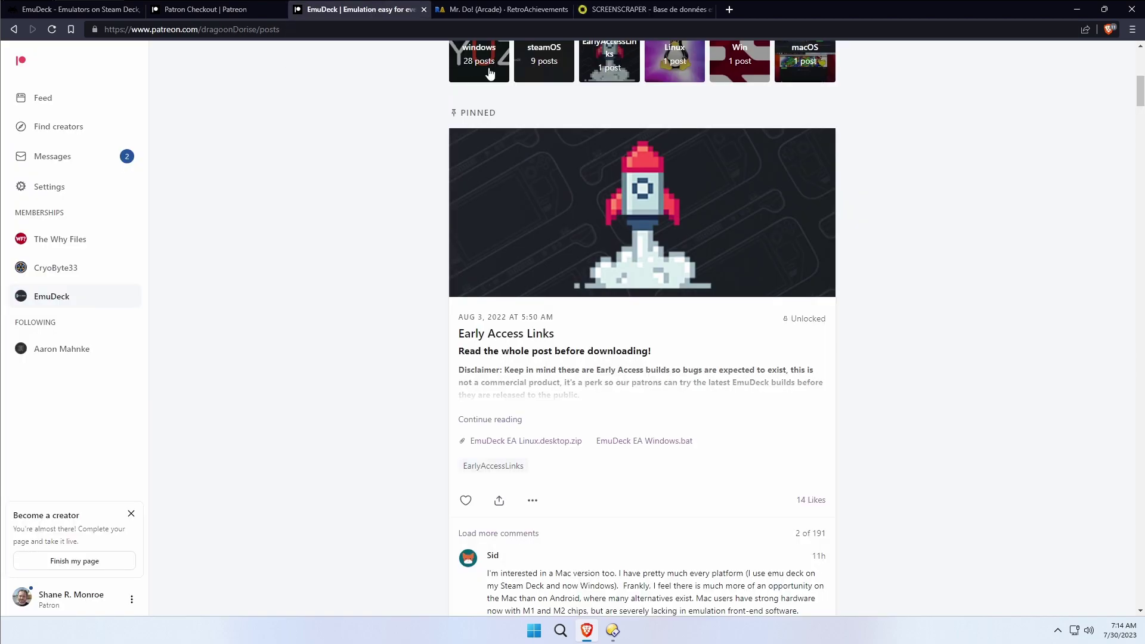
{"action": "left_click", "coordinate": [647, 441]}
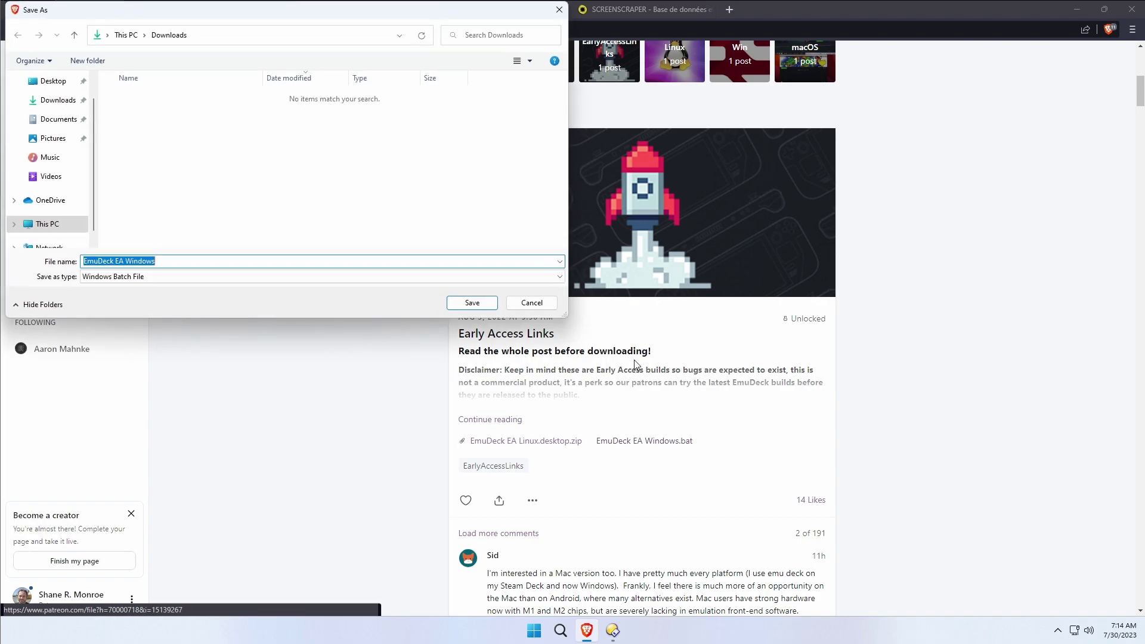
{"action": "left_click", "coordinate": [53, 81]}
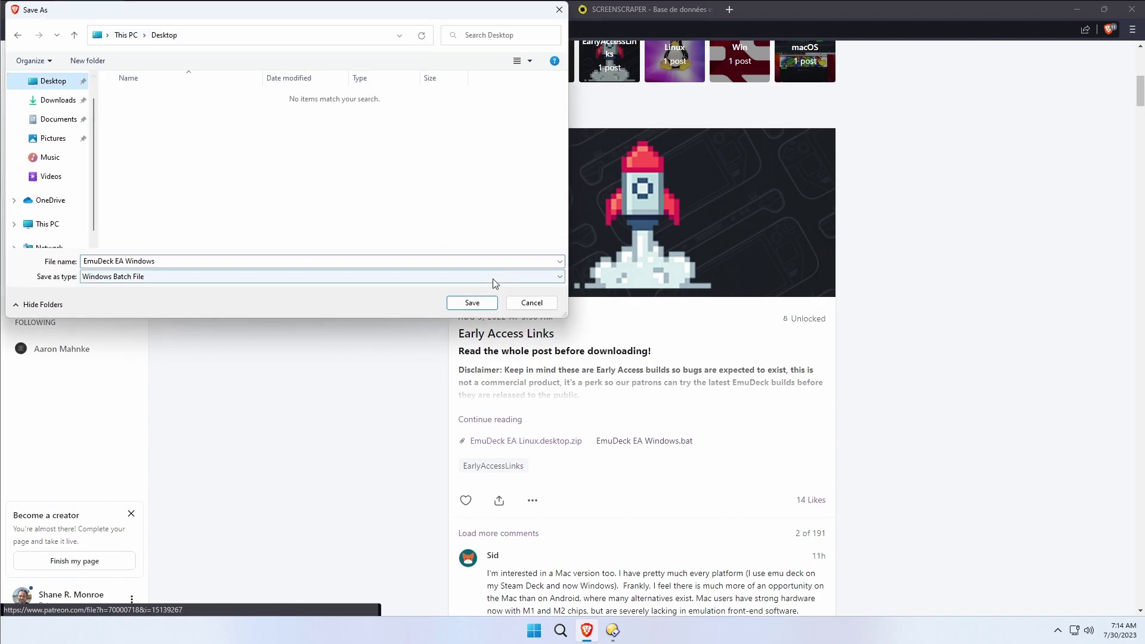
{"action": "left_click", "coordinate": [471, 305]}
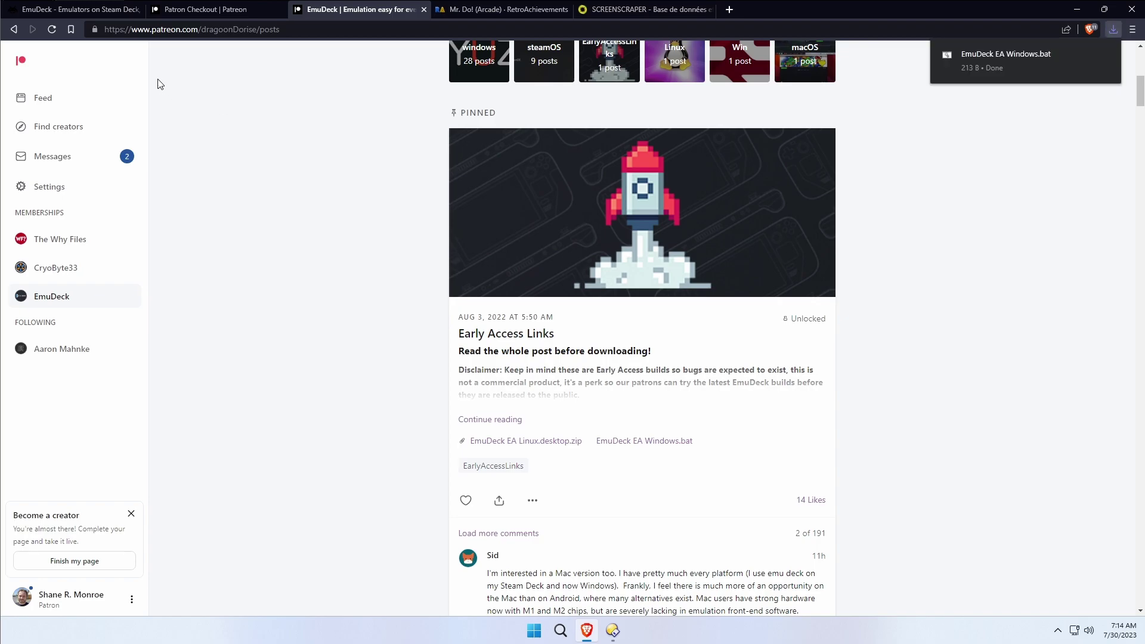
{"action": "left_click", "coordinate": [1080, 13]}
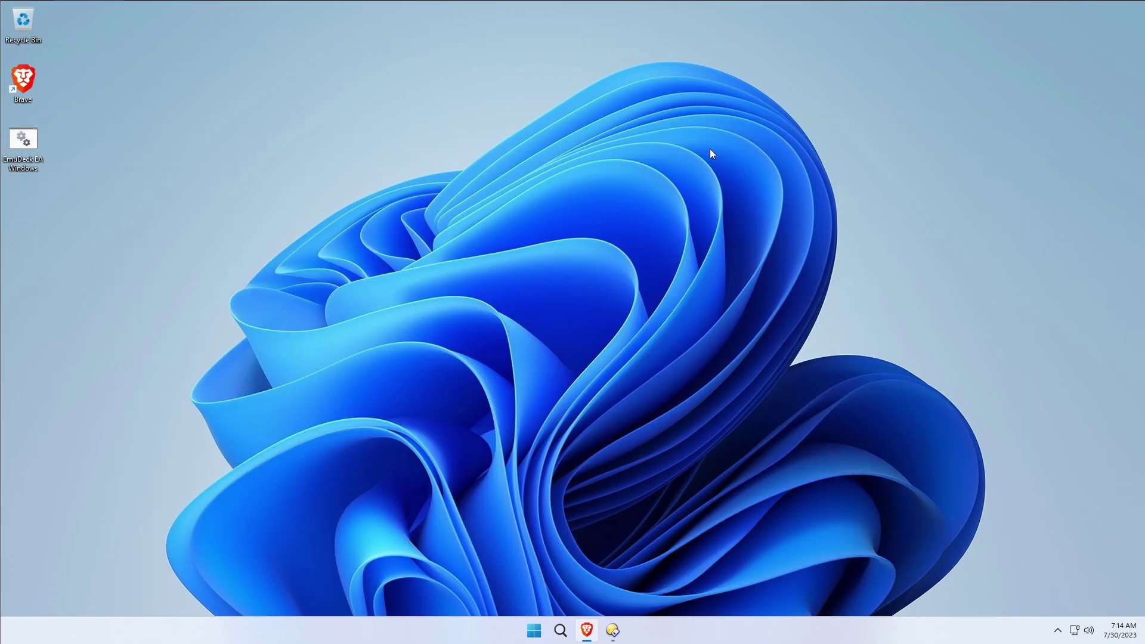
Launch the EmuDeck EA Windows script from the desktop, bringing up the SmartScreen warning.
{"action": "left_click", "coordinate": [27, 139]}
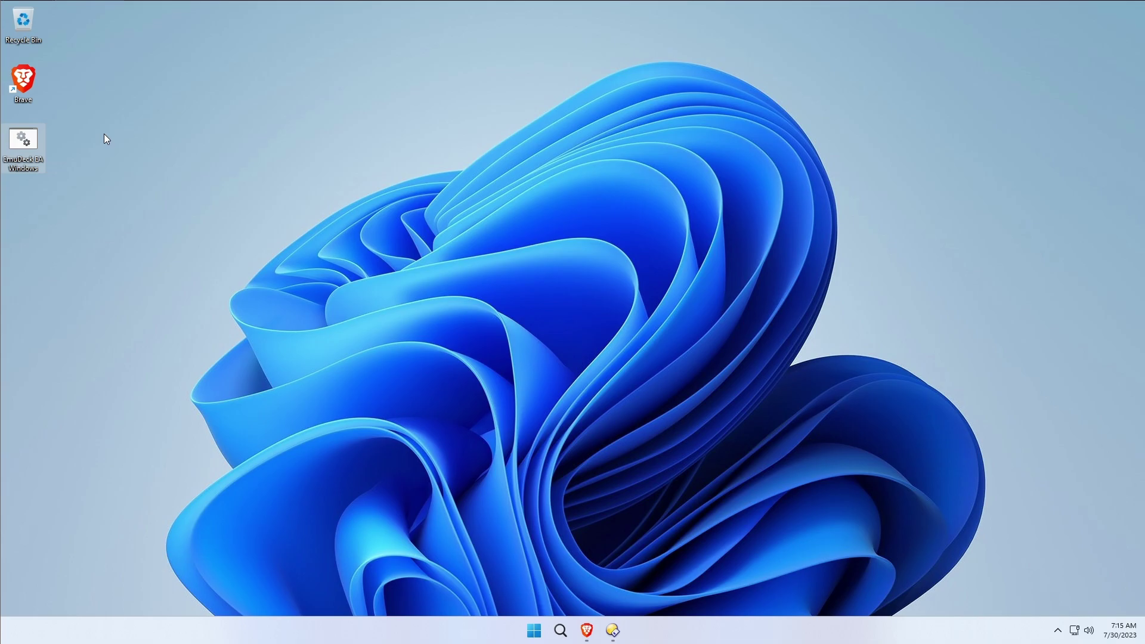
{"action": "double_click", "coordinate": [25, 141]}
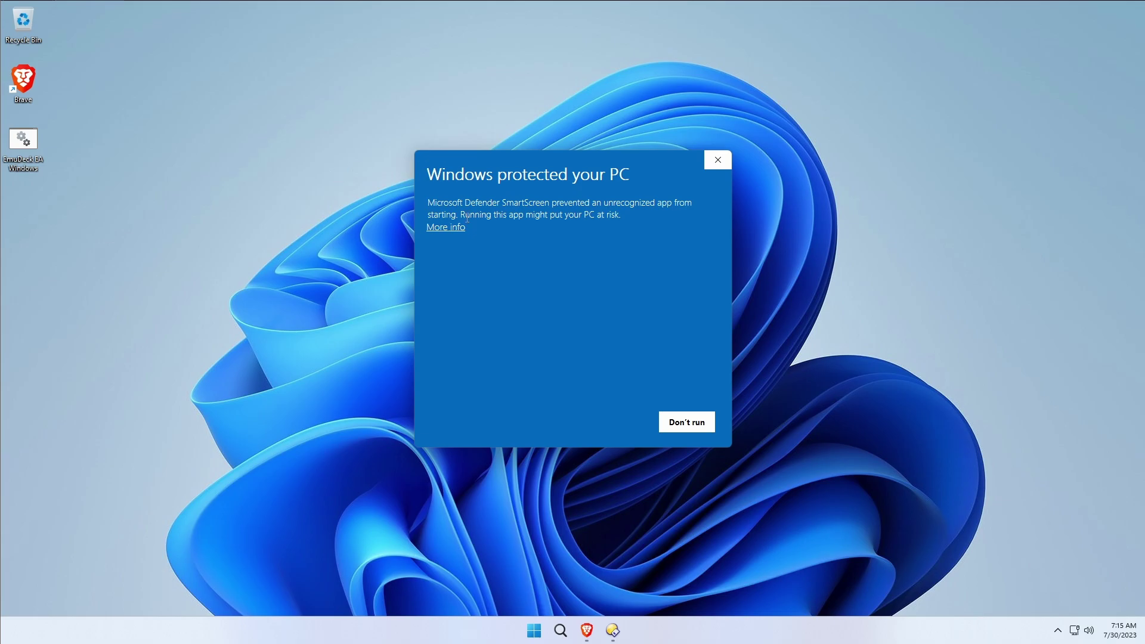
{"action": "left_click_drag", "start_coordinate": [425, 174], "coordinate": [655, 184]}
{"action": "left_click", "coordinate": [642, 233]}
Expand SmartScreen's More info and inspect the app name and Unknown publisher details.
{"action": "left_click", "coordinate": [454, 229]}
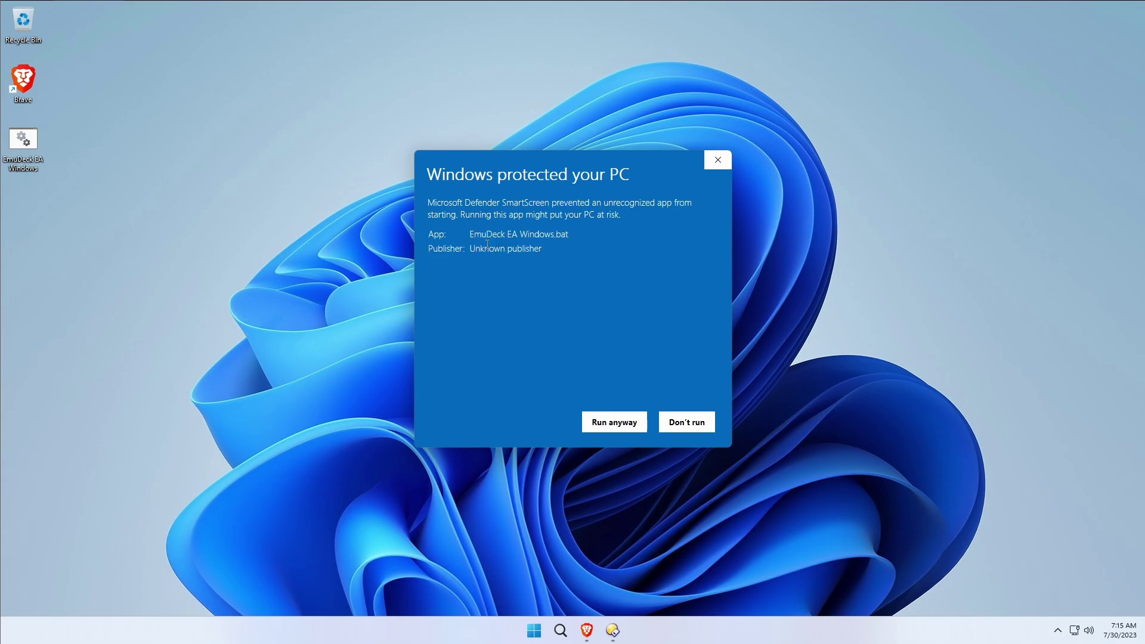
{"action": "left_click_drag", "start_coordinate": [471, 238], "coordinate": [566, 263]}
{"action": "left_click", "coordinate": [513, 254]}
{"action": "double_click", "coordinate": [490, 250]}
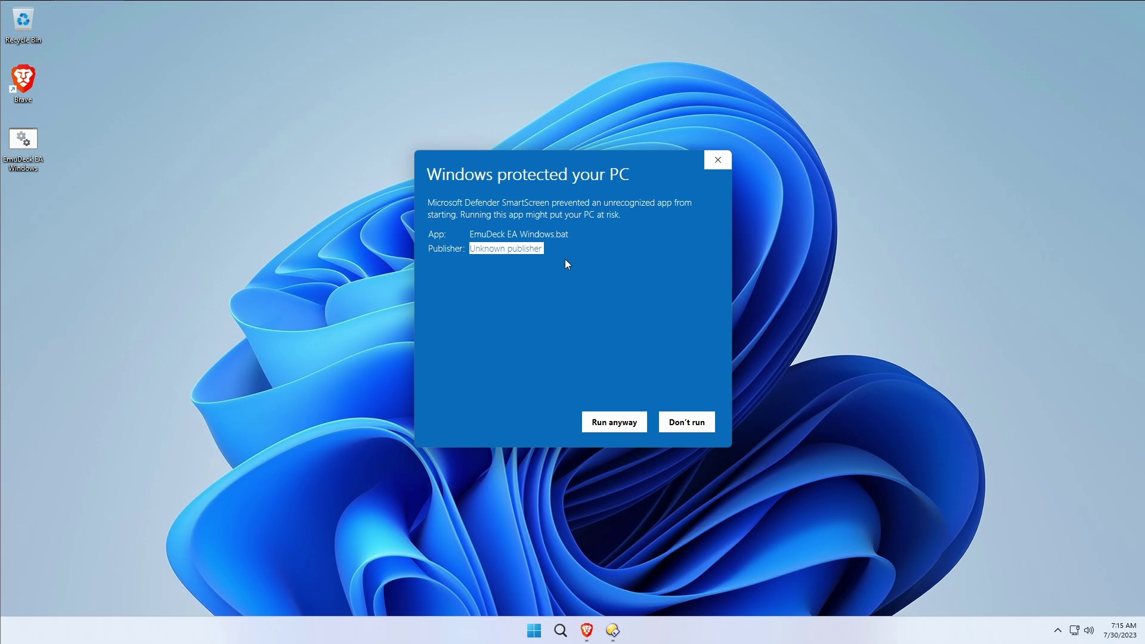
{"action": "left_click", "coordinate": [610, 264]}
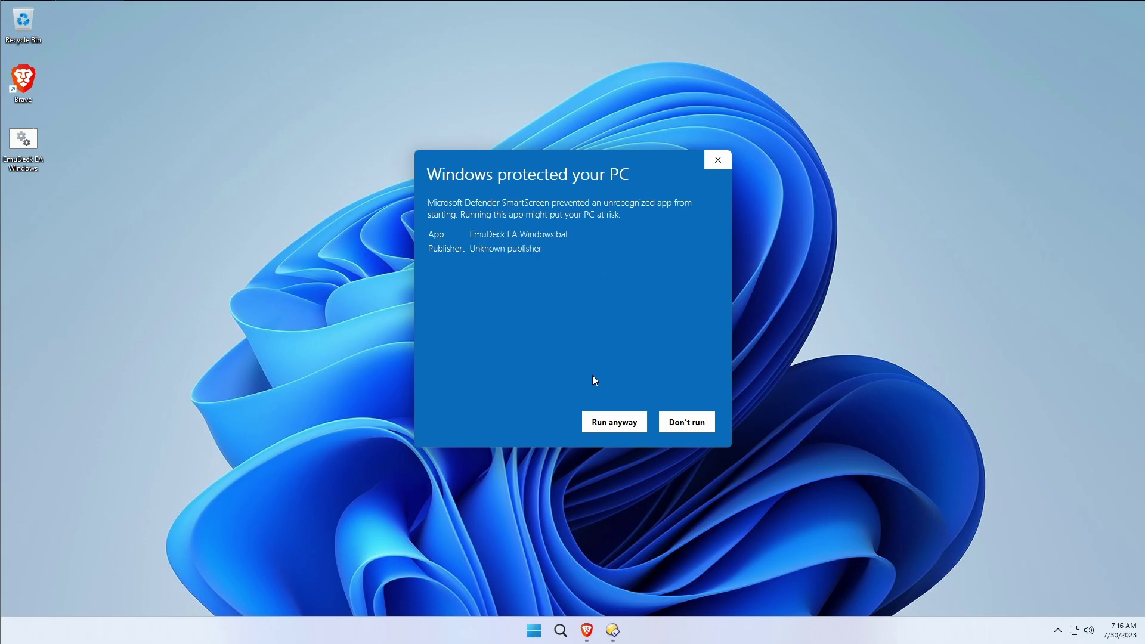
Run the script anyway and approve the Git for Windows UAC prompt.
{"action": "left_click", "coordinate": [622, 429]}
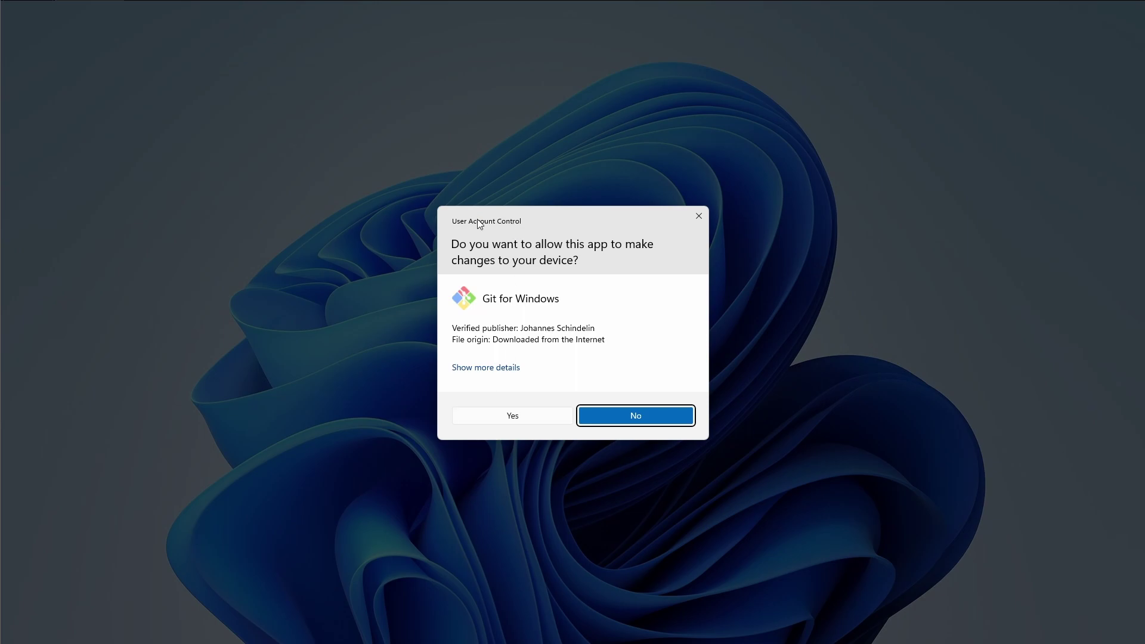
{"action": "left_click", "coordinate": [512, 416]}
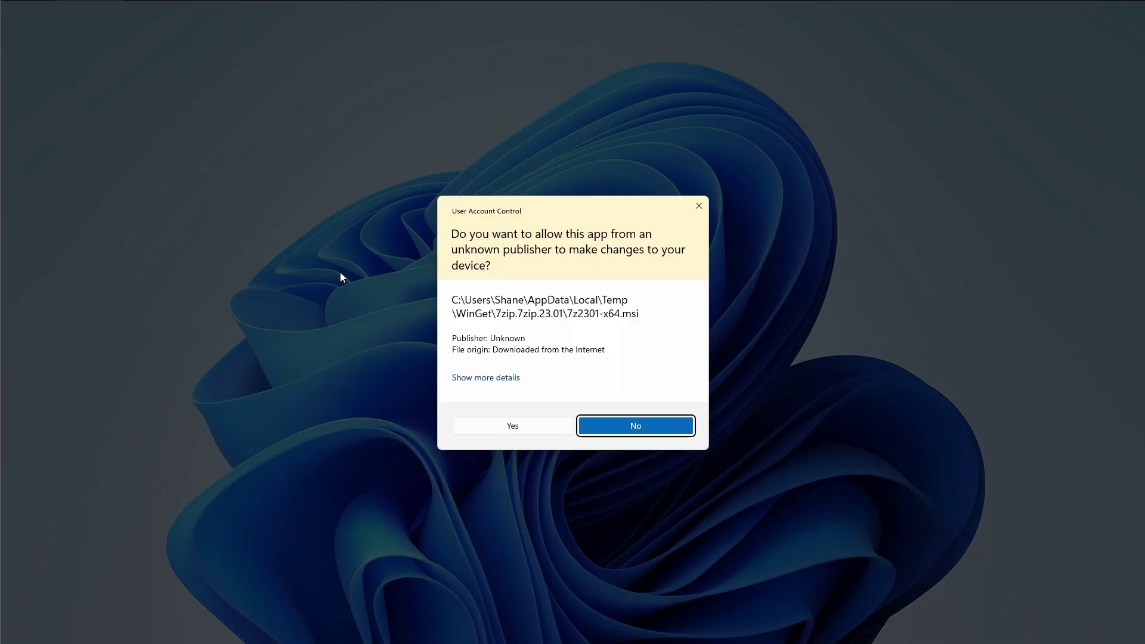
Approve the 7-Zip 23.01 installer's User Account Control prompt.
{"action": "left_click", "coordinate": [504, 419]}
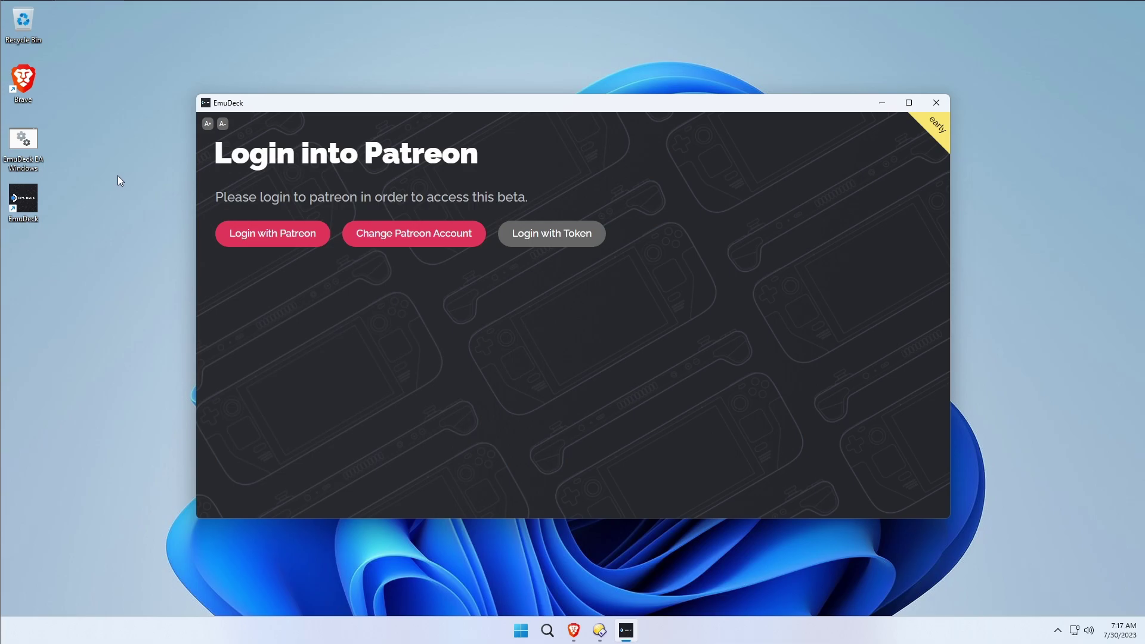
Log into Patreon via Google, entering the account e-mail and password.
{"action": "left_click", "coordinate": [256, 242]}
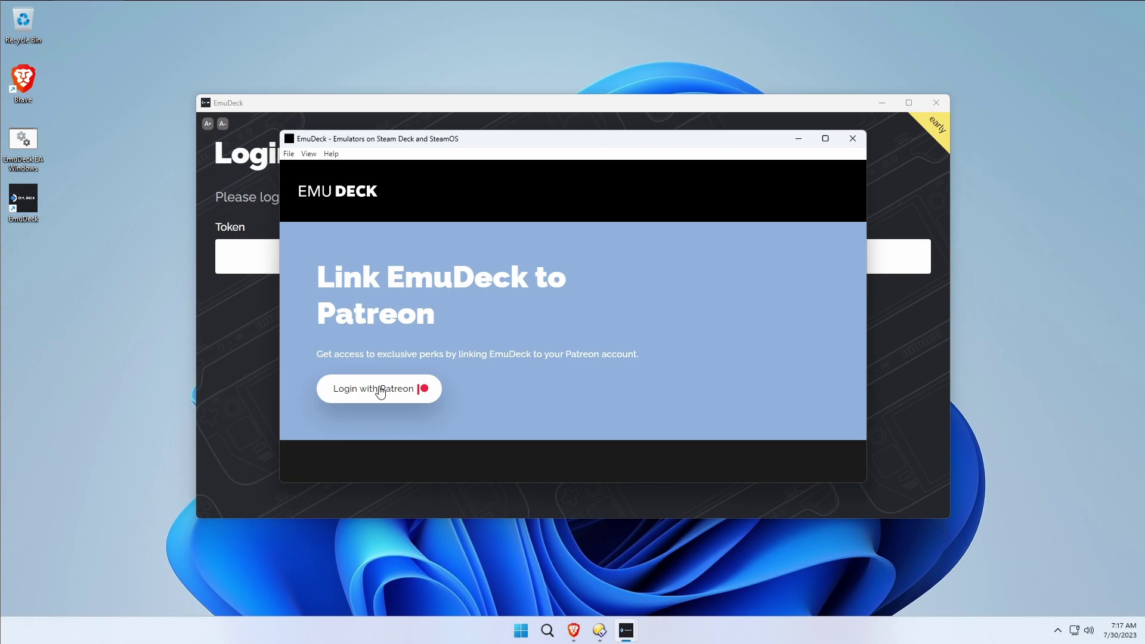
{"action": "left_click", "coordinate": [379, 389]}
{"action": "left_click", "coordinate": [555, 319]}
{"action": "key", "text": "Return"}
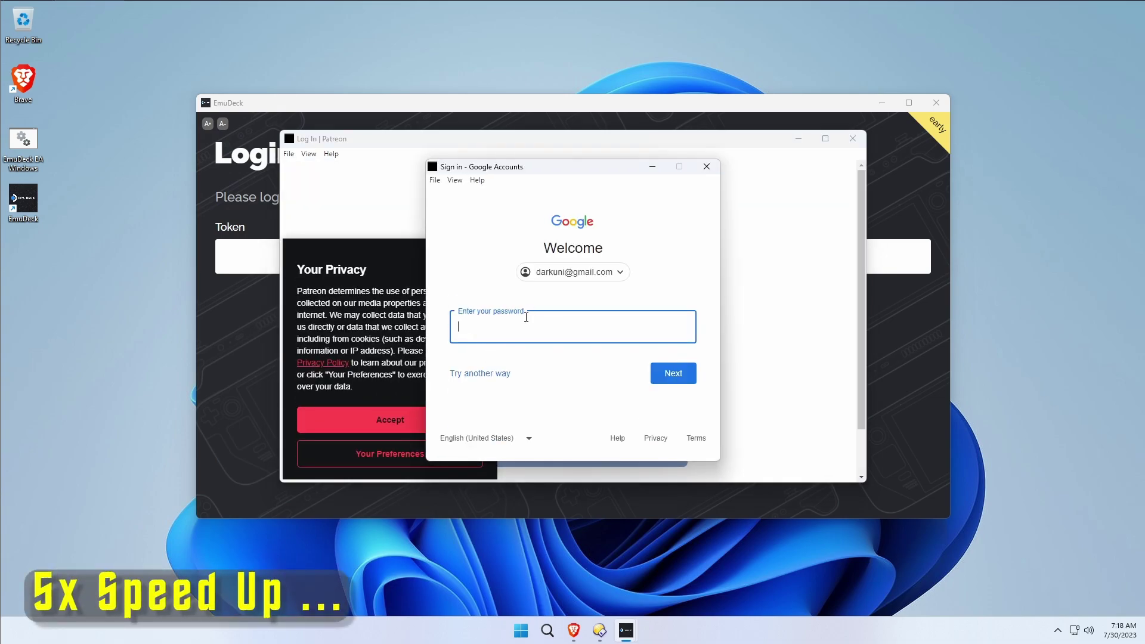
{"action": "type", "text": "********"}
{"action": "key", "text": "Return"}
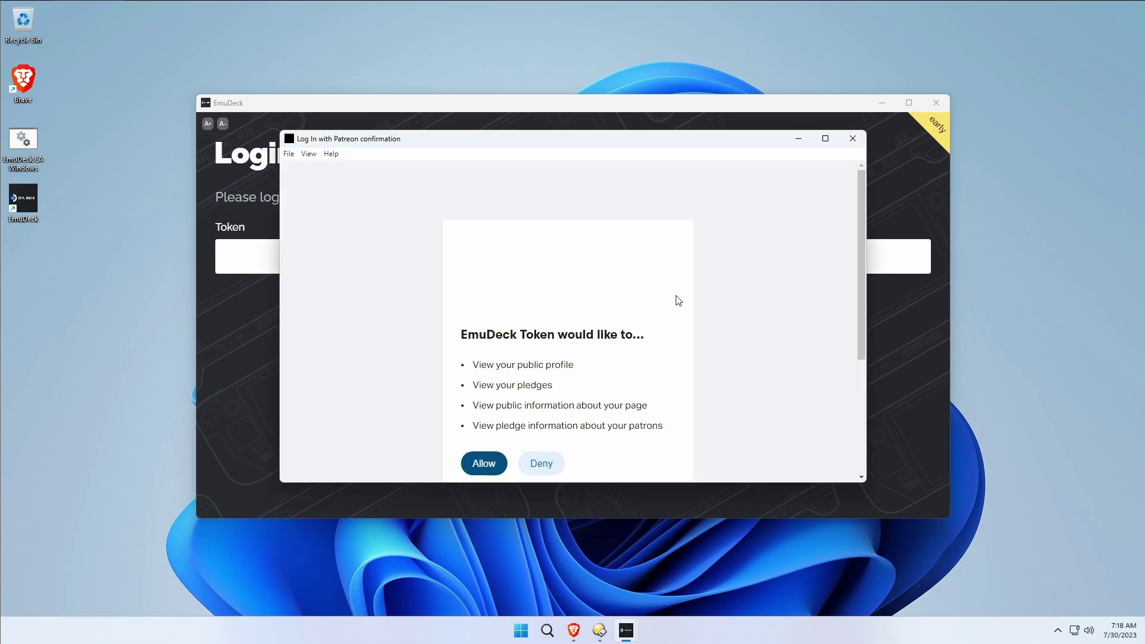
Copy the Patreon access code, close the authorization window, and paste it into Token.
{"action": "scroll", "coordinate": [631, 307], "scroll_direction": "down", "scroll_amount": 2}
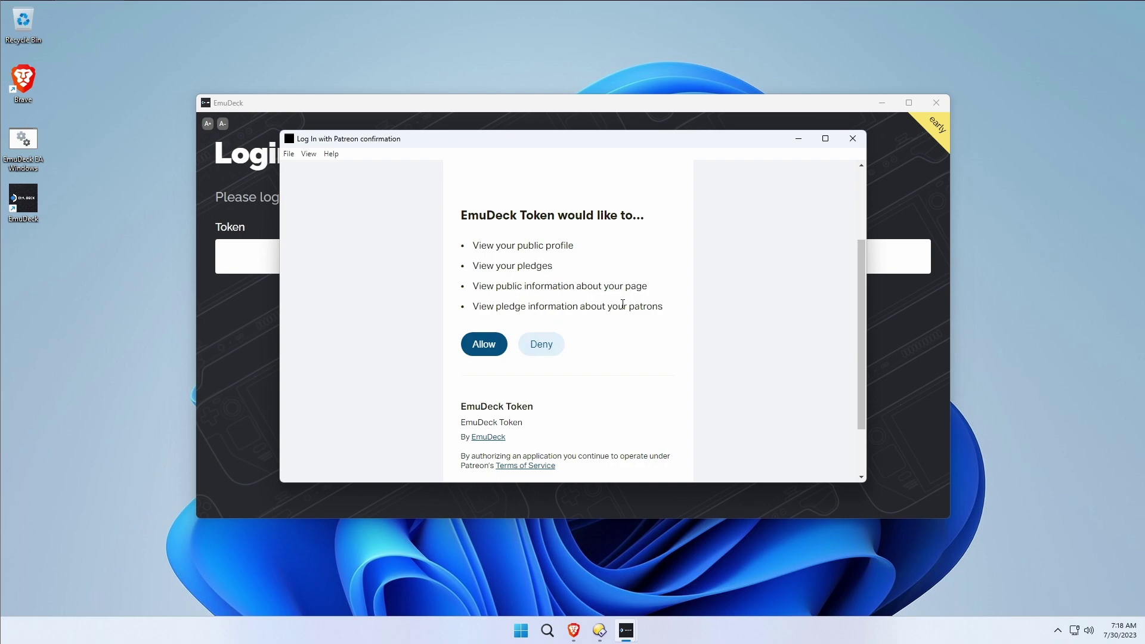
{"action": "scroll", "coordinate": [617, 307], "scroll_direction": "down", "scroll_amount": 1}
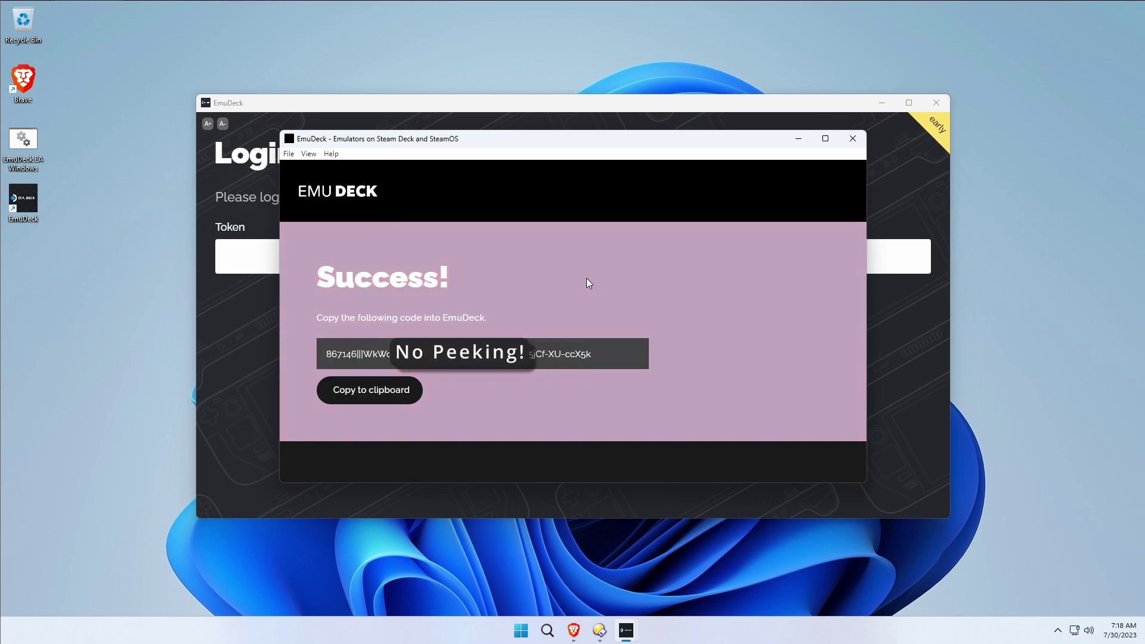
{"action": "left_click", "coordinate": [384, 395]}
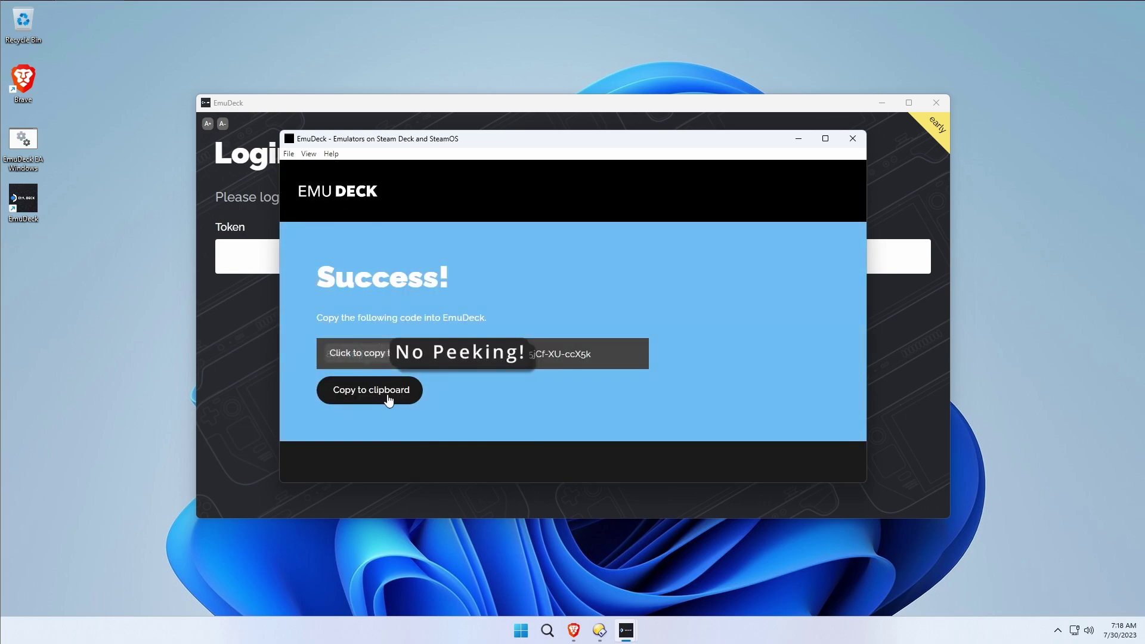
{"action": "left_click", "coordinate": [381, 390]}
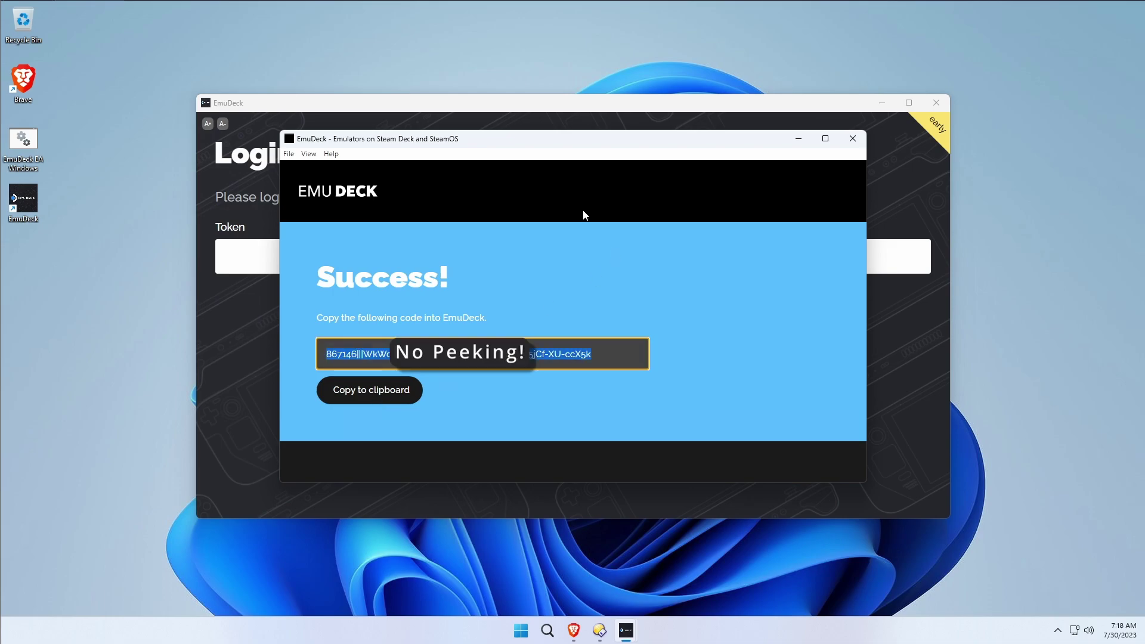
{"action": "left_click", "coordinate": [852, 138]}
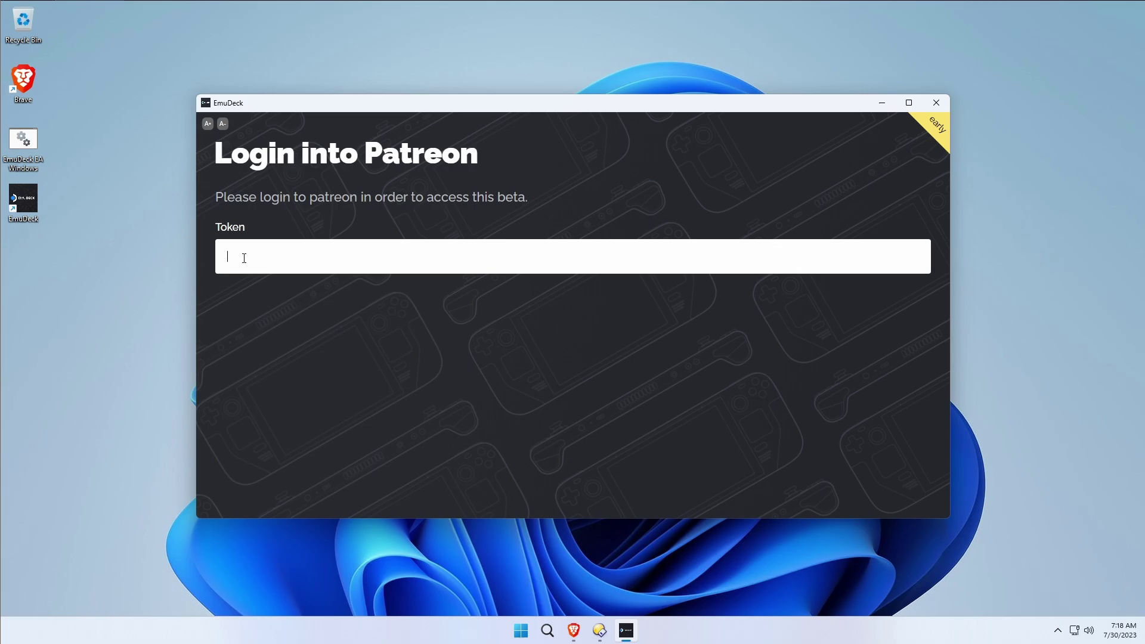
{"action": "key", "text": "ctrl+v"}
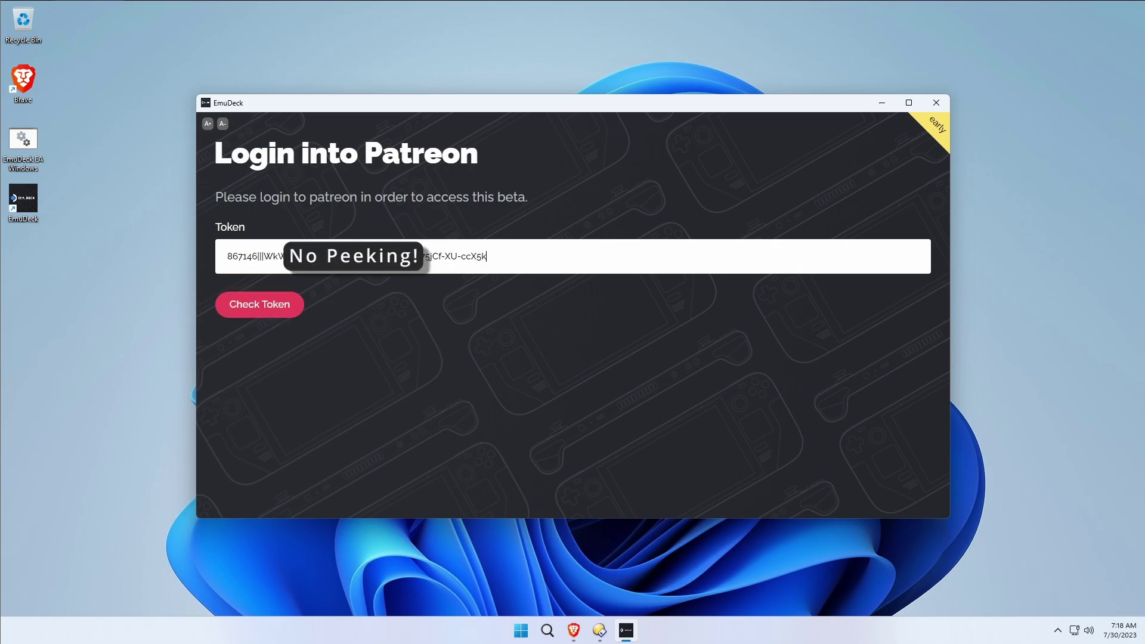
Verify the pasted Patreon token, choose Custom Mode setup, and continue to ROM directory selection.
{"action": "left_click", "coordinate": [269, 305]}
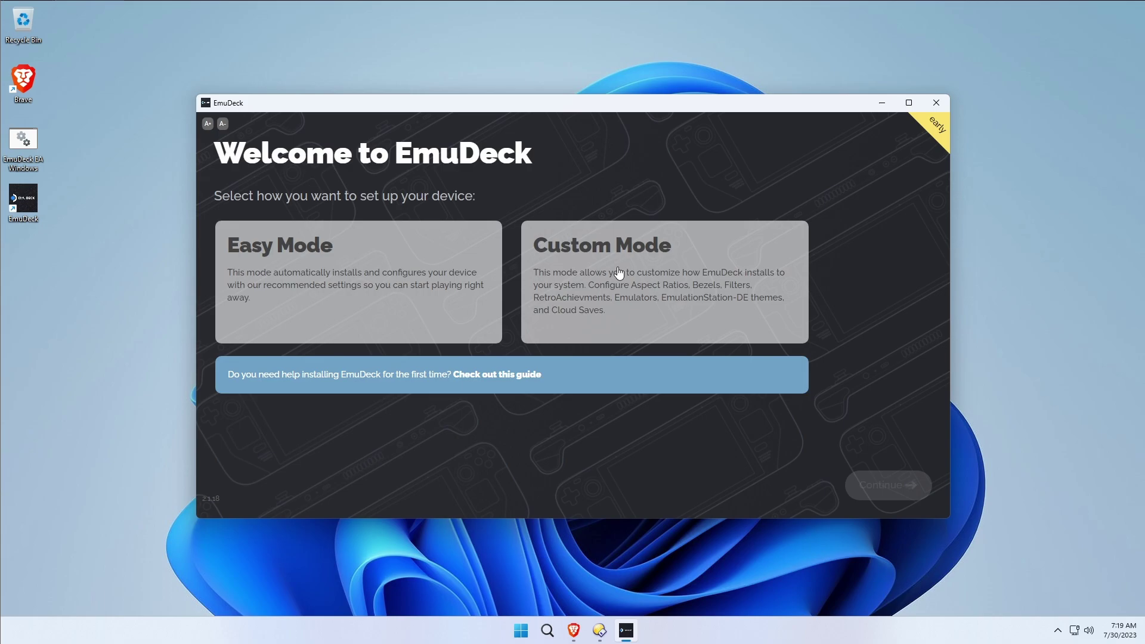
{"action": "left_click", "coordinate": [619, 273]}
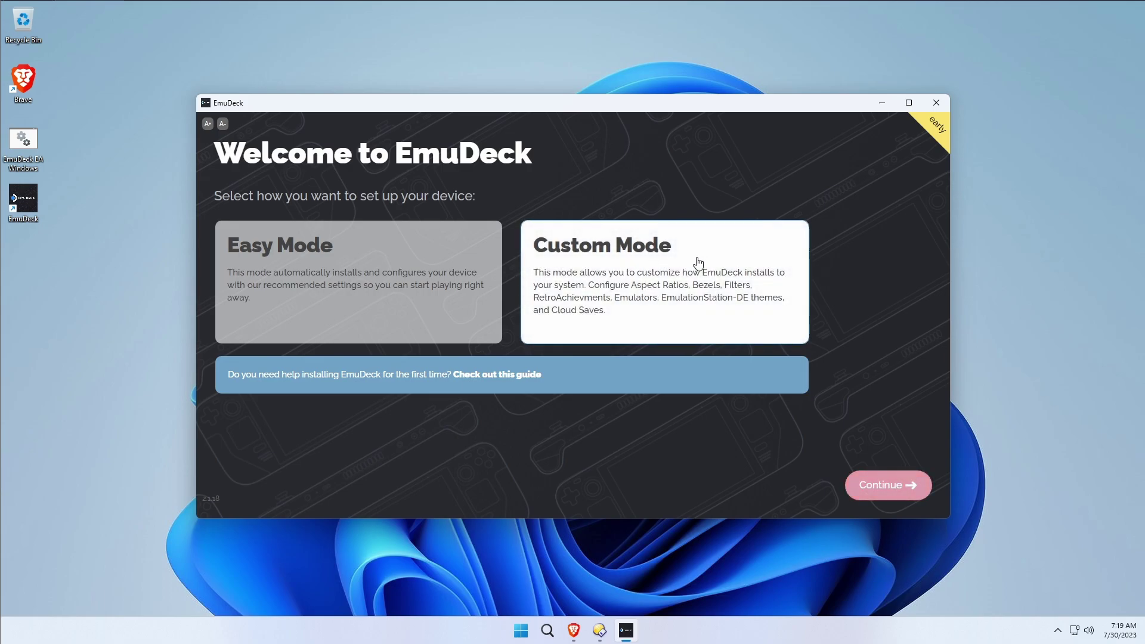
{"action": "left_click", "coordinate": [905, 494]}
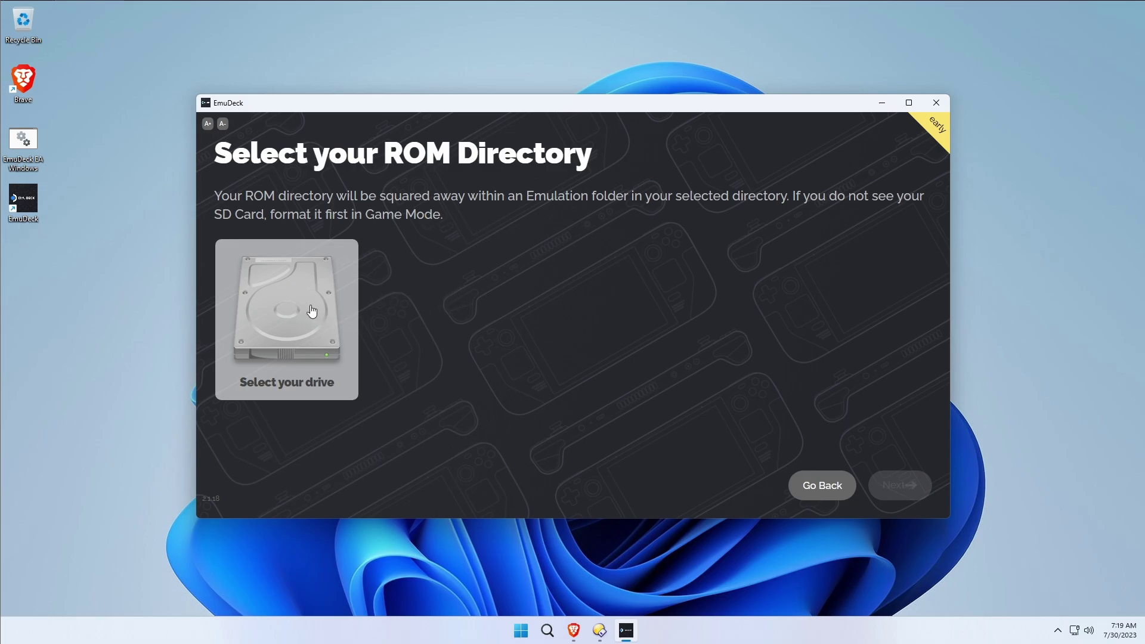
Select the C:\ drive for the ROM directory, retrying after the non-writable directory warning.
{"action": "left_click", "coordinate": [299, 332]}
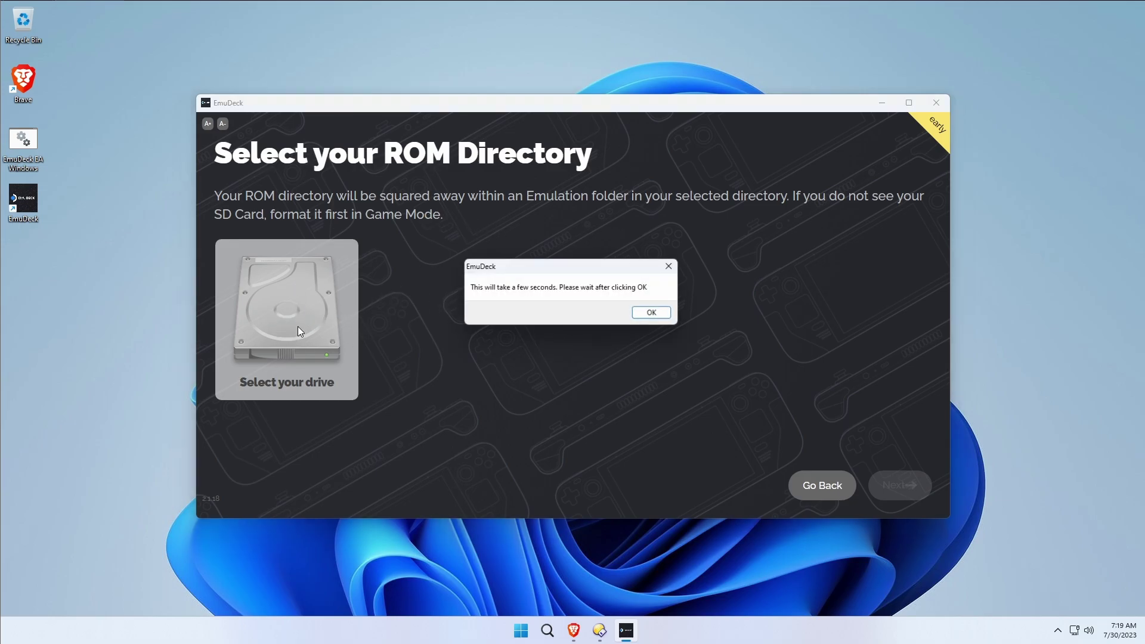
{"action": "left_click", "coordinate": [658, 314]}
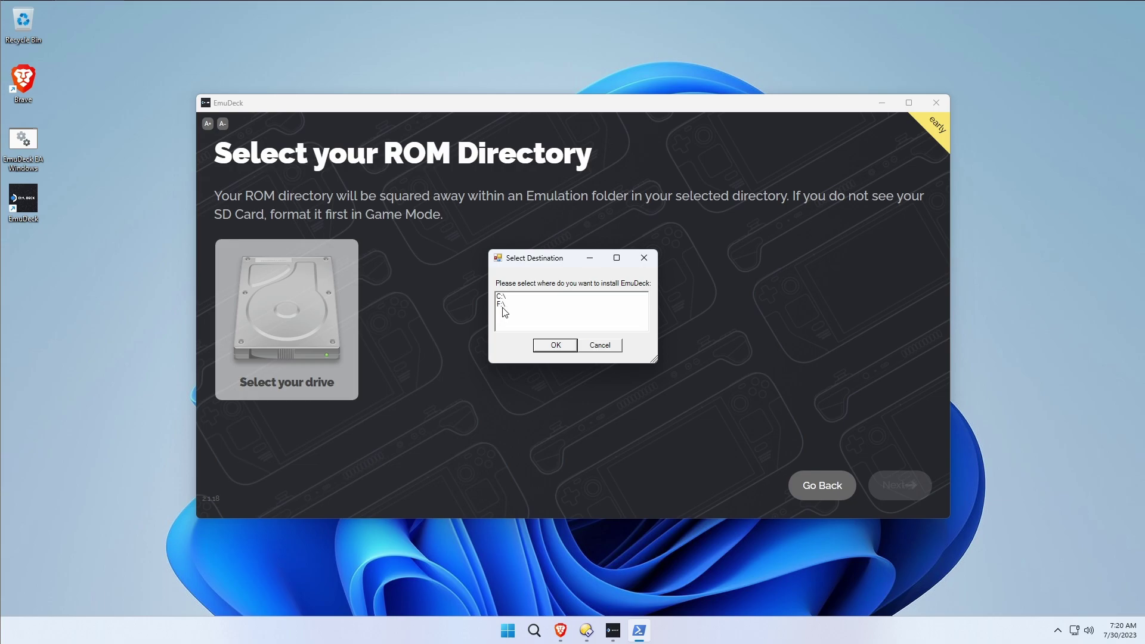
{"action": "left_click", "coordinate": [503, 296]}
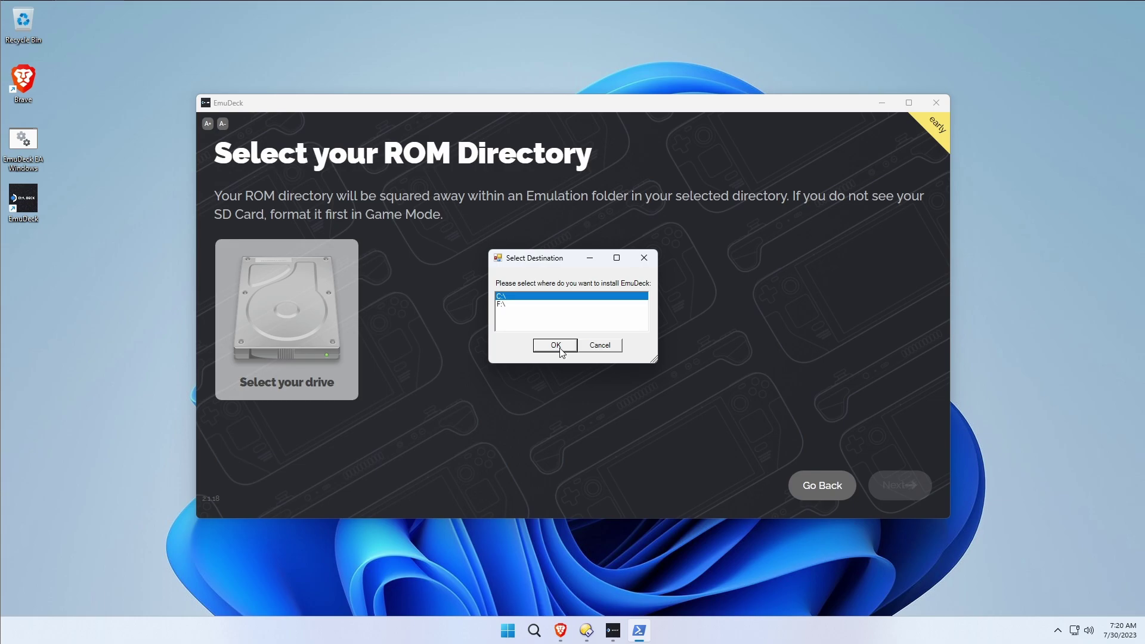
{"action": "left_click", "coordinate": [555, 345]}
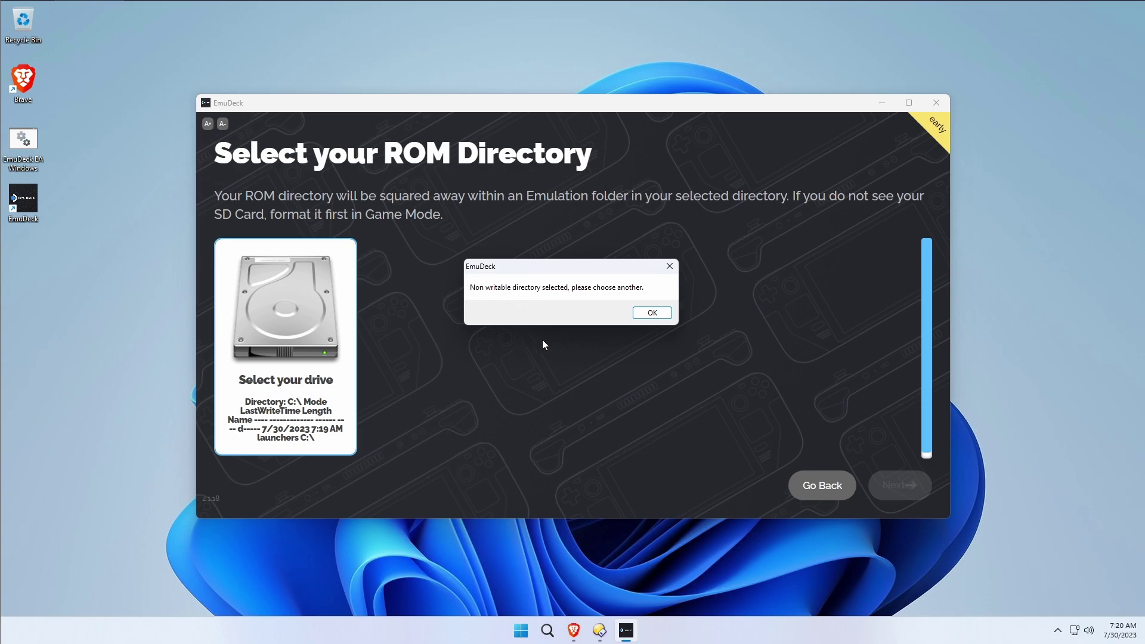
{"action": "left_click", "coordinate": [659, 315]}
{"action": "left_click", "coordinate": [292, 307]}
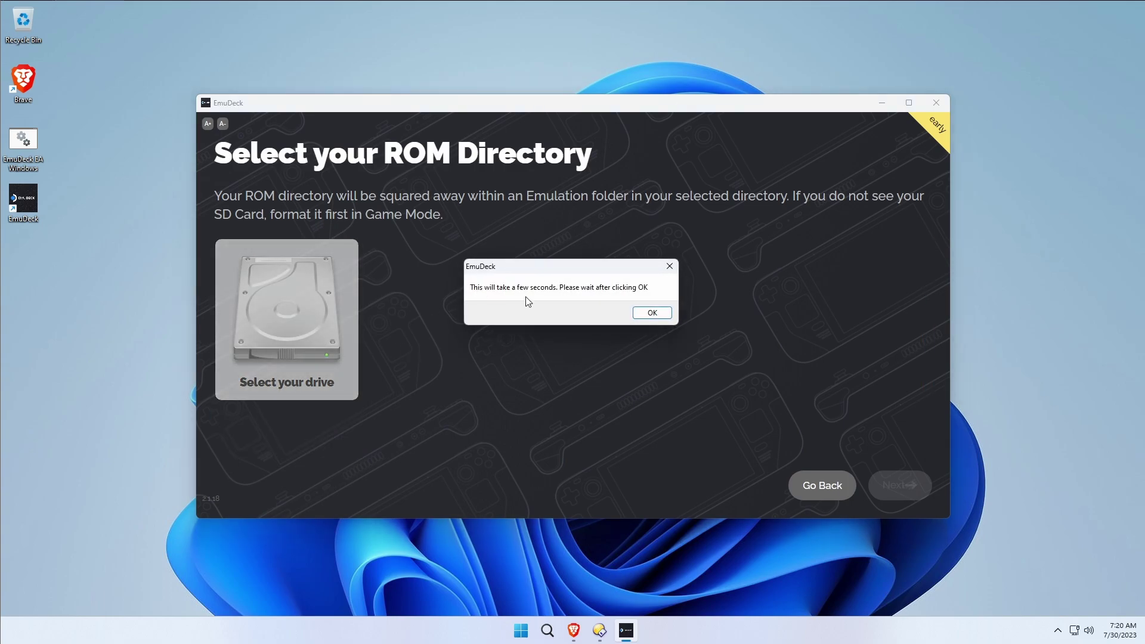
{"action": "left_click", "coordinate": [651, 313]}
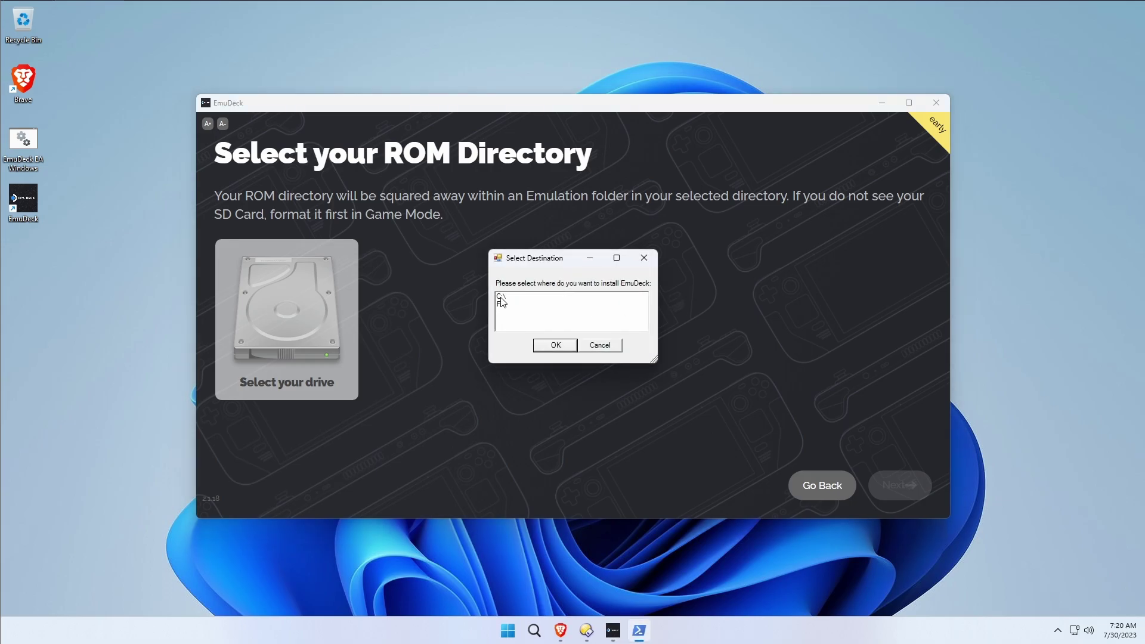
{"action": "left_click", "coordinate": [501, 297]}
{"action": "left_click", "coordinate": [557, 344]}
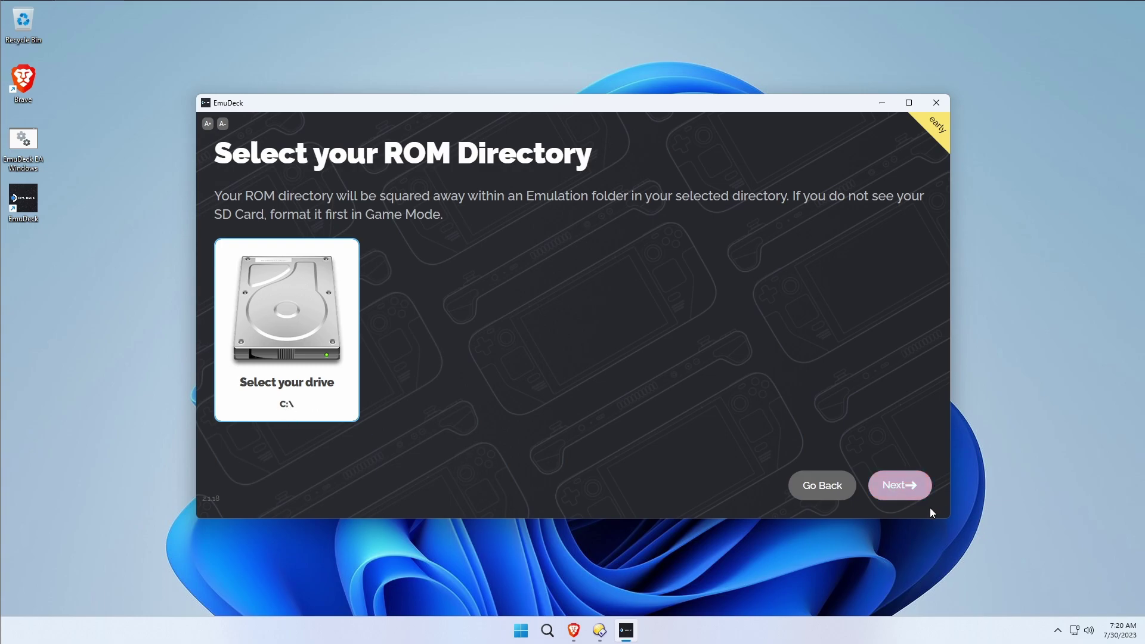
Choose Windows PC instead of Asus Rog Ally as the device and continue to the emulator list.
{"action": "left_click", "coordinate": [917, 490]}
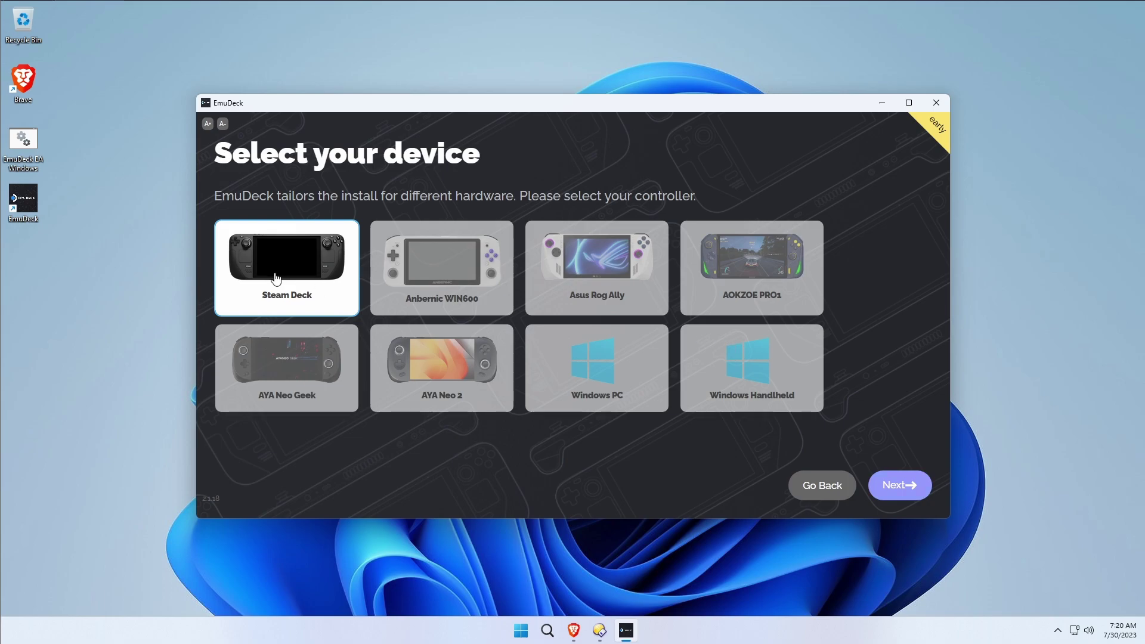
{"action": "left_click", "coordinate": [584, 299]}
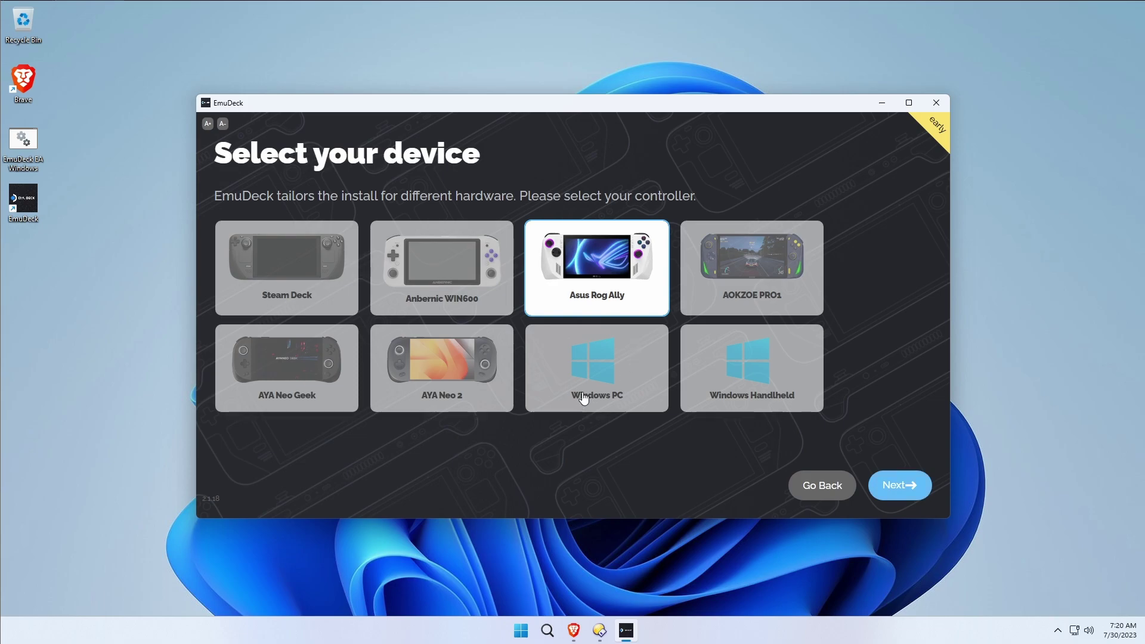
{"action": "left_click", "coordinate": [592, 356]}
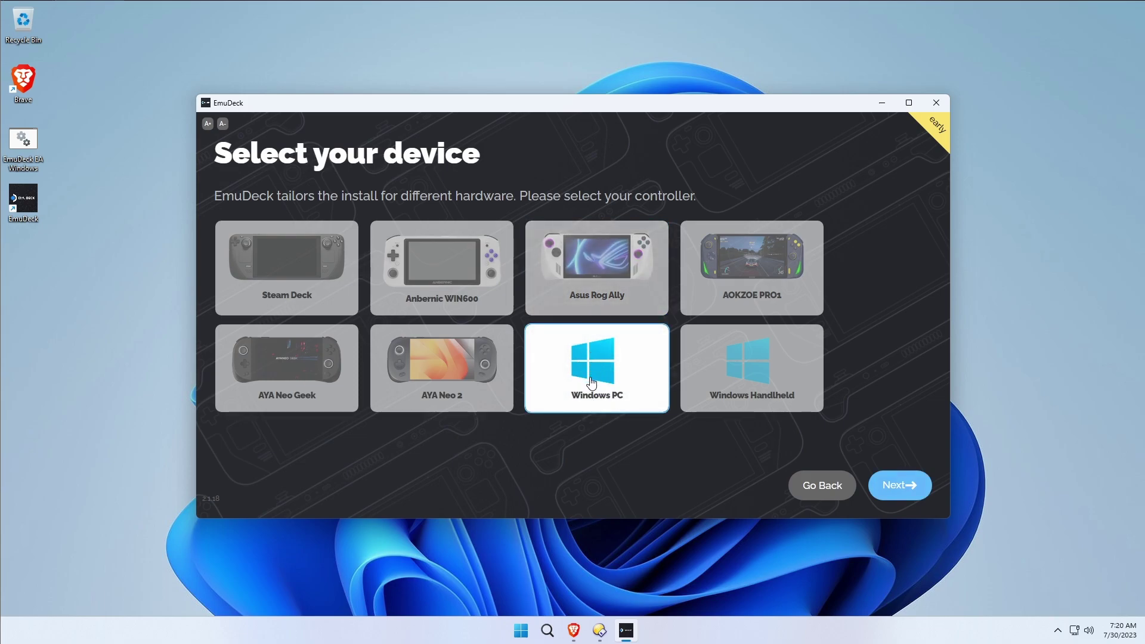
{"action": "left_click", "coordinate": [899, 484]}
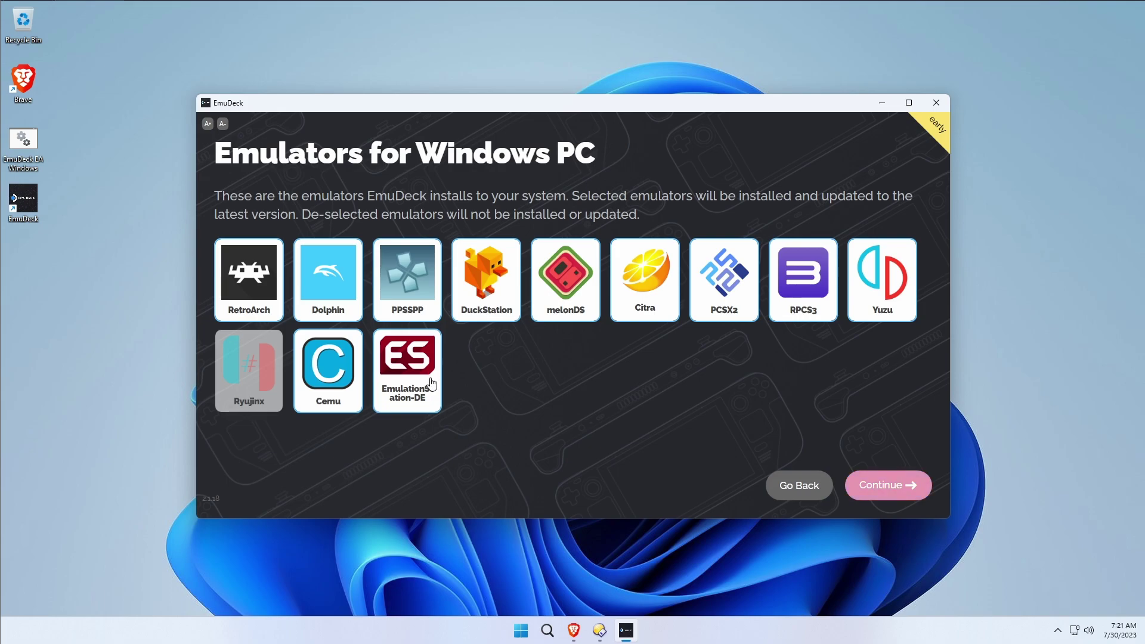
Keep the default Windows PC emulator list and emulator configurations, continuing to Configure Auto Save.
{"action": "left_click", "coordinate": [898, 485]}
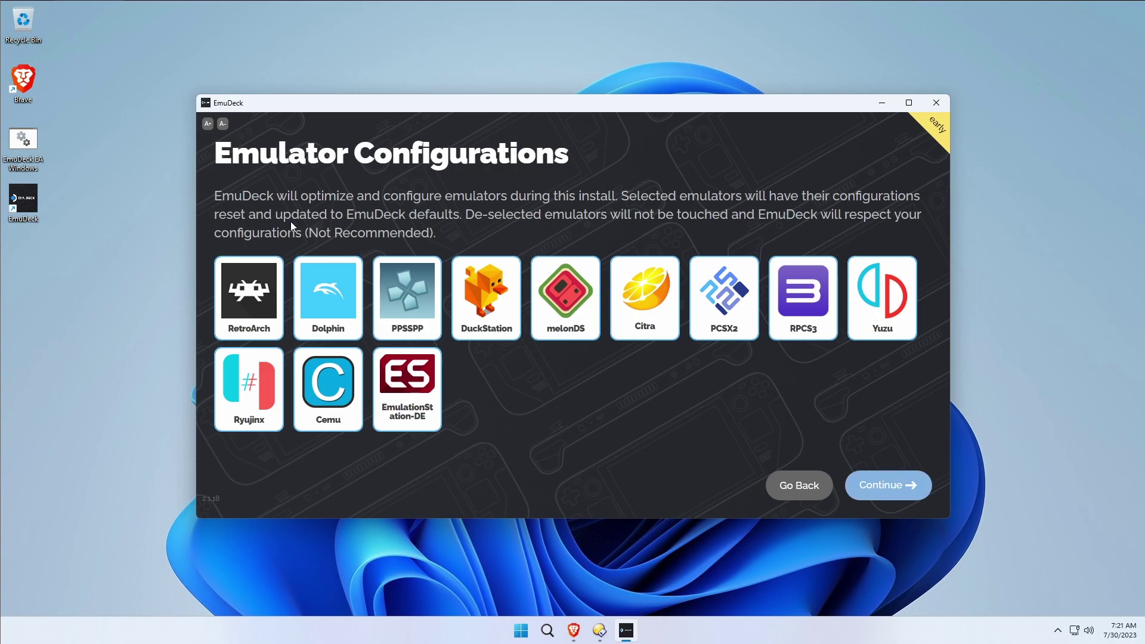
{"action": "left_click_drag", "start_coordinate": [337, 201], "coordinate": [481, 200]}
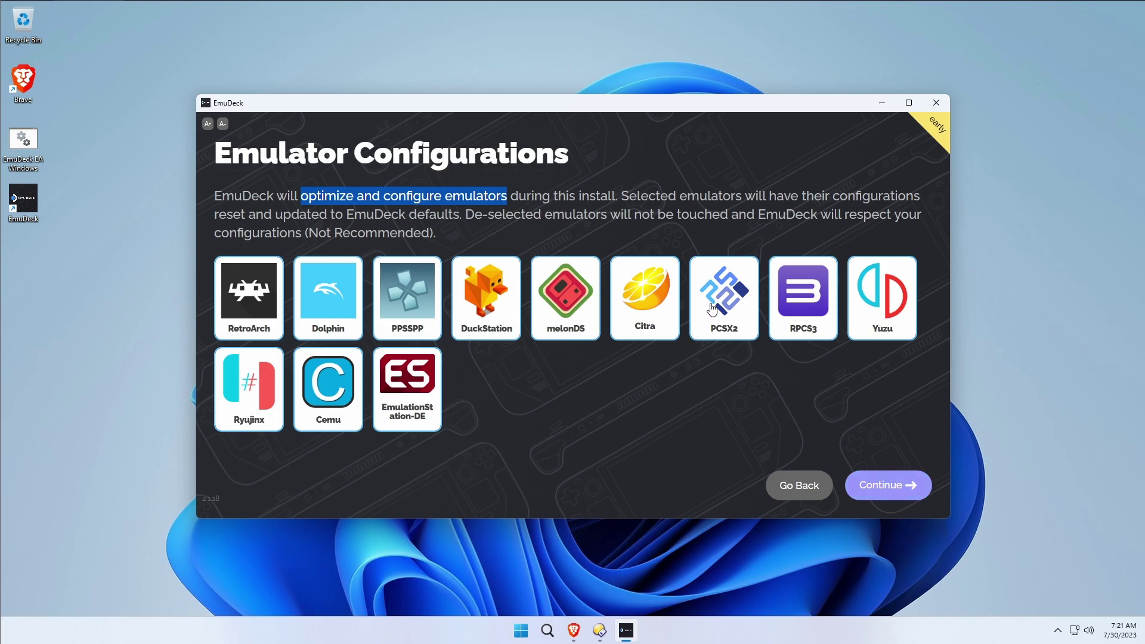
{"action": "left_click", "coordinate": [646, 231]}
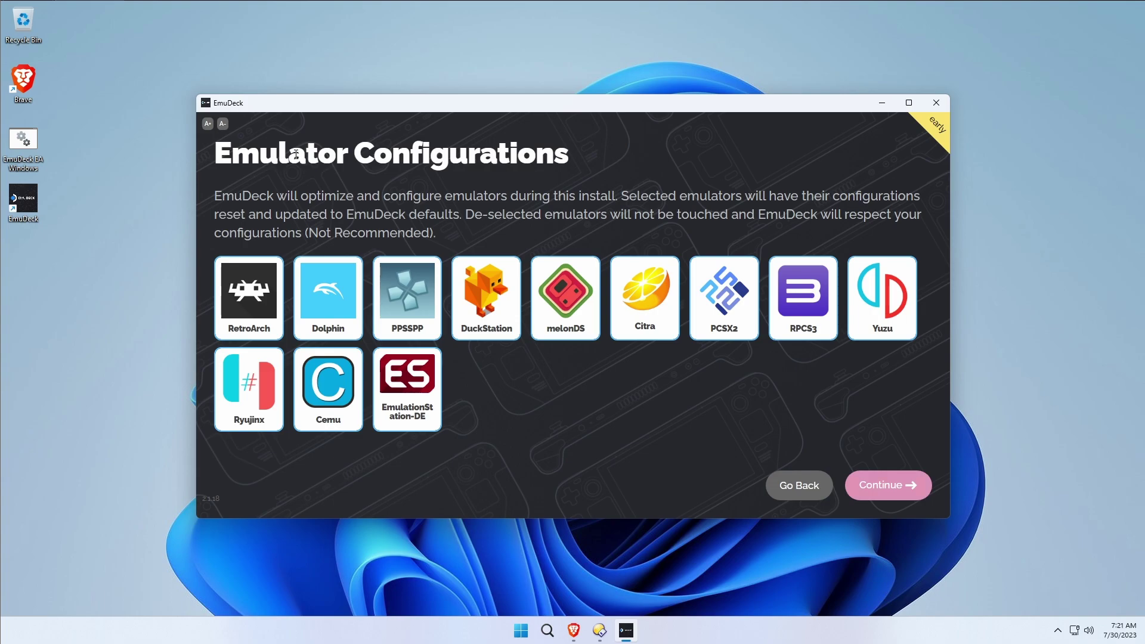
{"action": "left_click", "coordinate": [908, 496]}
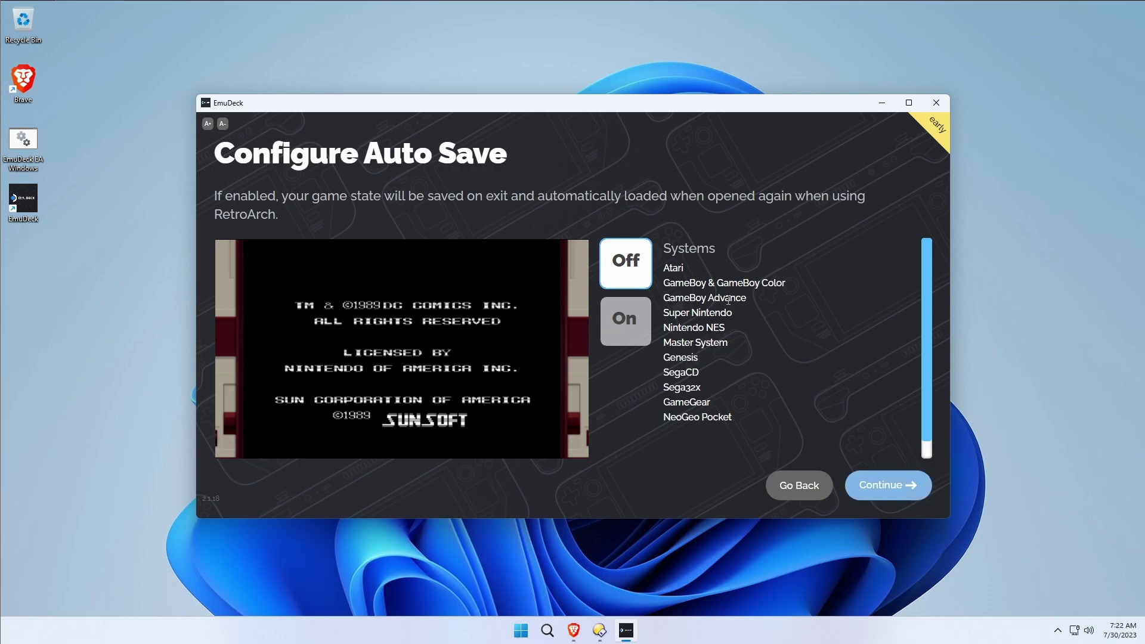
Leave RetroArch auto save Off for systems like Atari, Genesis and NeoGeo Pocket.
{"action": "double_click", "coordinate": [245, 214]}
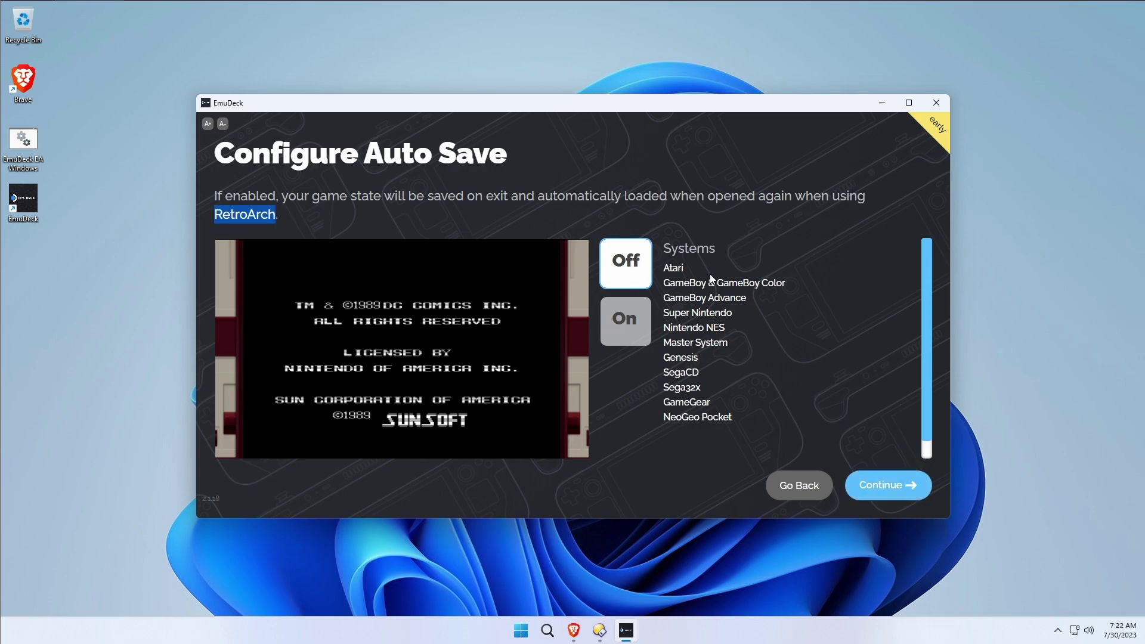
{"action": "scroll", "coordinate": [744, 365], "scroll_direction": "down", "scroll_amount": 1}
{"action": "left_click_drag", "start_coordinate": [743, 403], "coordinate": [666, 268]}
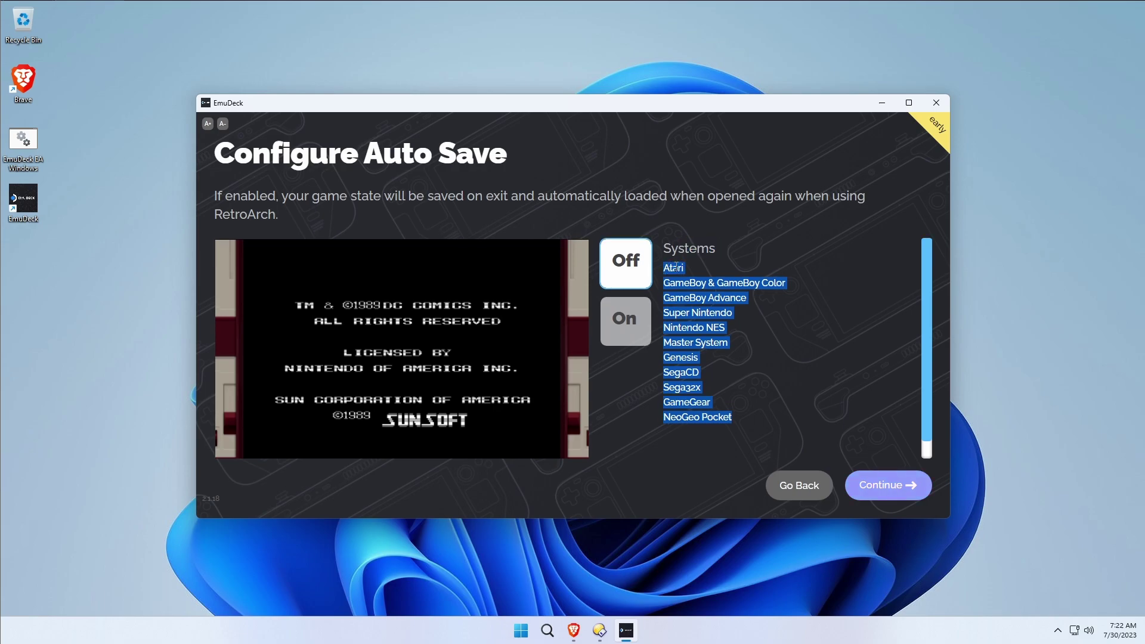
{"action": "left_click", "coordinate": [701, 315]}
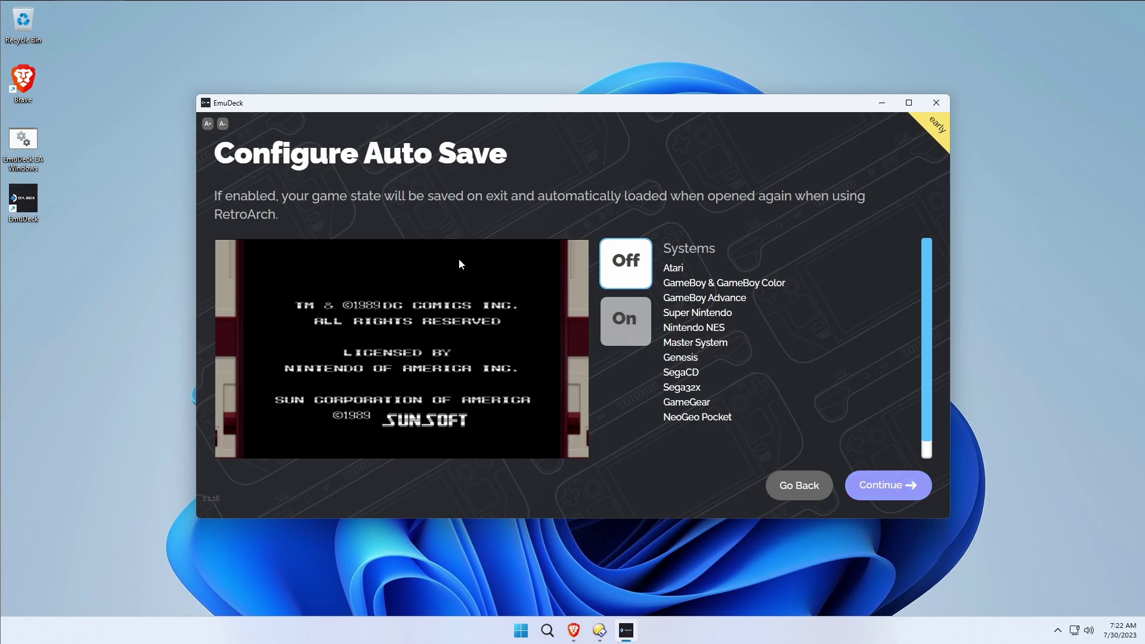
{"action": "left_click_drag", "start_coordinate": [517, 167], "coordinate": [205, 151]}
{"action": "left_click", "coordinate": [476, 203]}
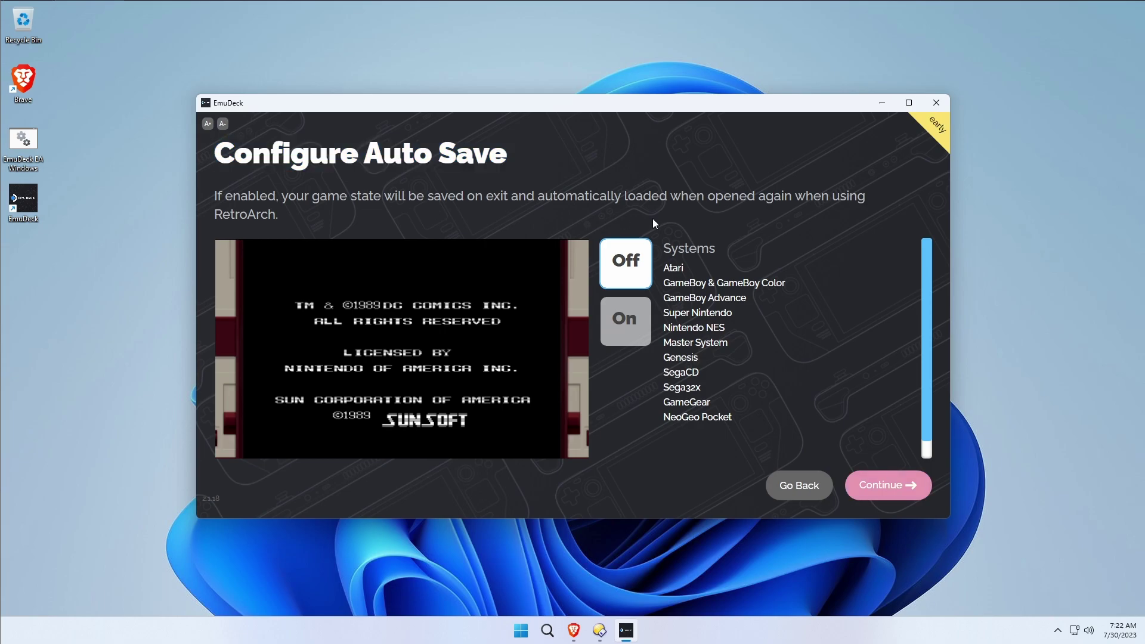
Log in to RetroAchievements with the account username and password, then continue to game bezels.
{"action": "left_click", "coordinate": [891, 486]}
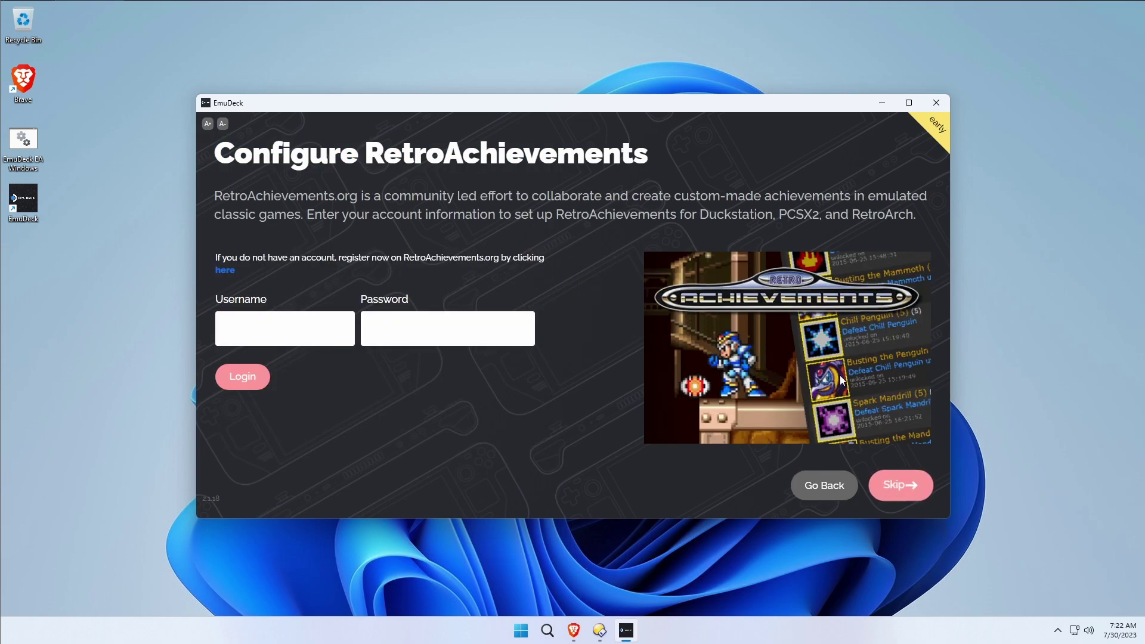
{"action": "double_click", "coordinate": [404, 153]}
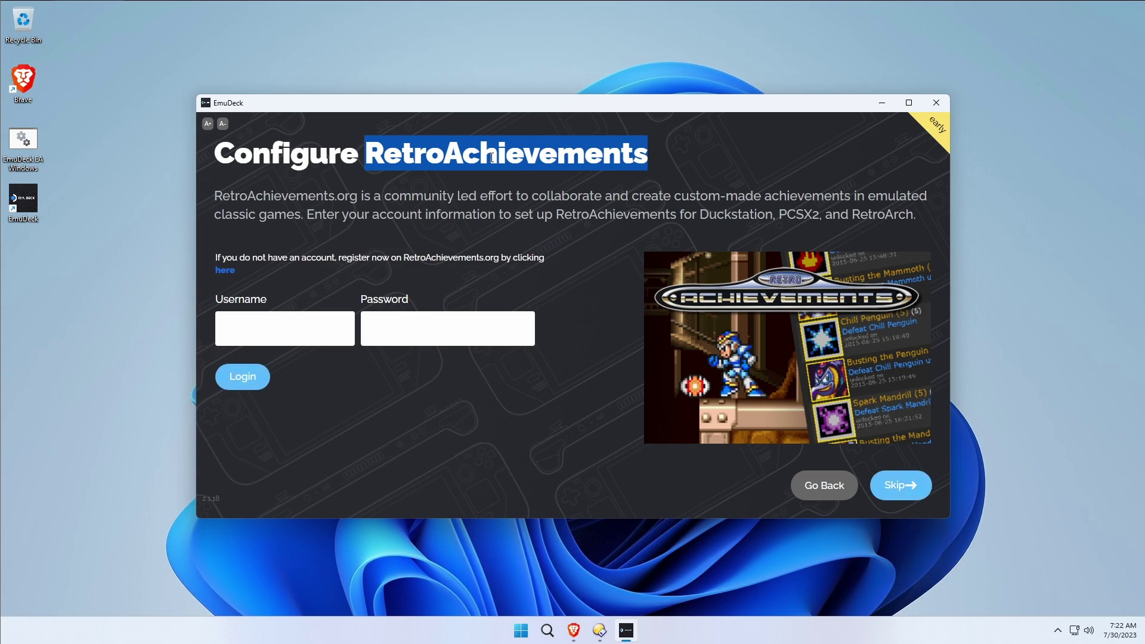
{"action": "left_click", "coordinate": [285, 323]}
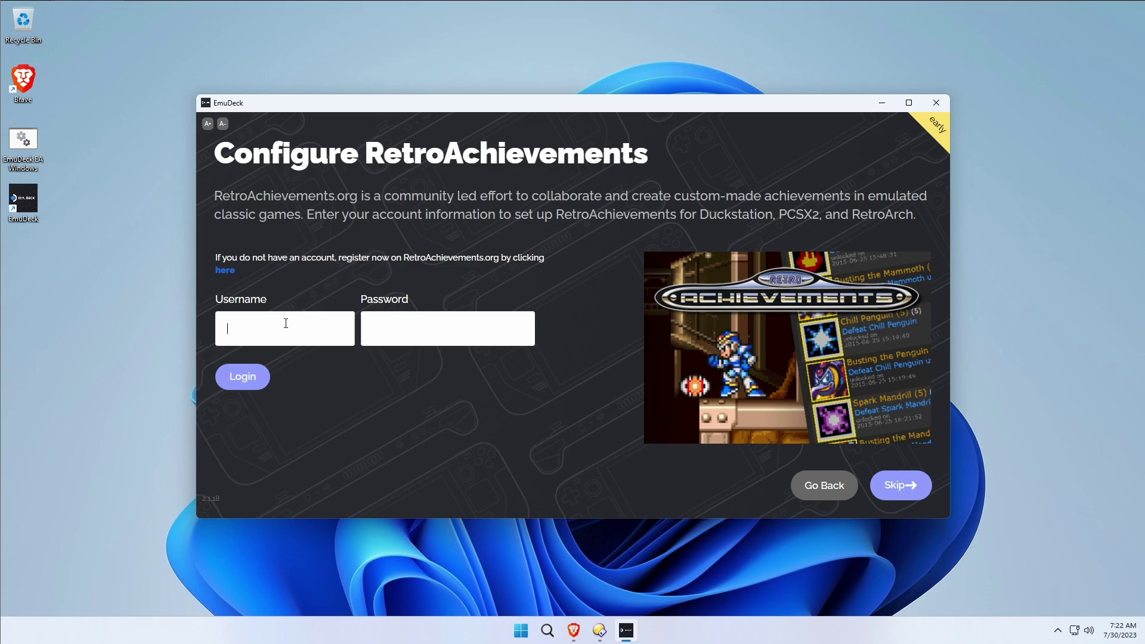
{"action": "type", "text": "dar"}
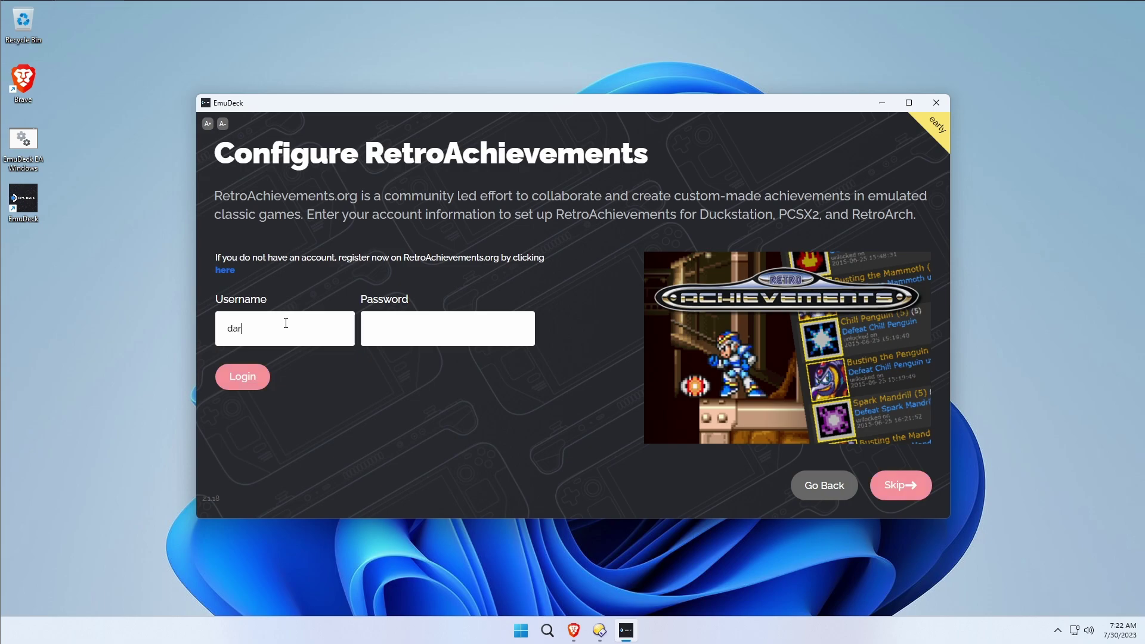
{"action": "type", "text": "kuni••••••••••"}
{"action": "left_click", "coordinate": [234, 382]}
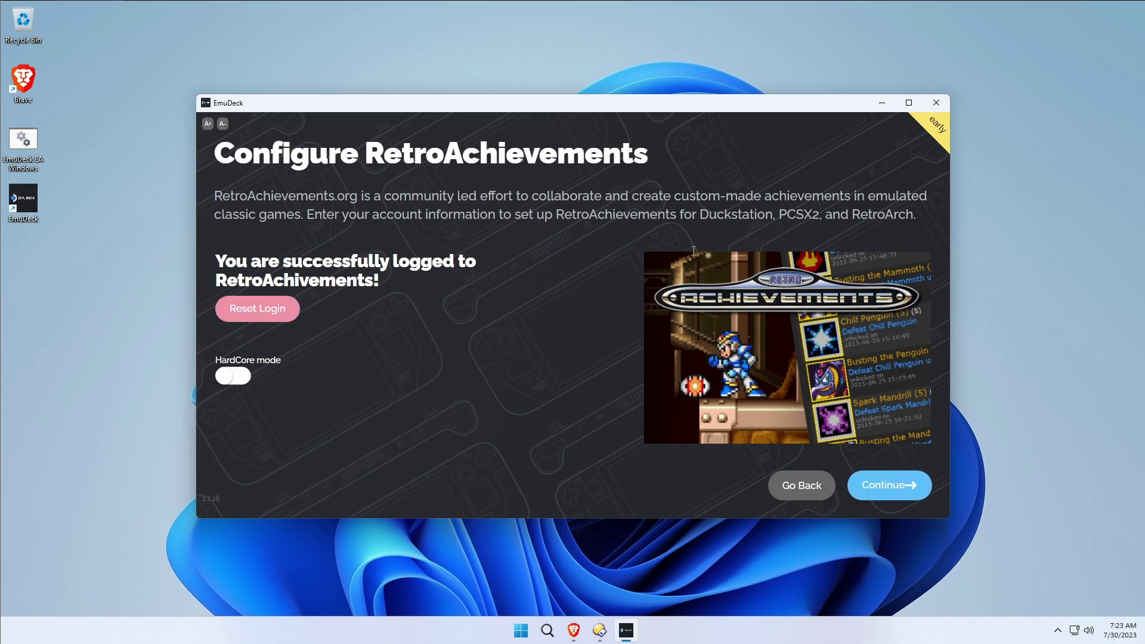
{"action": "left_click", "coordinate": [891, 486]}
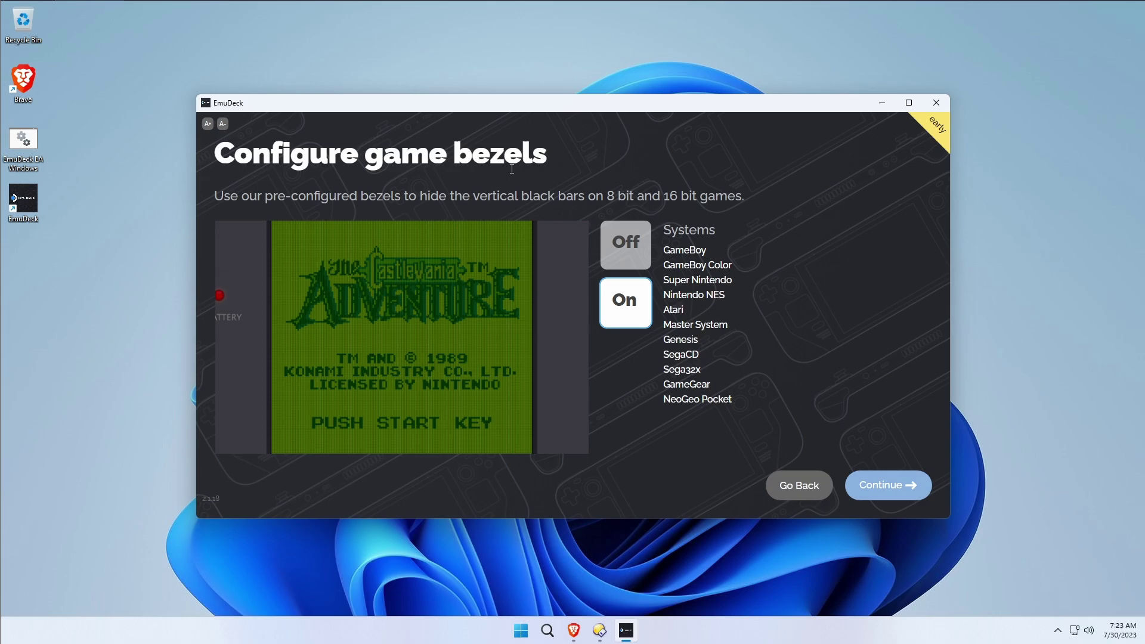
{"action": "left_click_drag", "start_coordinate": [547, 155], "coordinate": [222, 147]}
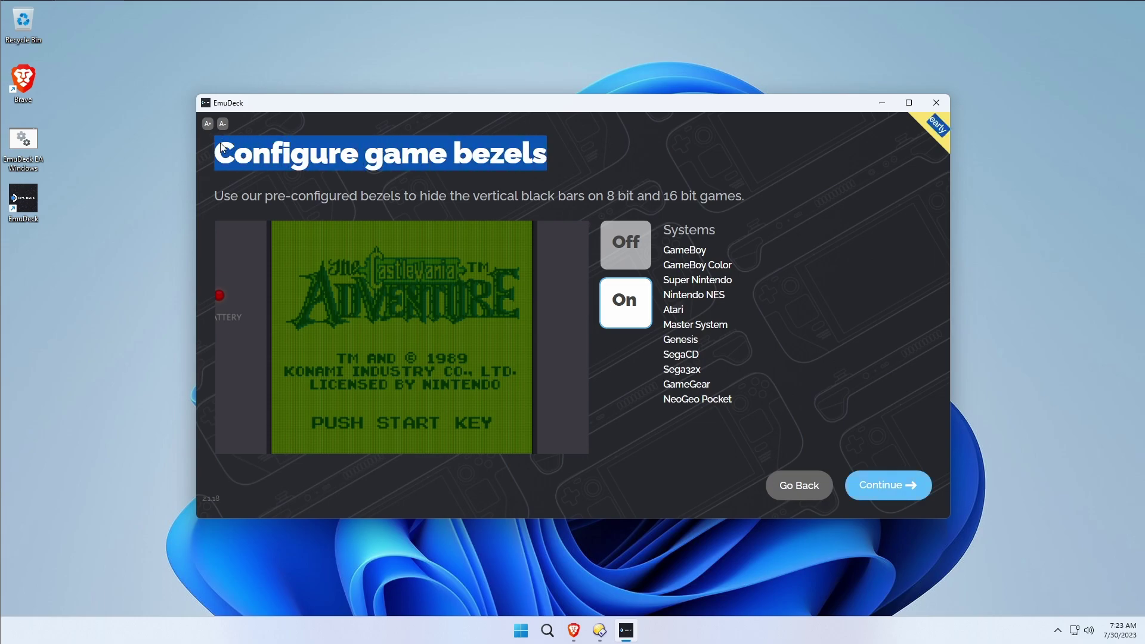
{"action": "double_click", "coordinate": [256, 152]}
{"action": "left_click", "coordinate": [458, 176]}
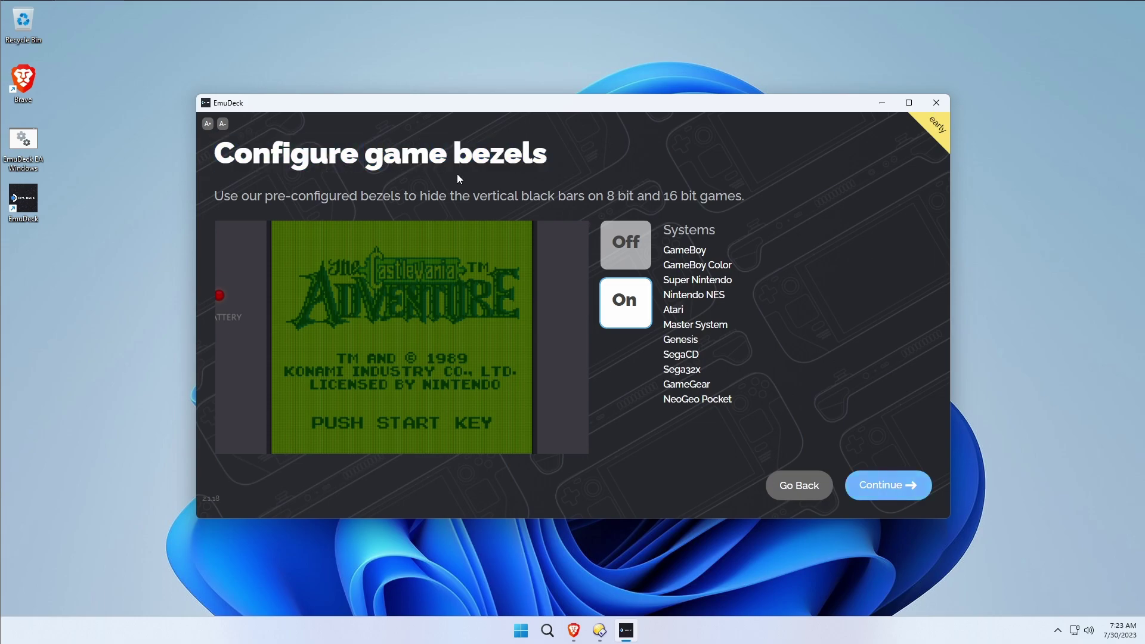
{"action": "key", "text": "ctrl+a"}
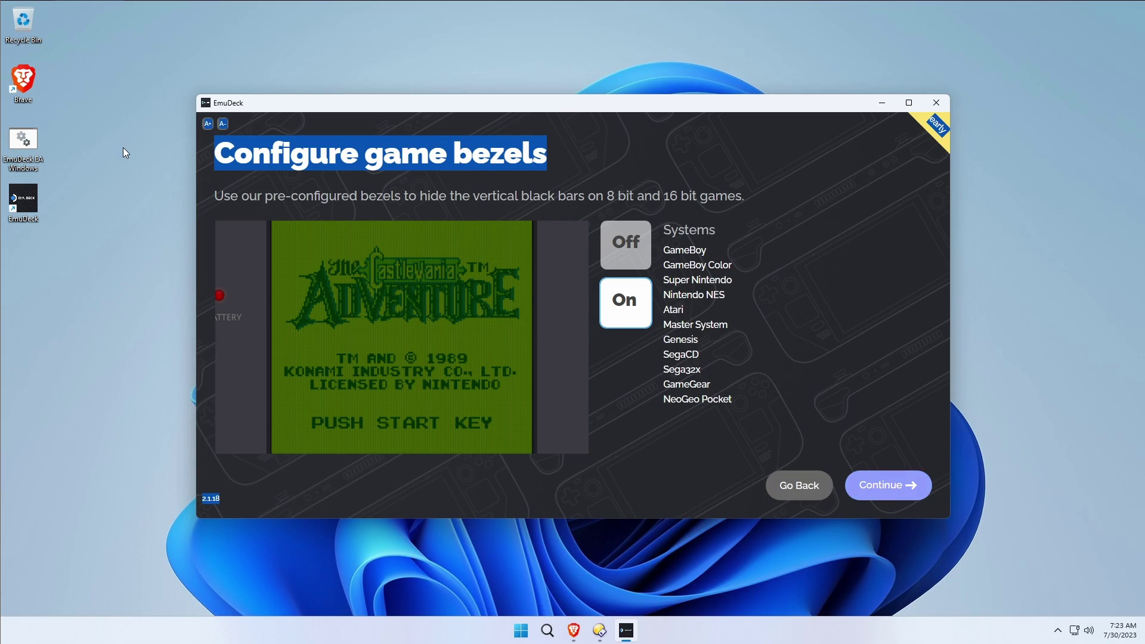
{"action": "left_click", "coordinate": [548, 168]}
{"action": "double_click", "coordinate": [410, 153]}
{"action": "left_click", "coordinate": [514, 160]}
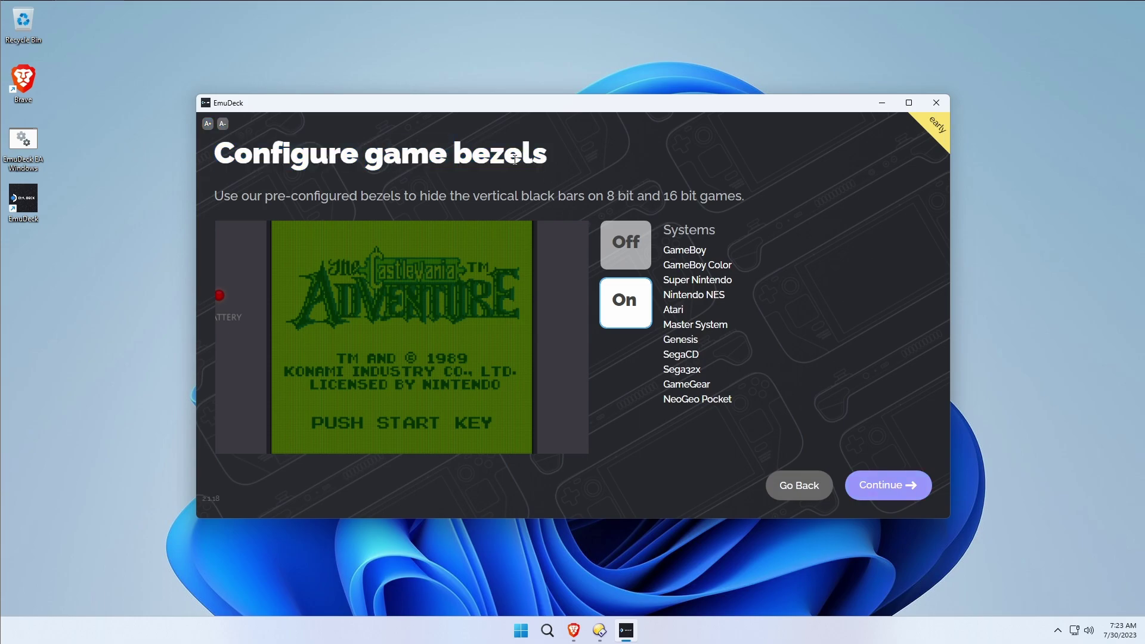
{"action": "left_click", "coordinate": [629, 242]}
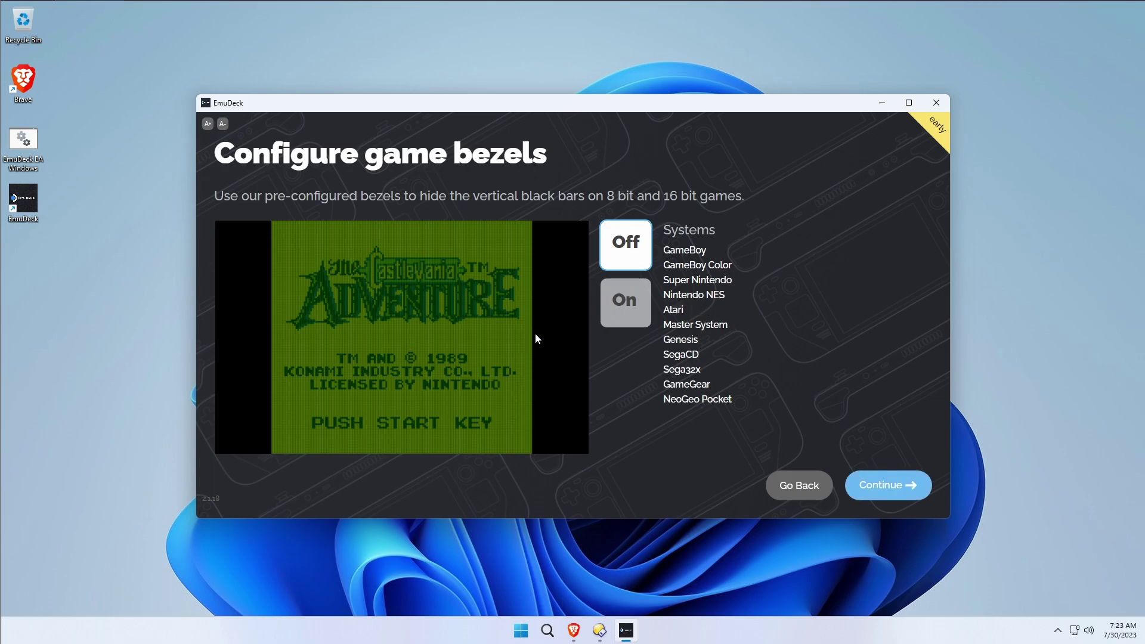
{"action": "left_click", "coordinate": [637, 310]}
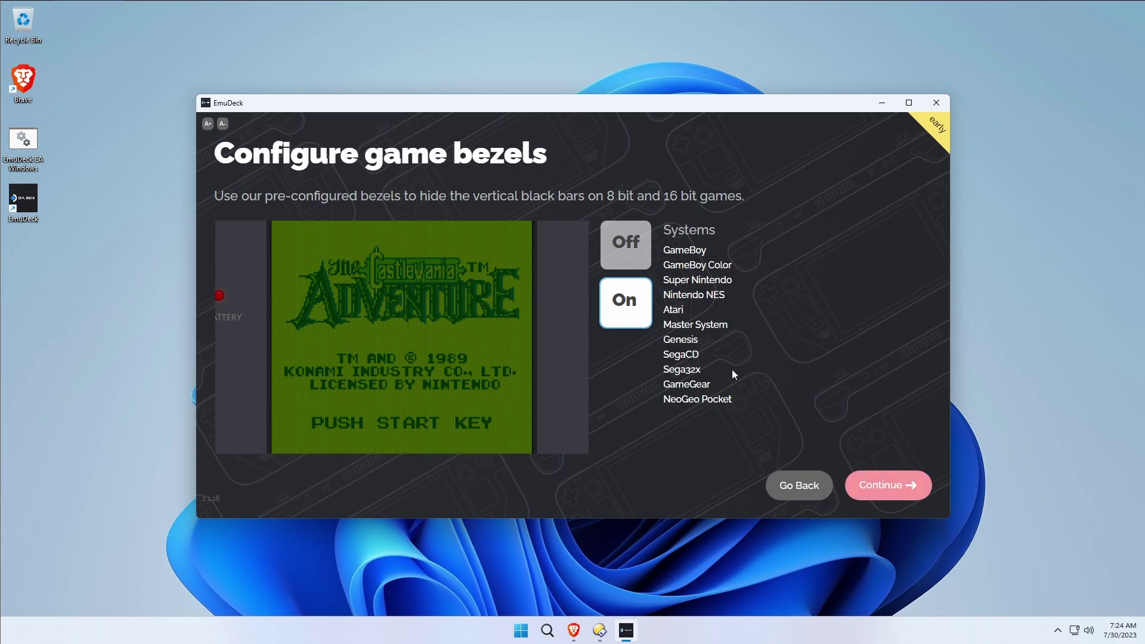
{"action": "left_click_drag", "start_coordinate": [730, 399], "coordinate": [667, 228]}
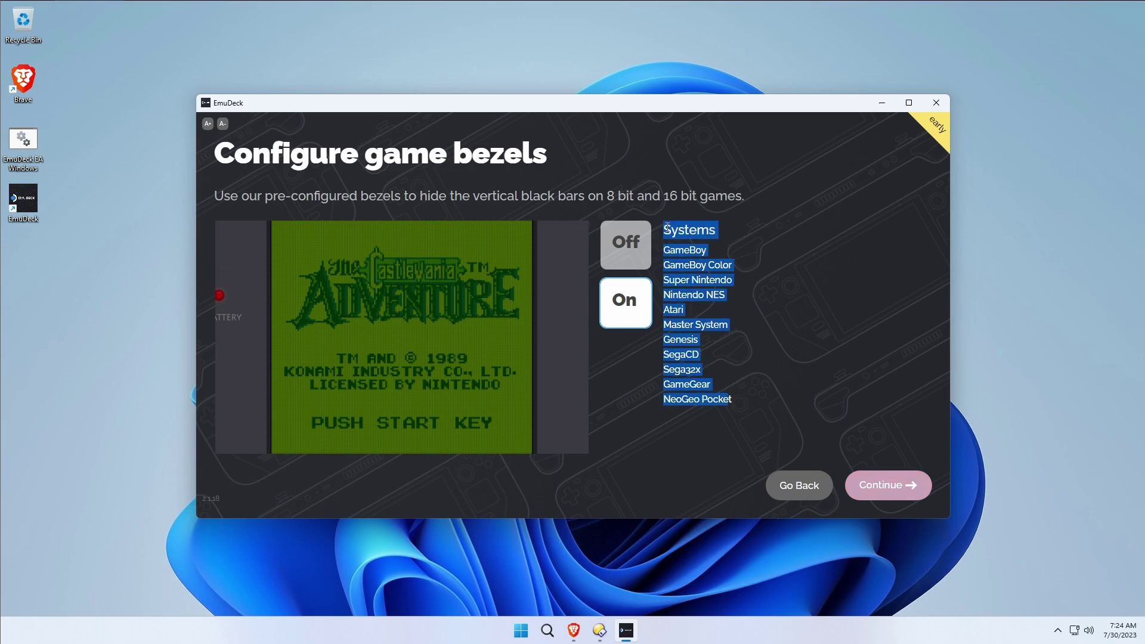
Set Sega systems to the original 4:3 aspect ratio after trying 3:2.
{"action": "left_click", "coordinate": [896, 487]}
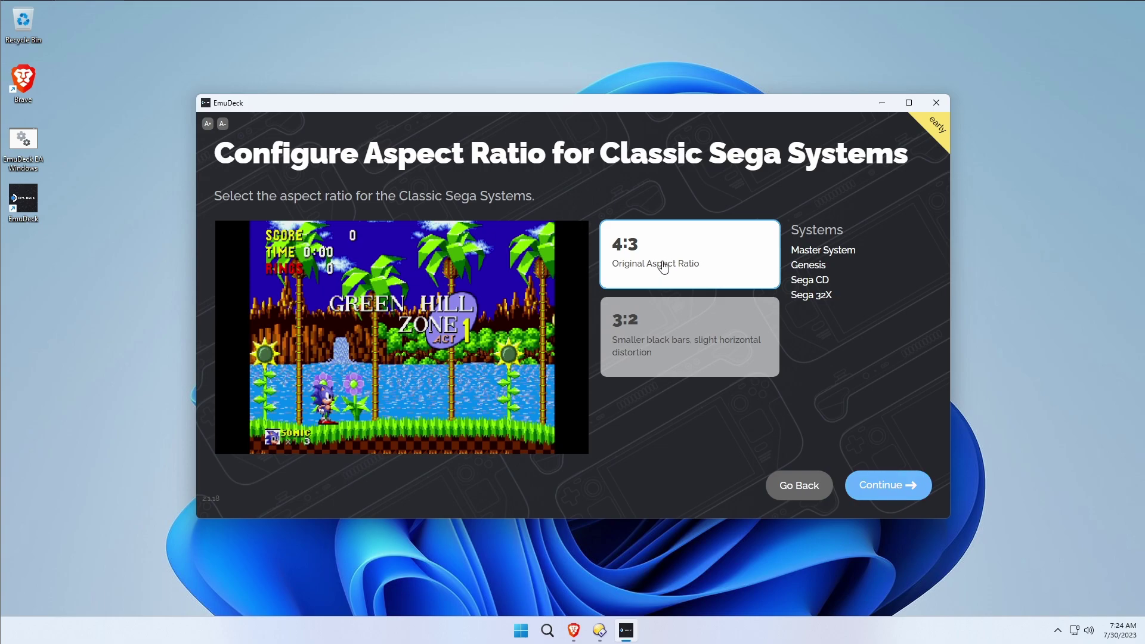
{"action": "left_click", "coordinate": [672, 338]}
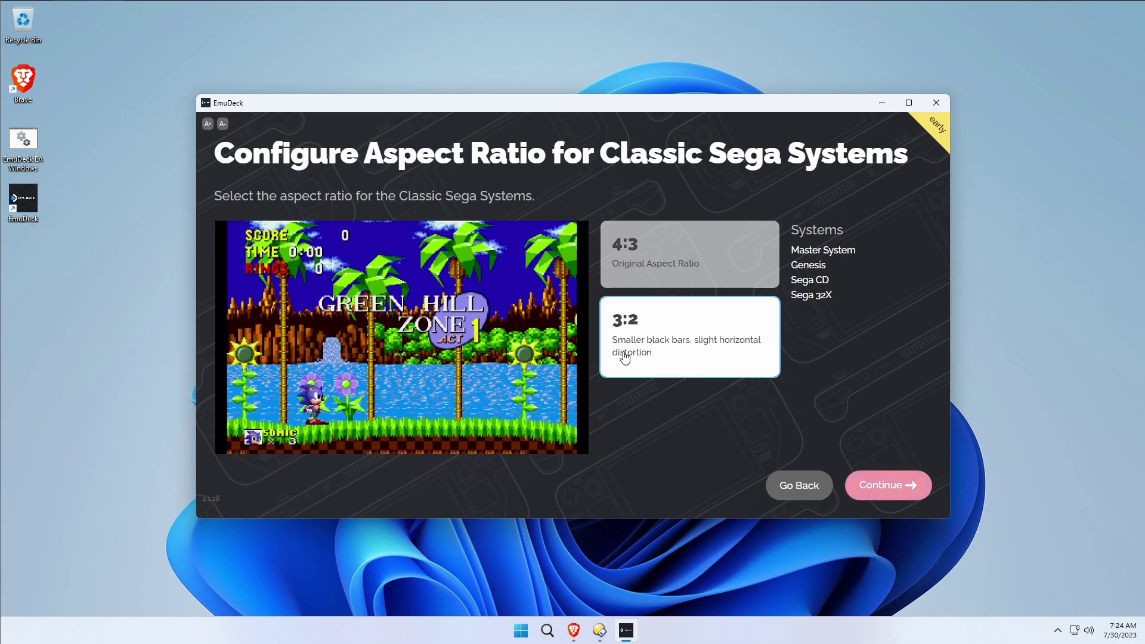
{"action": "left_click", "coordinate": [658, 275]}
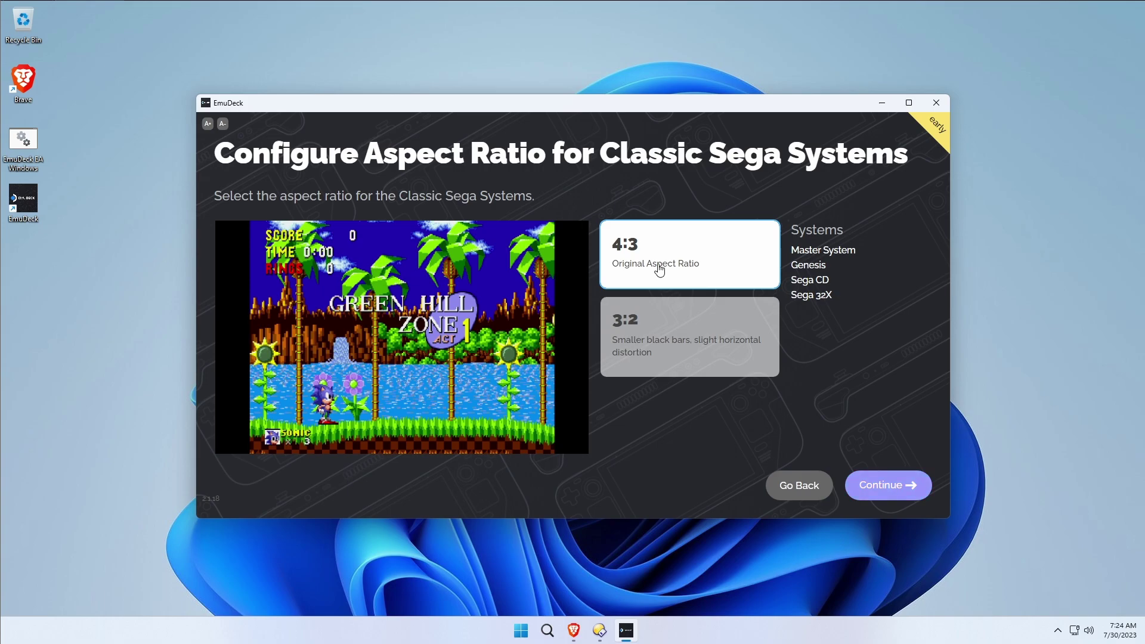
{"action": "left_click", "coordinate": [896, 492]}
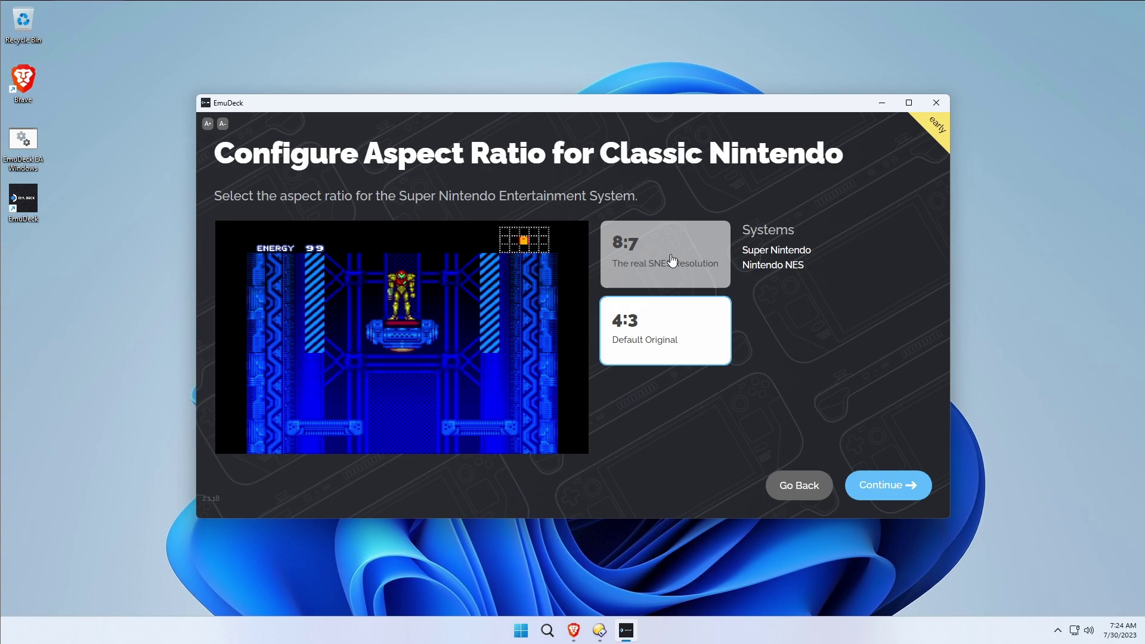
Set Super Nintendo and NES to 4:3 Default Original after comparing the 8:7 option.
{"action": "left_click", "coordinate": [671, 260]}
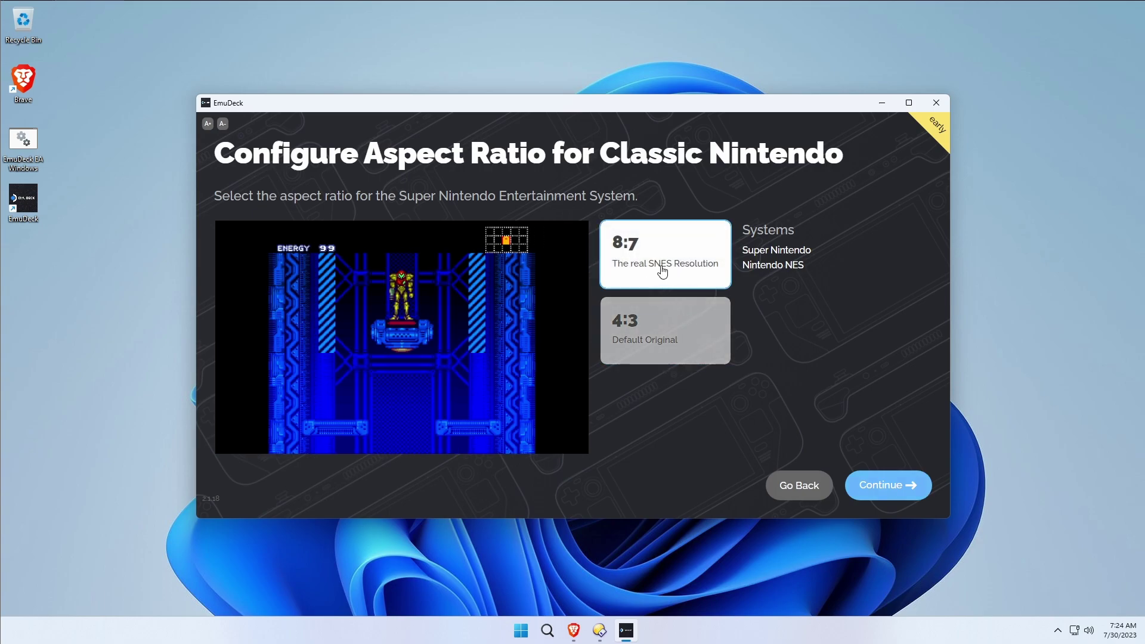
{"action": "left_click", "coordinate": [682, 327]}
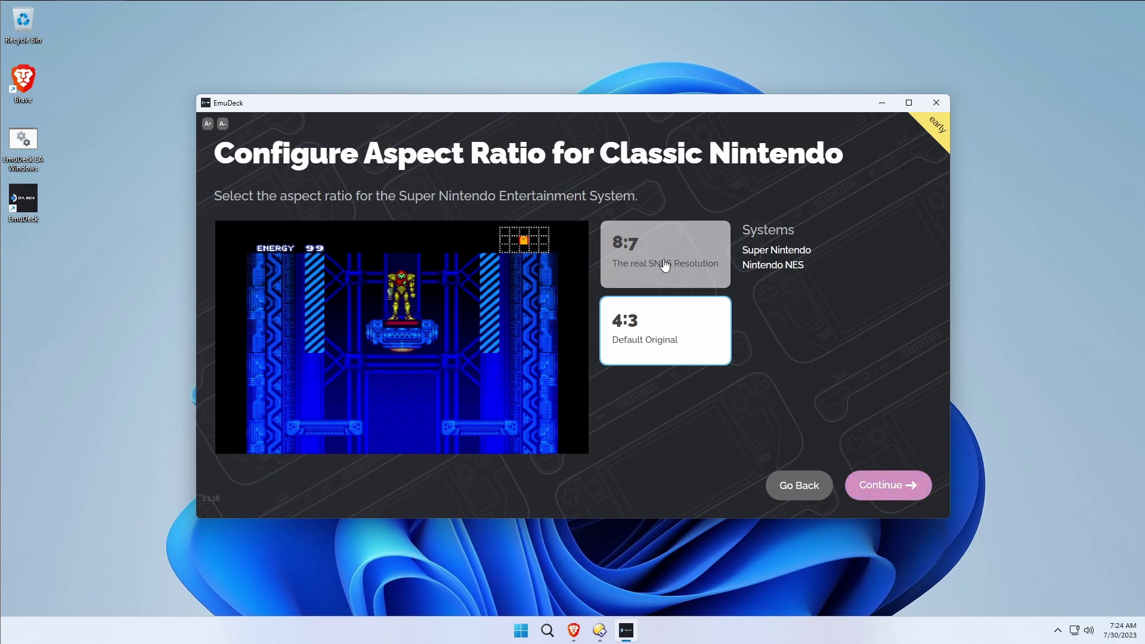
{"action": "left_click", "coordinate": [663, 267]}
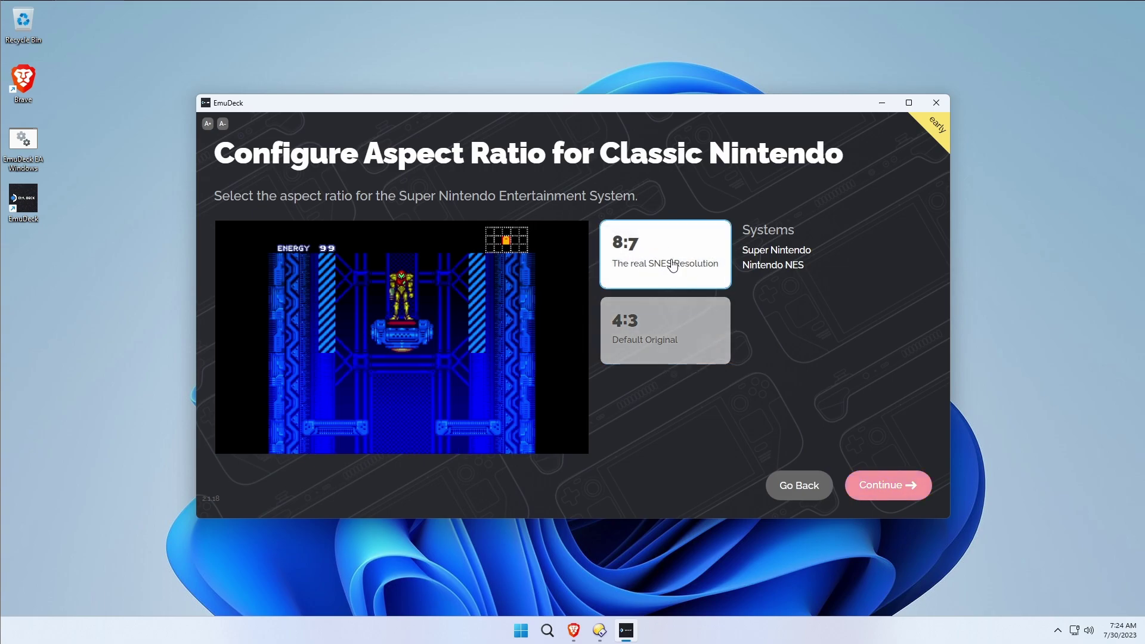
{"action": "left_click", "coordinate": [662, 339]}
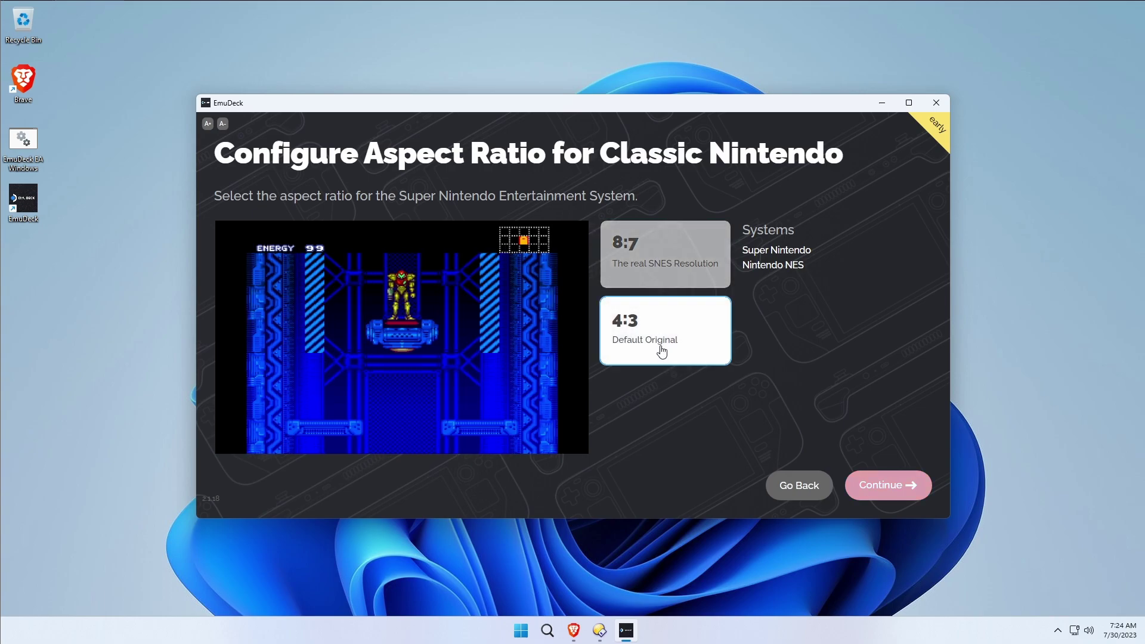
Keep Dreamcast and Nintendo 64 at original 4:3 after previewing widescreen 16:9.
{"action": "left_click", "coordinate": [903, 484]}
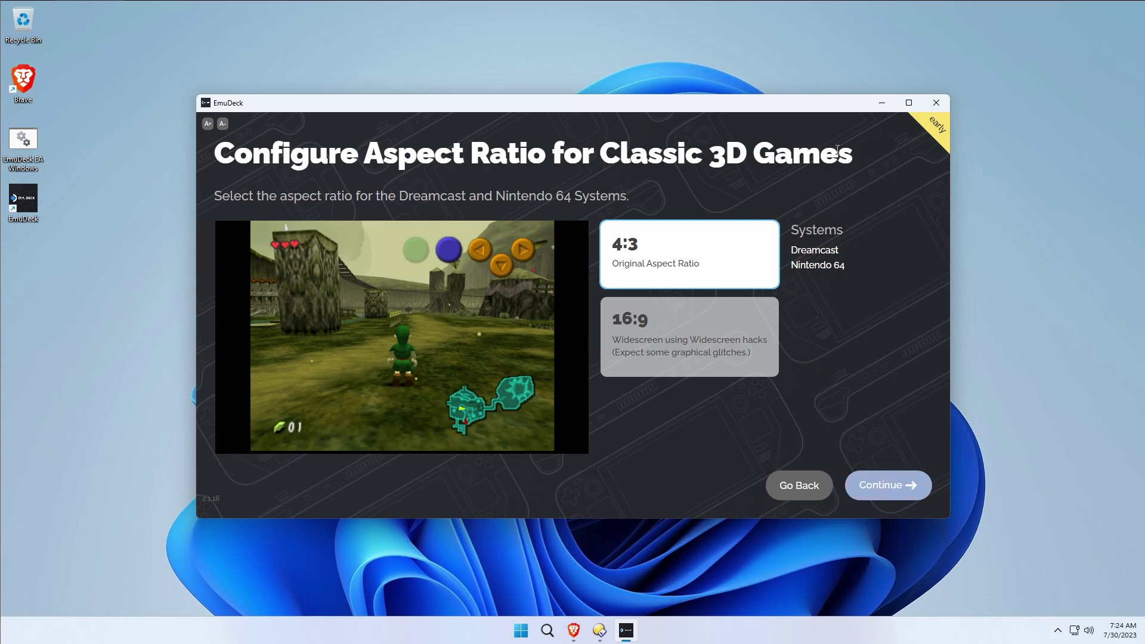
{"action": "left_click", "coordinate": [689, 351]}
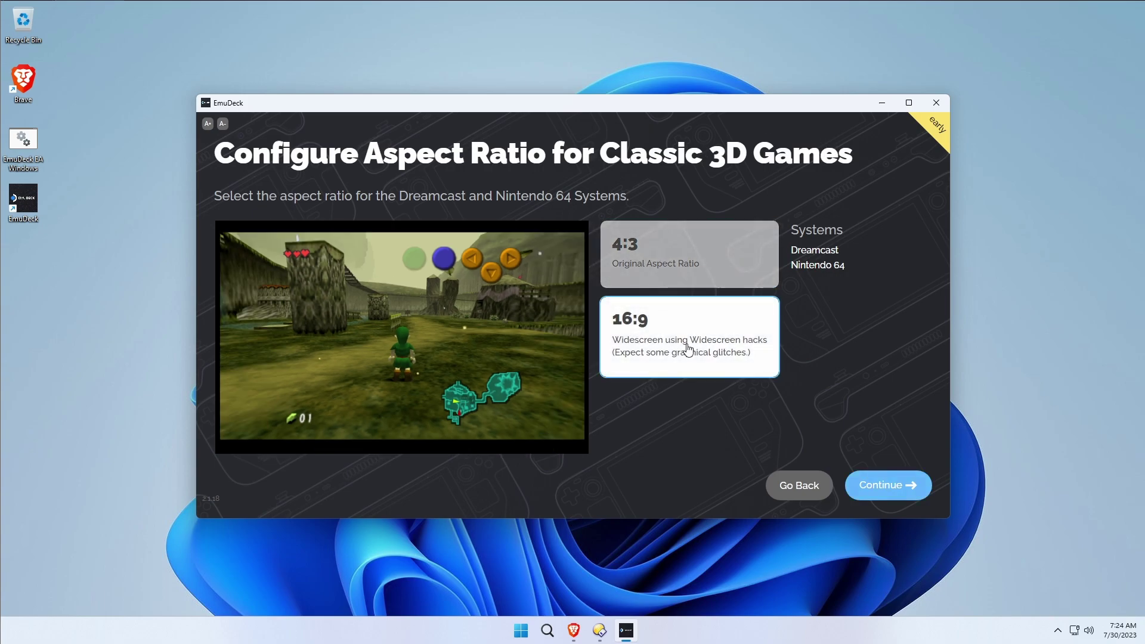
{"action": "left_click", "coordinate": [680, 278]}
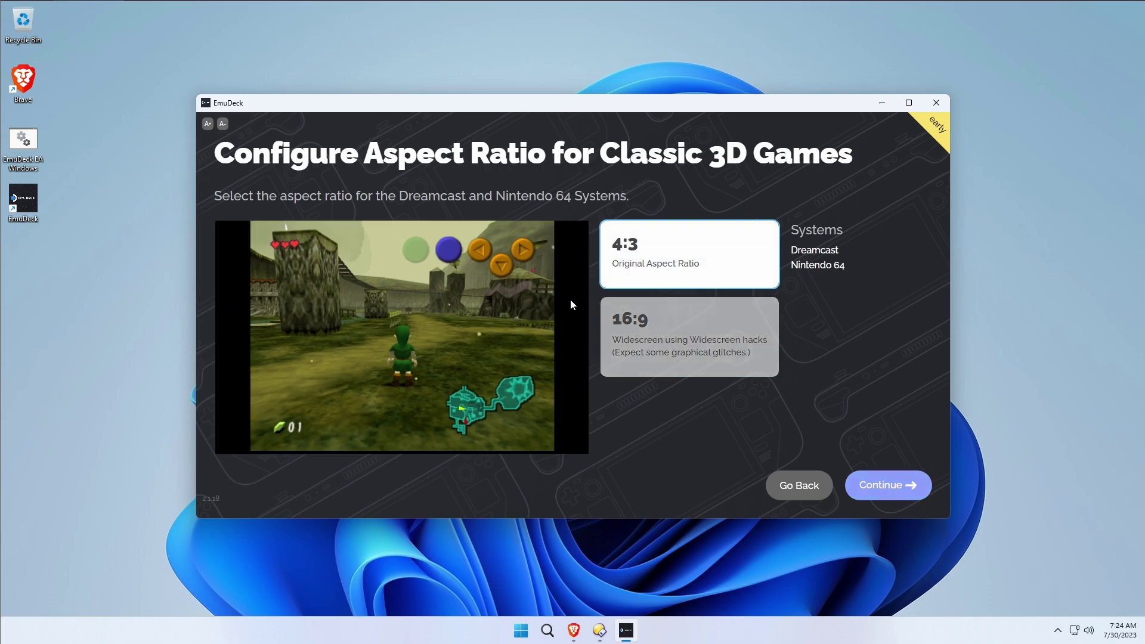
{"action": "left_click", "coordinate": [714, 323]}
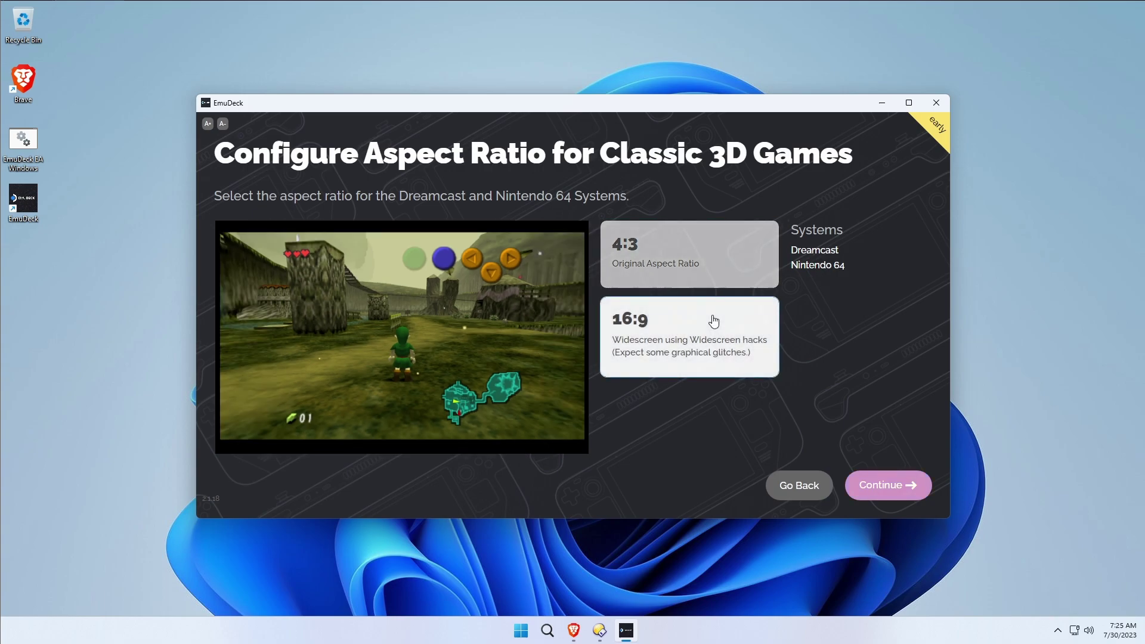
{"action": "left_click", "coordinate": [693, 263]}
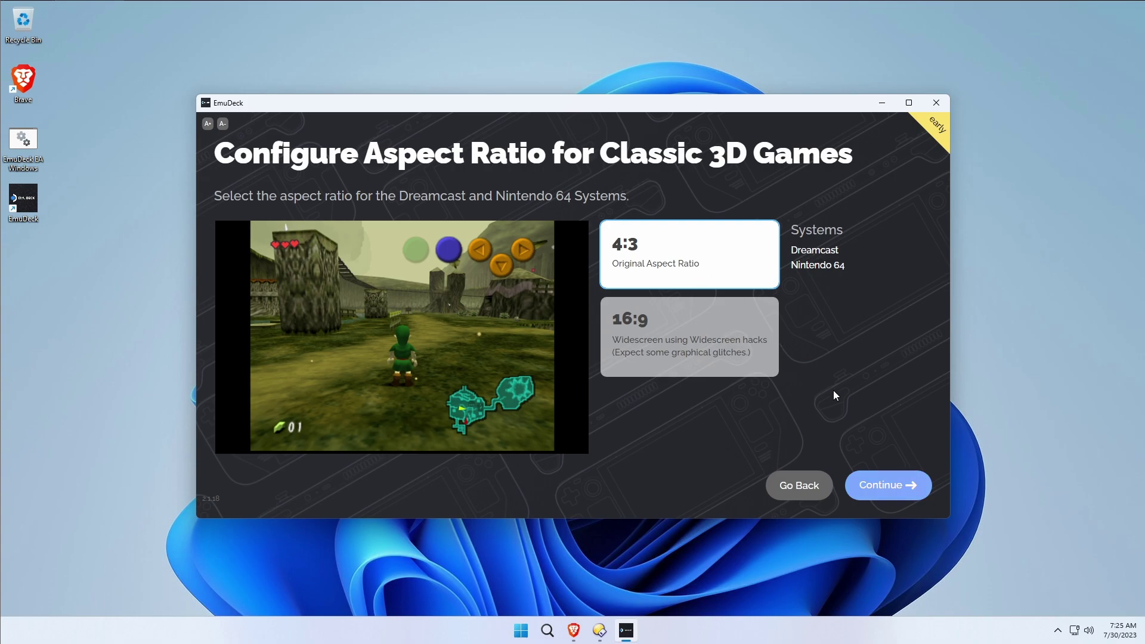
Confirm the 3D games choice and compare 16:9 and 4:3 for GameCube games.
{"action": "left_click", "coordinate": [876, 484]}
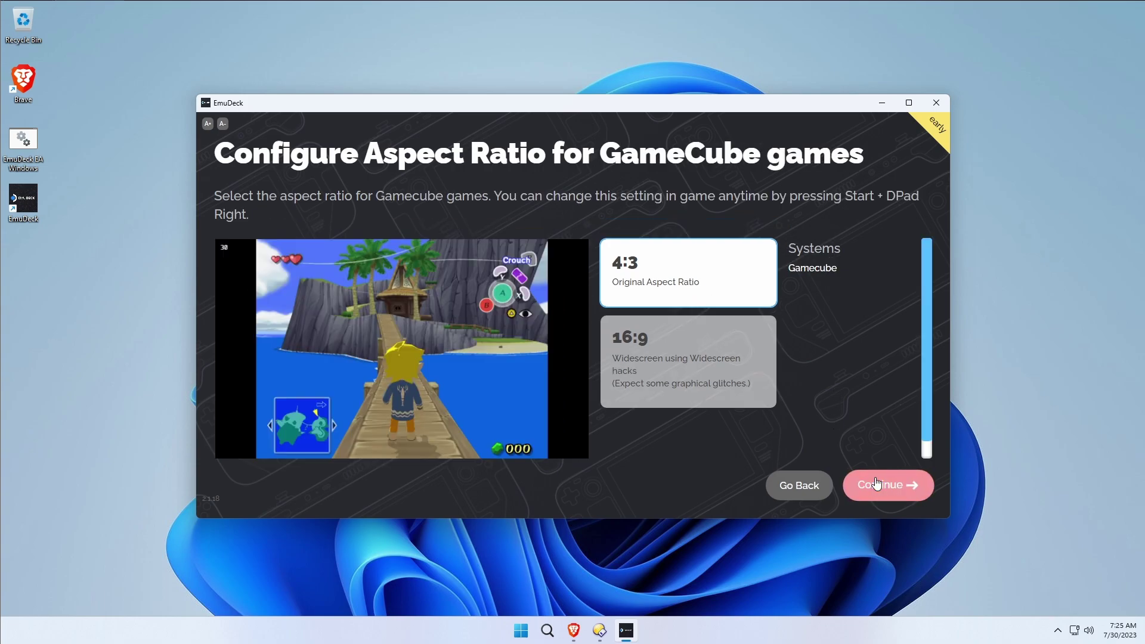
{"action": "left_click", "coordinate": [658, 323]}
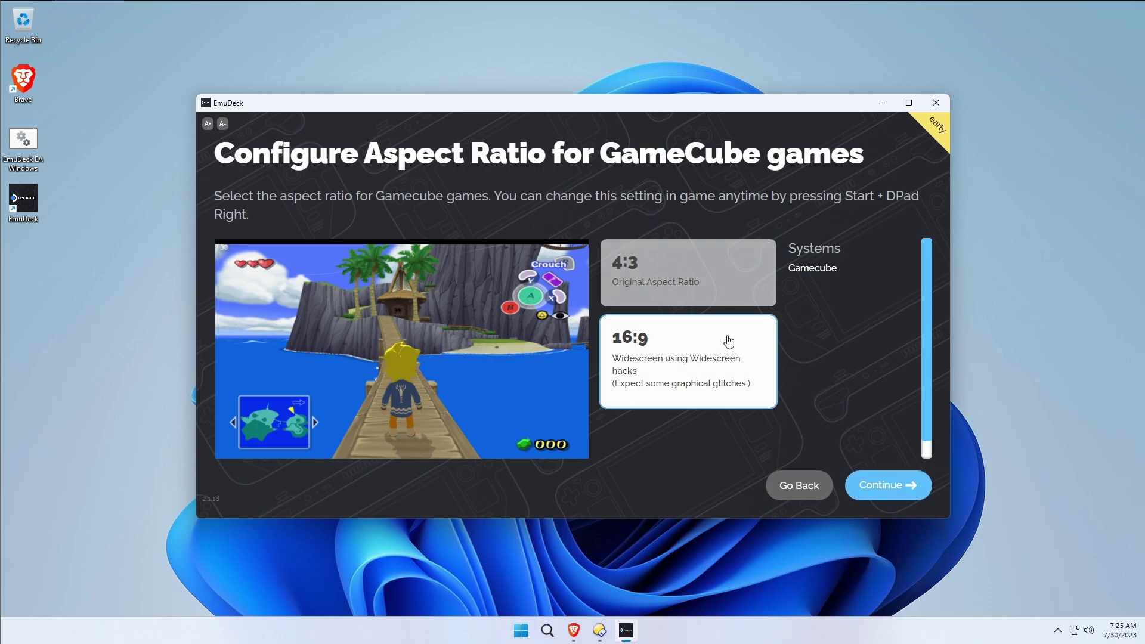
{"action": "left_click", "coordinate": [715, 299]}
Leave the LCD shader Off after previewing it, and keep both 2D and 3D CRT shaders Off.
{"action": "left_click", "coordinate": [902, 485]}
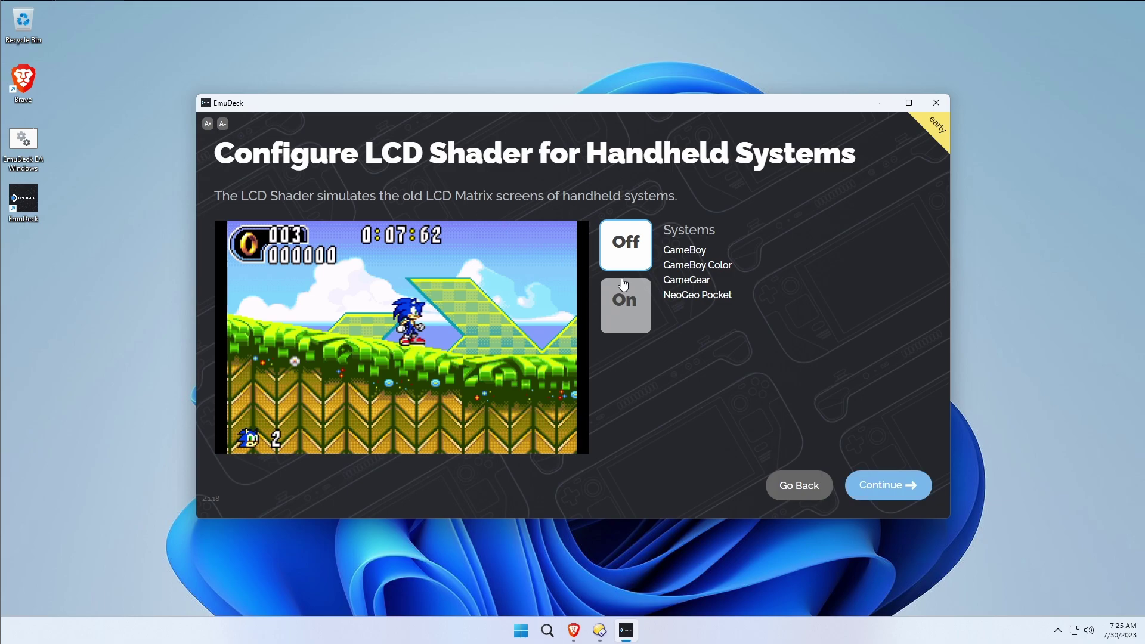
{"action": "left_click", "coordinate": [620, 304]}
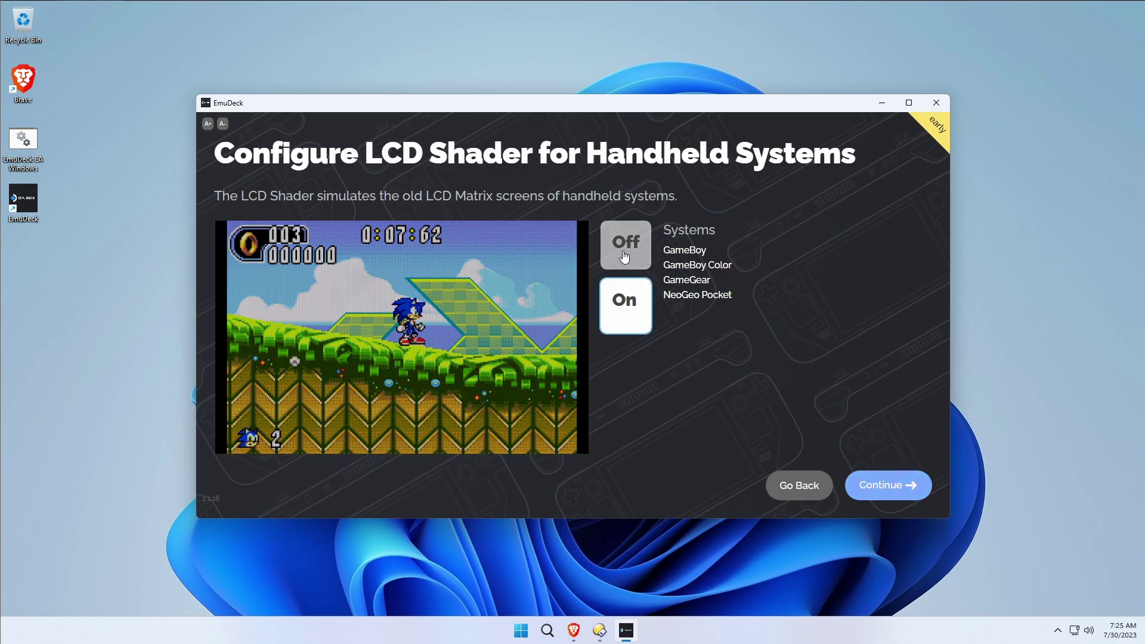
{"action": "left_click", "coordinate": [624, 256]}
{"action": "left_click", "coordinate": [622, 307]}
{"action": "left_click", "coordinate": [626, 244]}
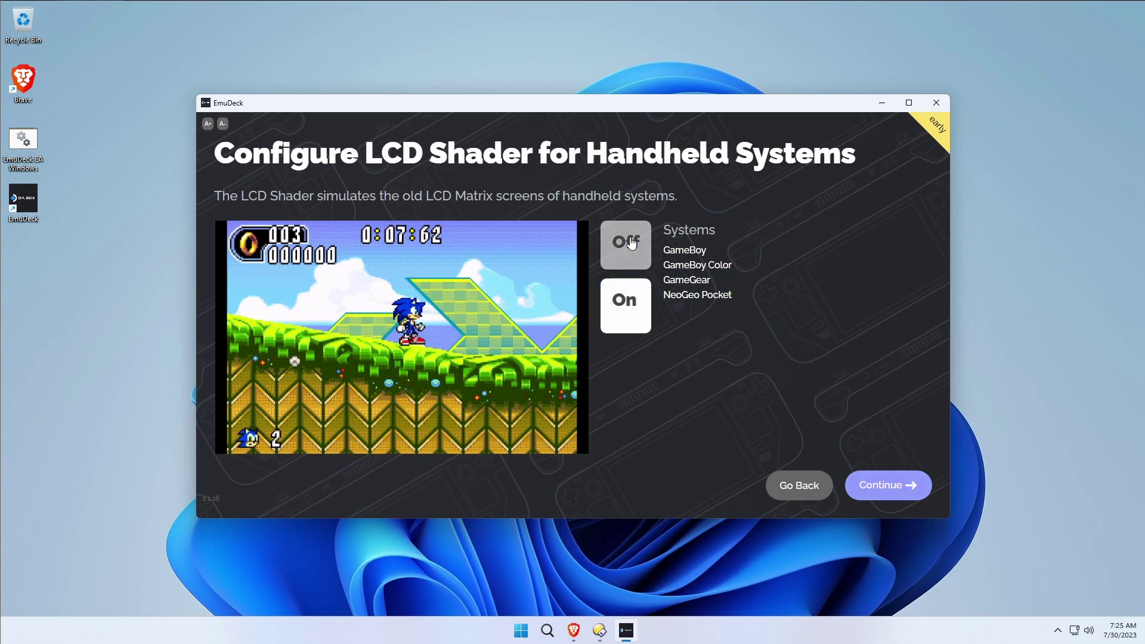
{"action": "left_click", "coordinate": [623, 289]}
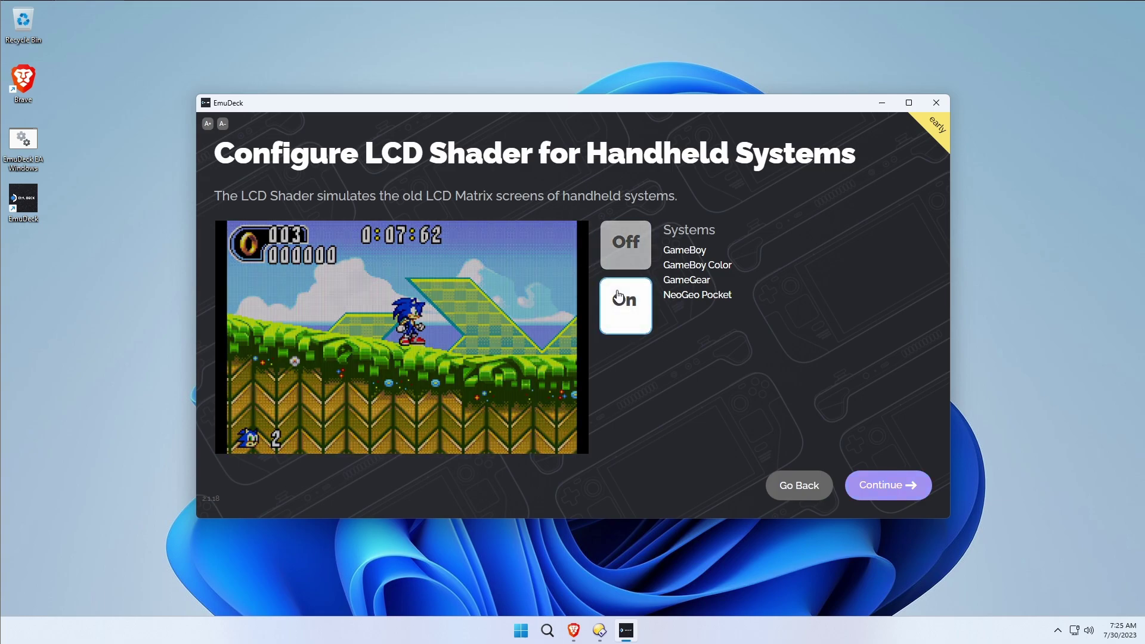
{"action": "left_click", "coordinate": [619, 237]}
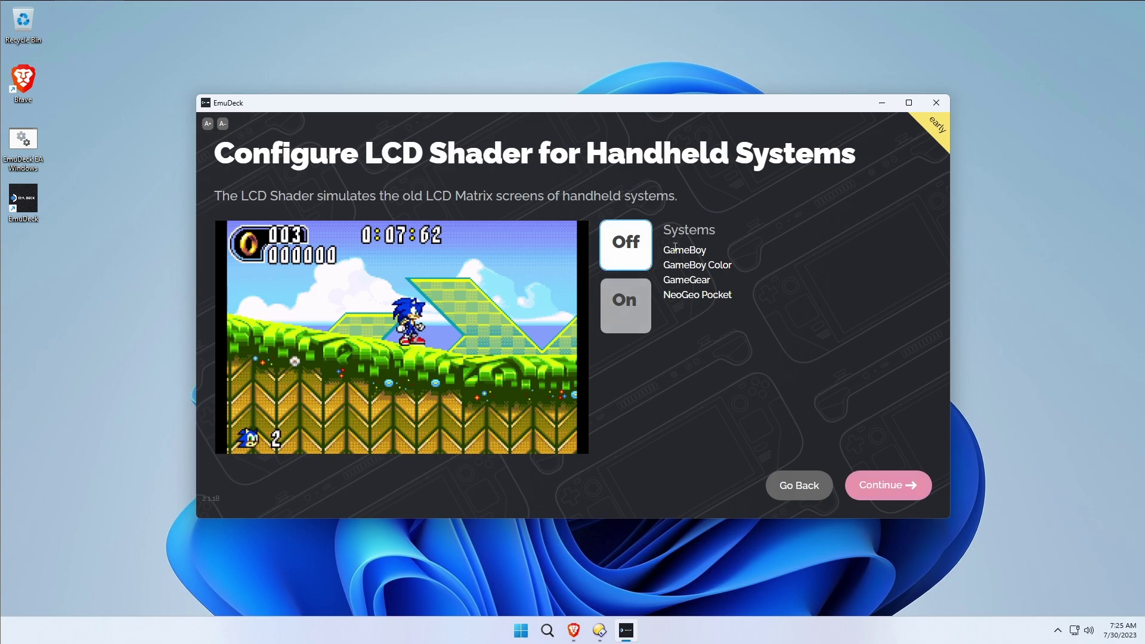
{"action": "left_click", "coordinate": [894, 490]}
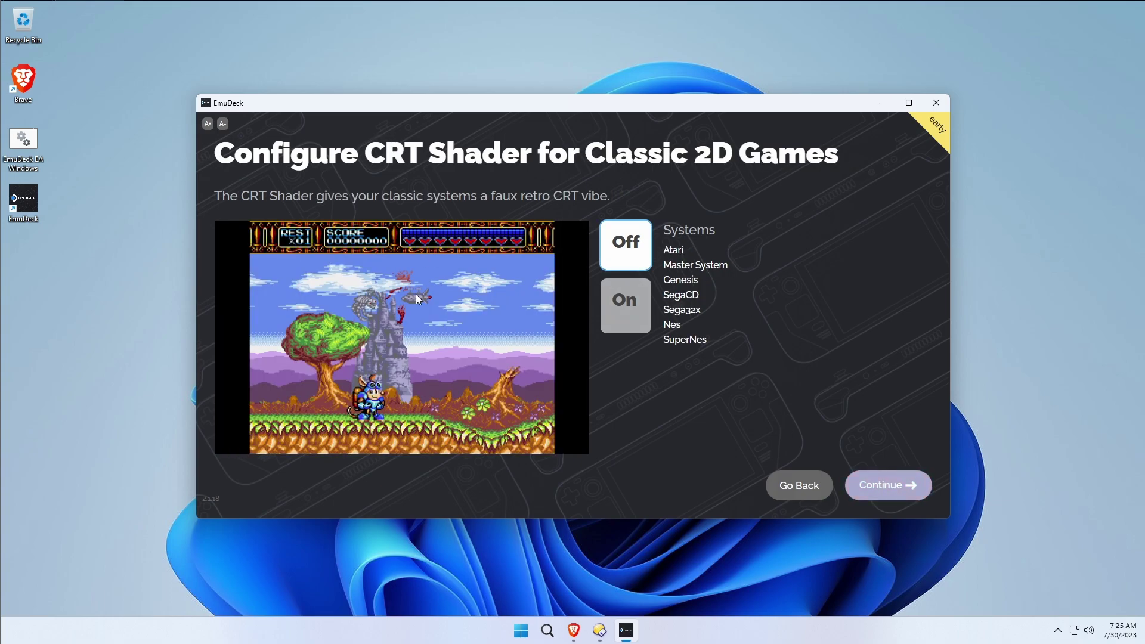
{"action": "left_click", "coordinate": [906, 485]}
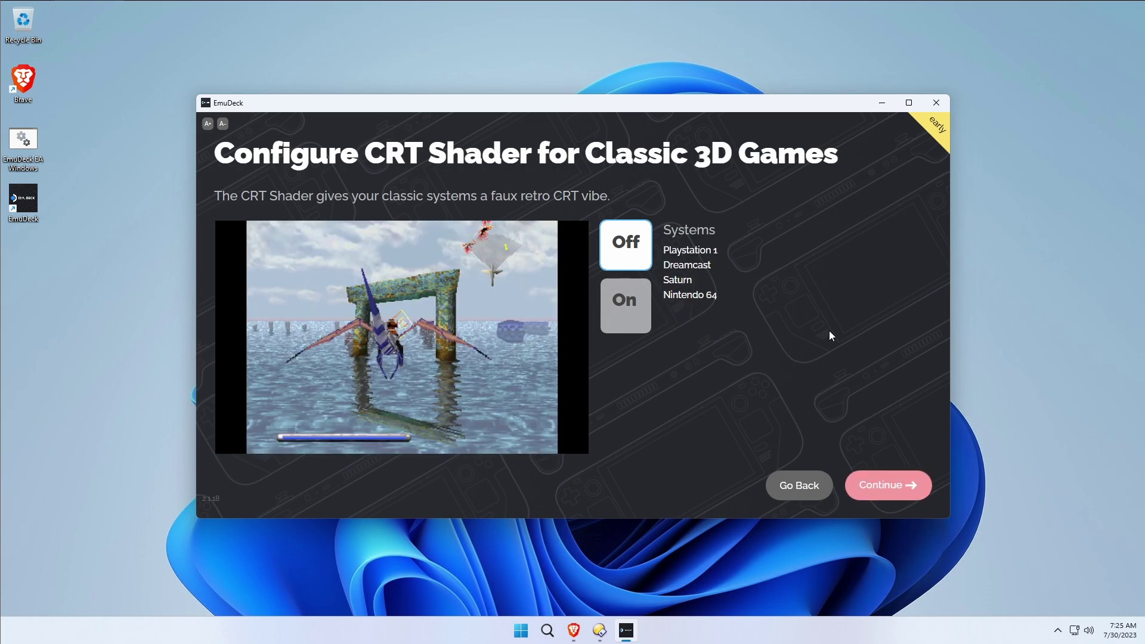
{"action": "left_click", "coordinate": [898, 485]}
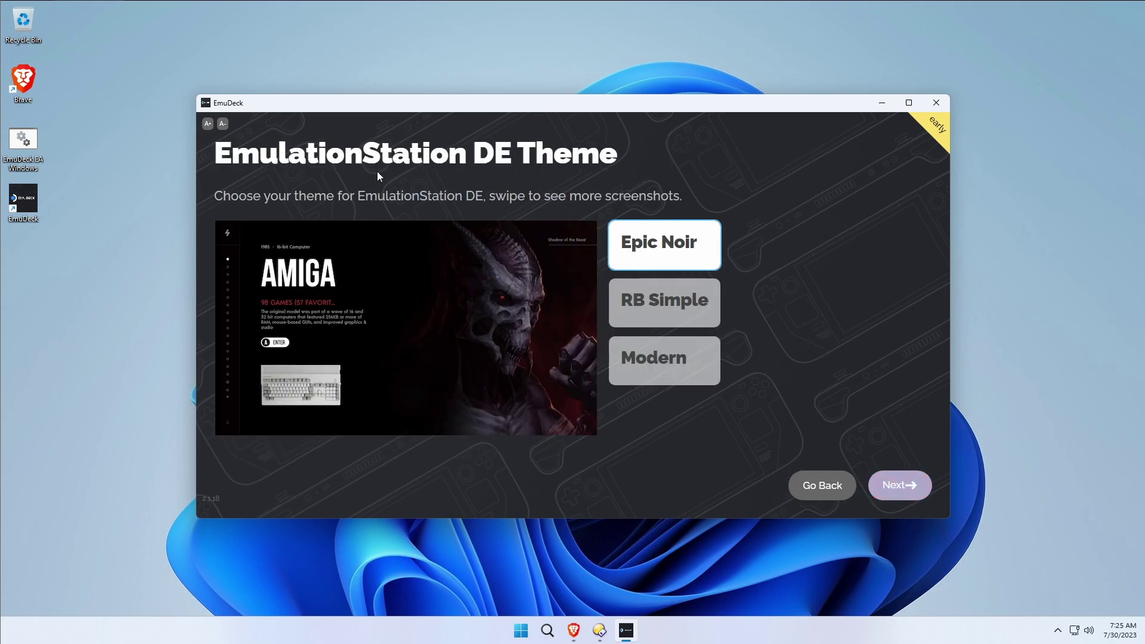
Pick Modern as the EmulationStation DE theme after previewing Epic Noir and RB Simple.
{"action": "double_click", "coordinate": [358, 157]}
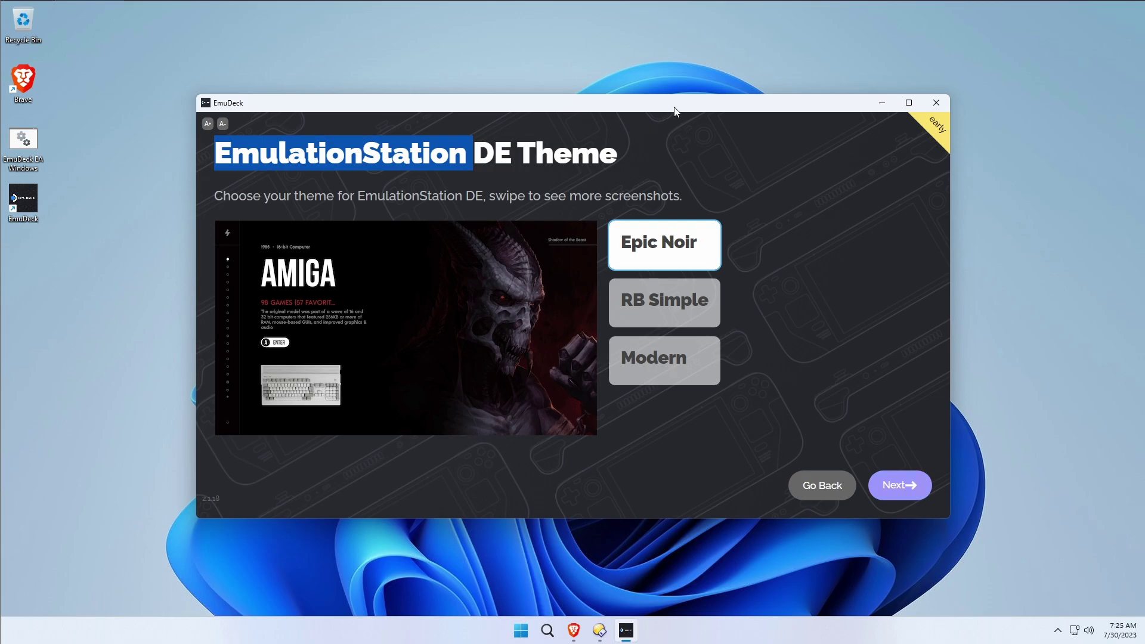
{"action": "left_click", "coordinate": [403, 154]}
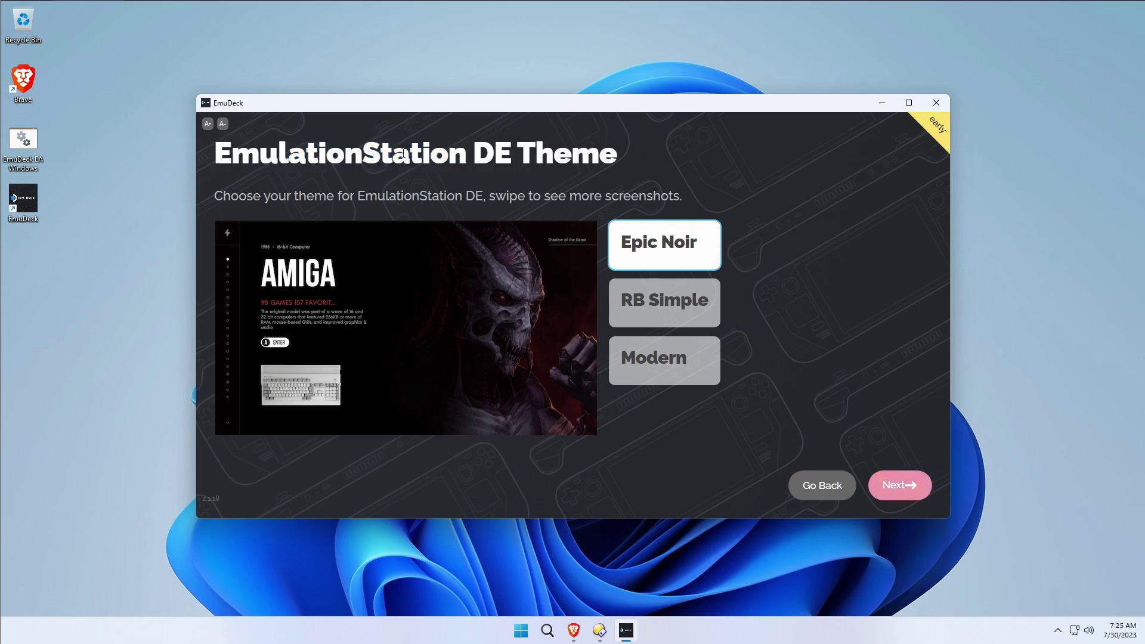
{"action": "left_click", "coordinate": [675, 314]}
{"action": "left_click", "coordinate": [669, 363]}
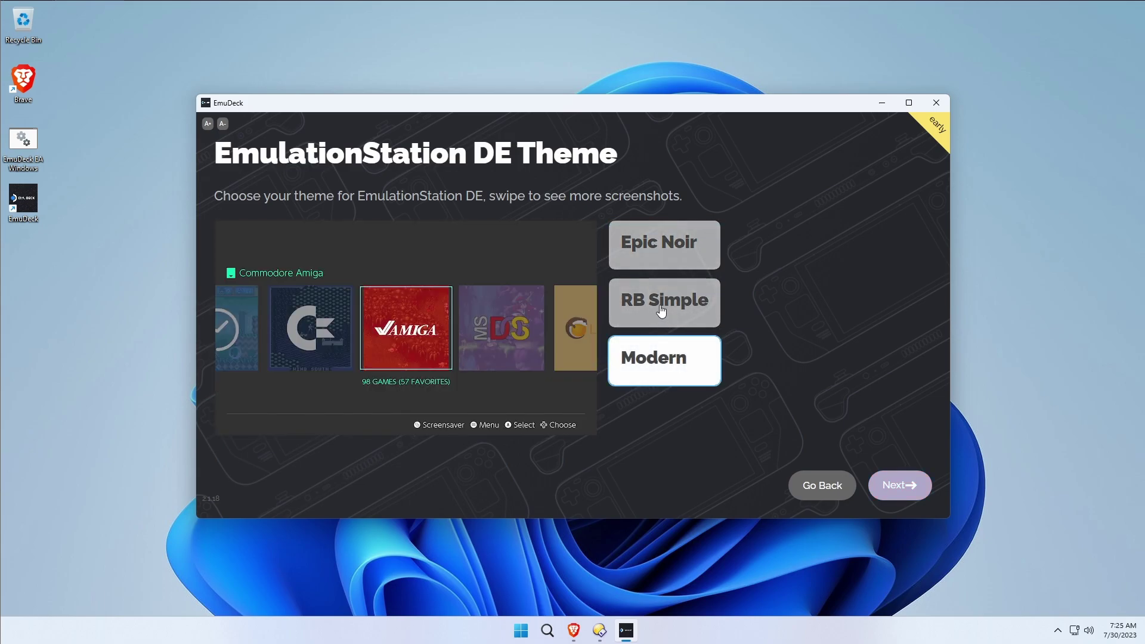
{"action": "left_click", "coordinate": [660, 304]}
{"action": "left_click", "coordinate": [665, 264]}
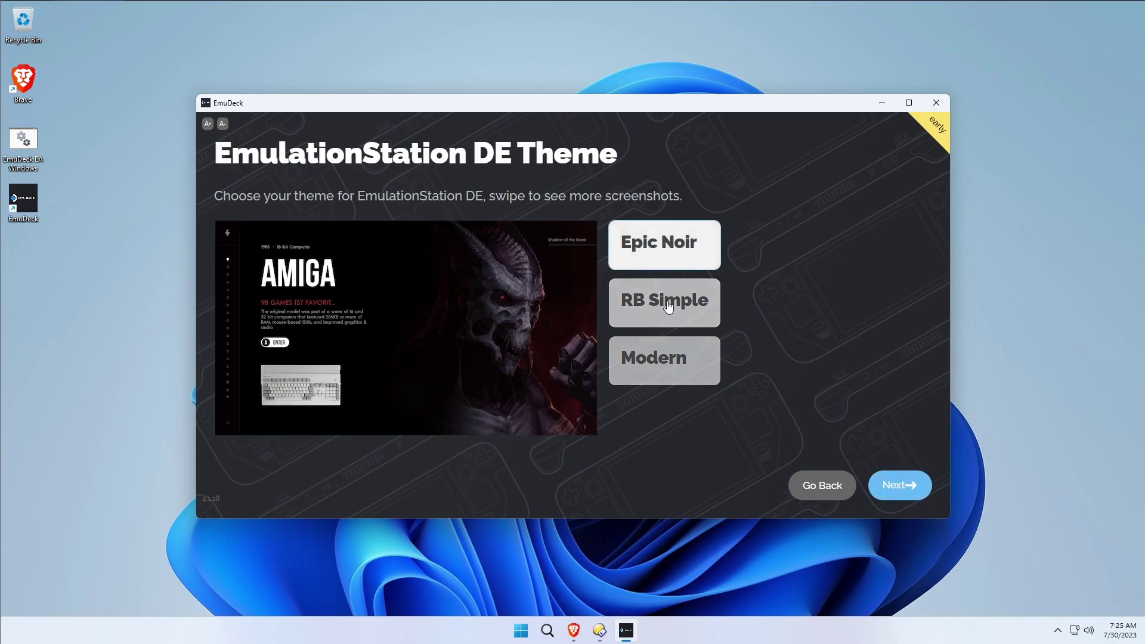
{"action": "left_click", "coordinate": [674, 363]}
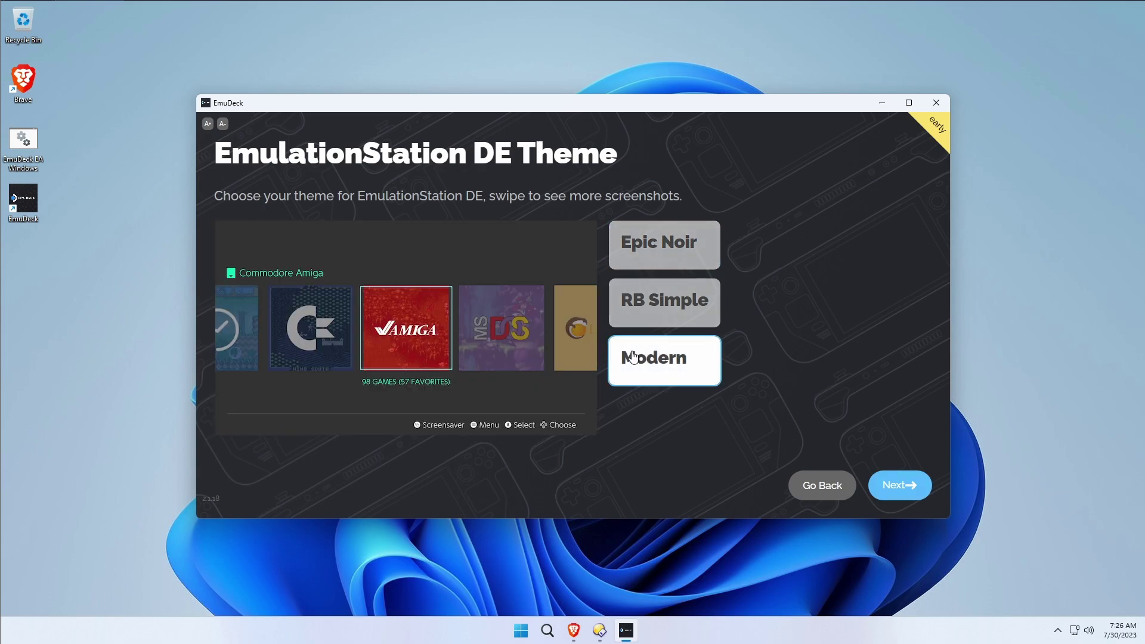
{"action": "left_click", "coordinate": [653, 320]}
{"action": "left_click", "coordinate": [657, 263]}
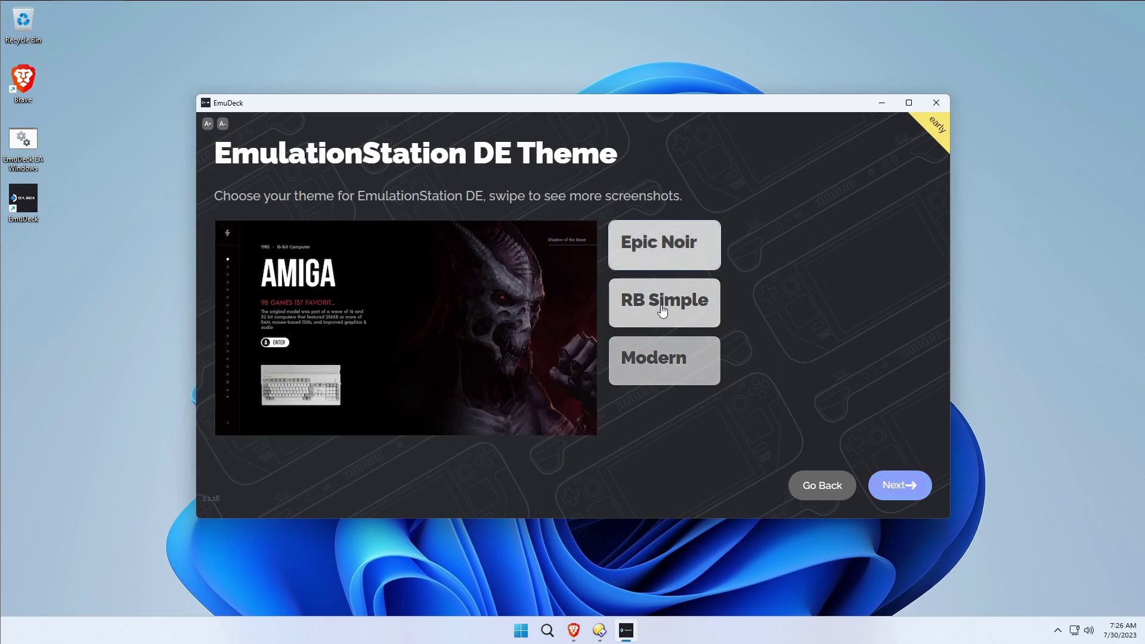
{"action": "left_click", "coordinate": [668, 361]}
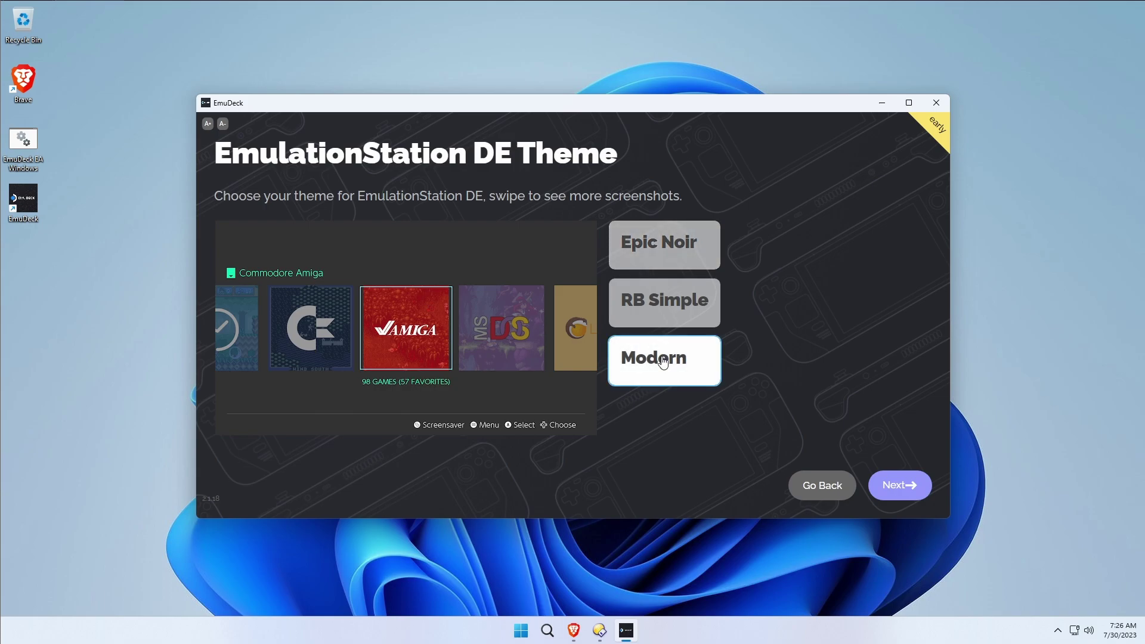
{"action": "left_click", "coordinate": [660, 264]}
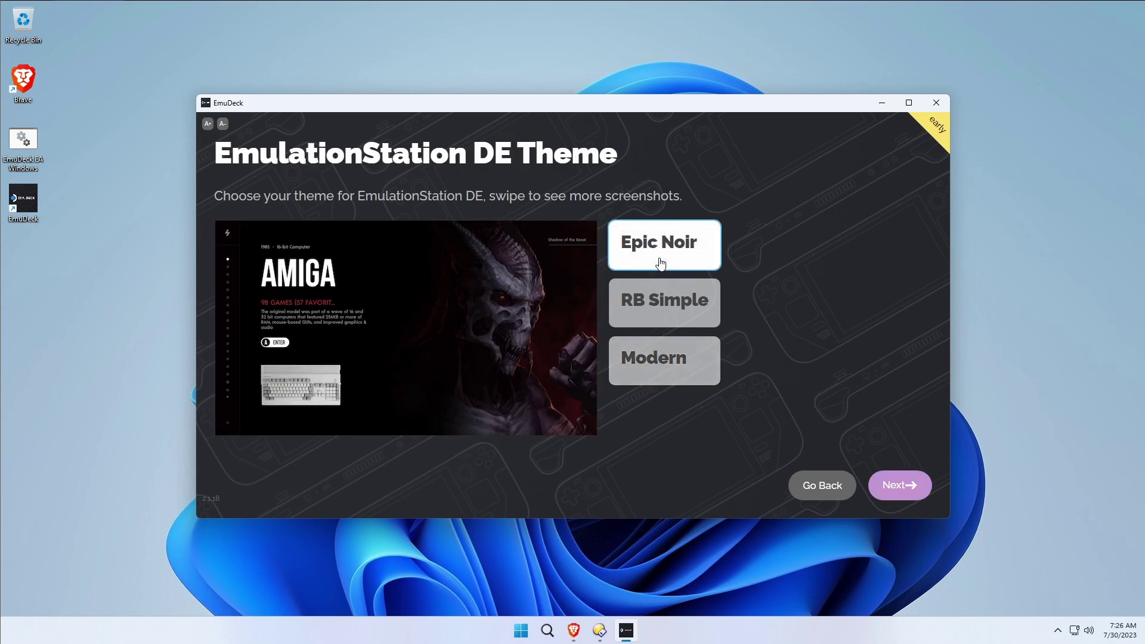
{"action": "left_click", "coordinate": [644, 357]}
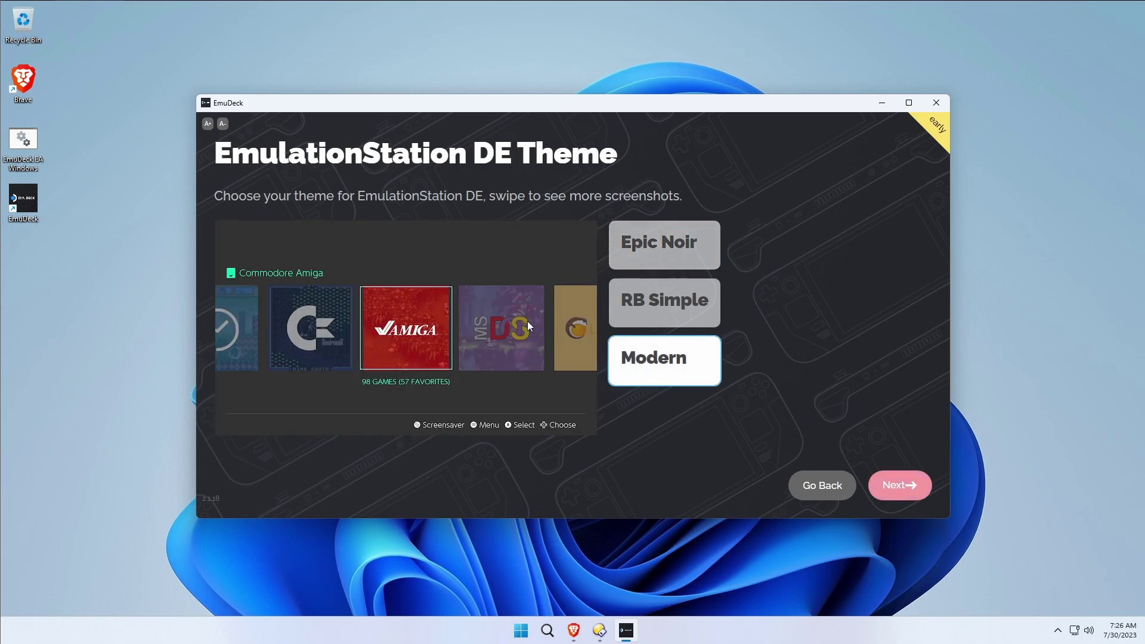
{"action": "left_click", "coordinate": [898, 485]}
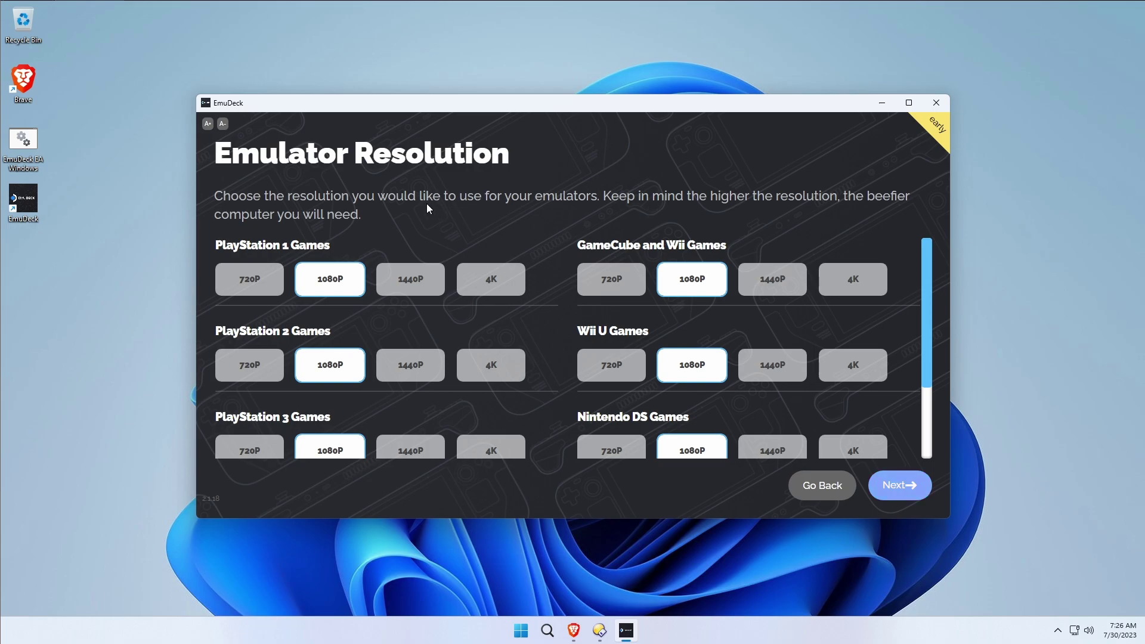
{"action": "left_click_drag", "start_coordinate": [926, 279], "coordinate": [919, 352]}
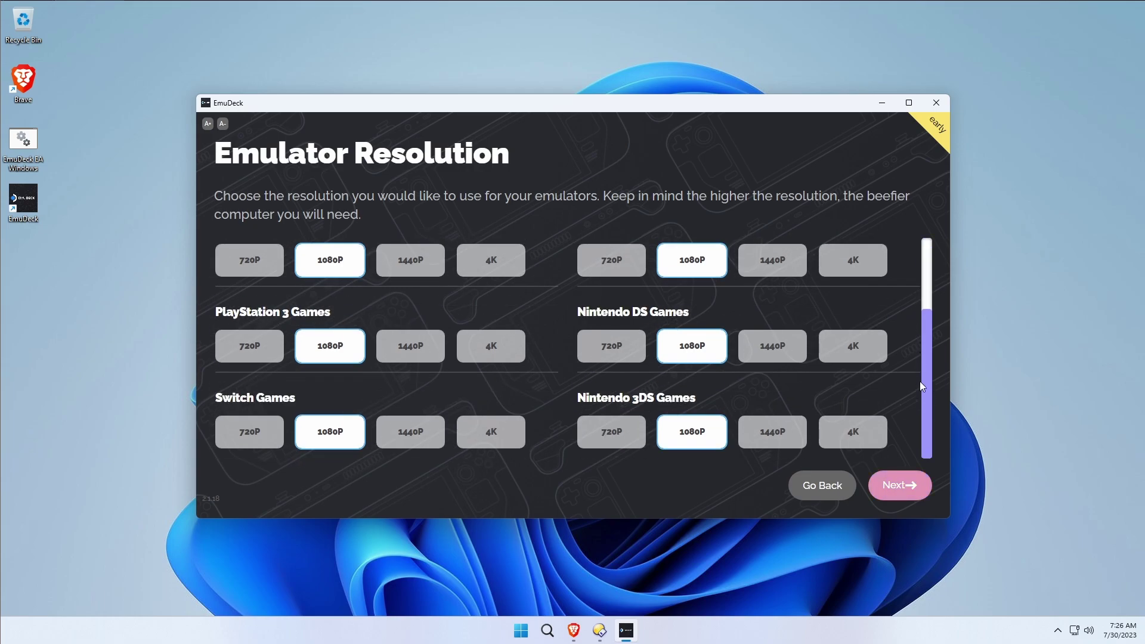
{"action": "left_click_drag", "start_coordinate": [917, 320], "coordinate": [921, 249]}
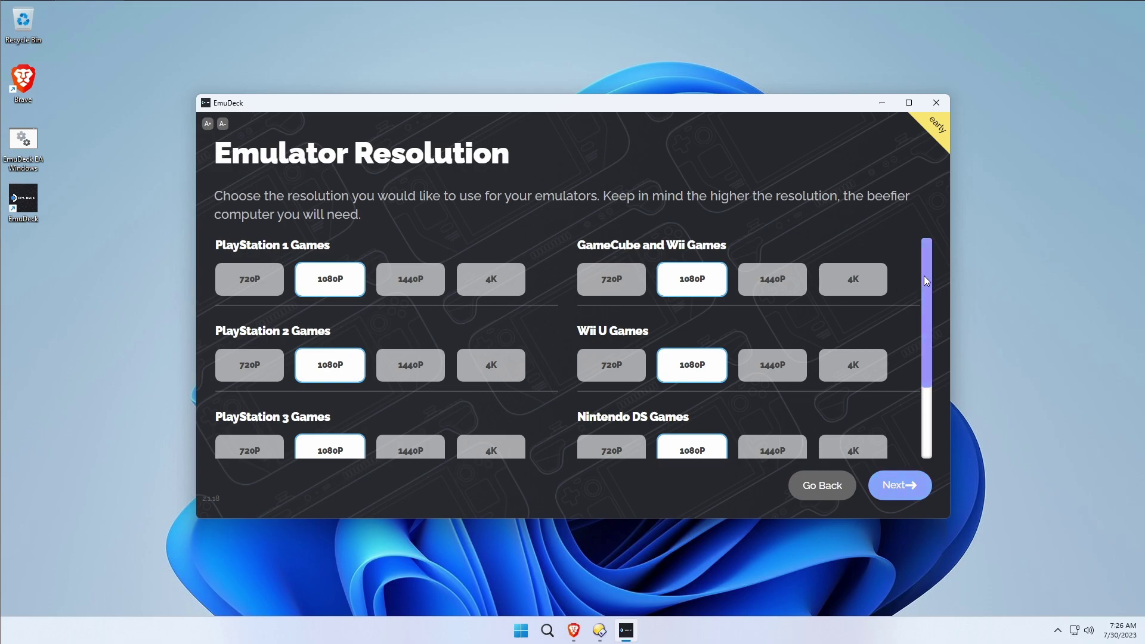
{"action": "left_click_drag", "start_coordinate": [924, 275], "coordinate": [925, 386]}
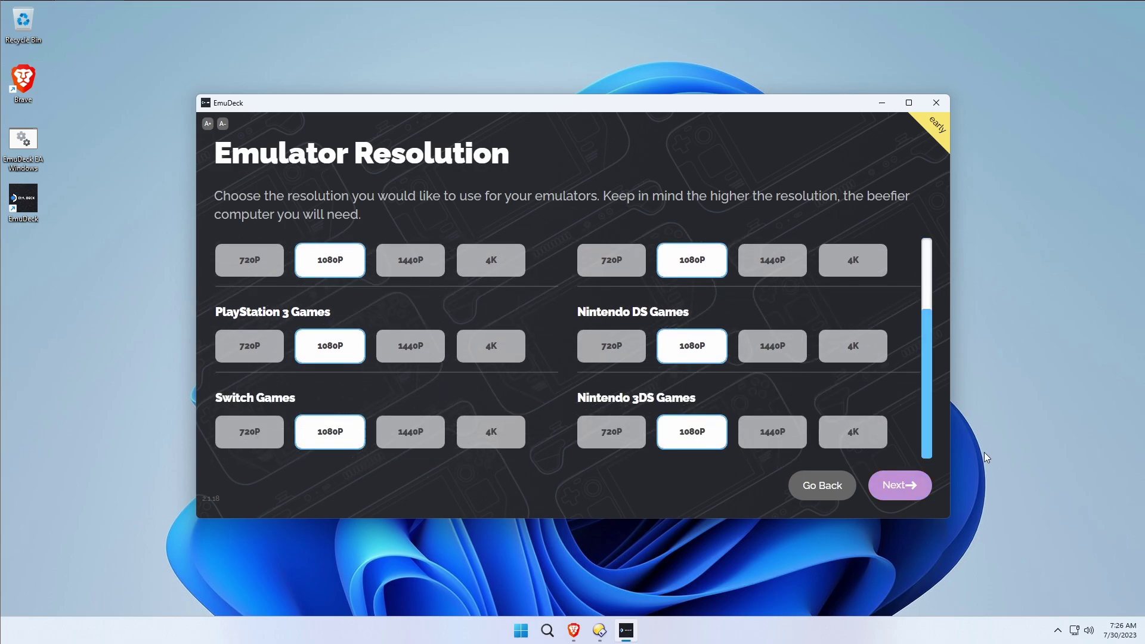
Keep the 1080p emulator resolutions, review the install summary, and click Finish to begin installing.
{"action": "left_click", "coordinate": [902, 489]}
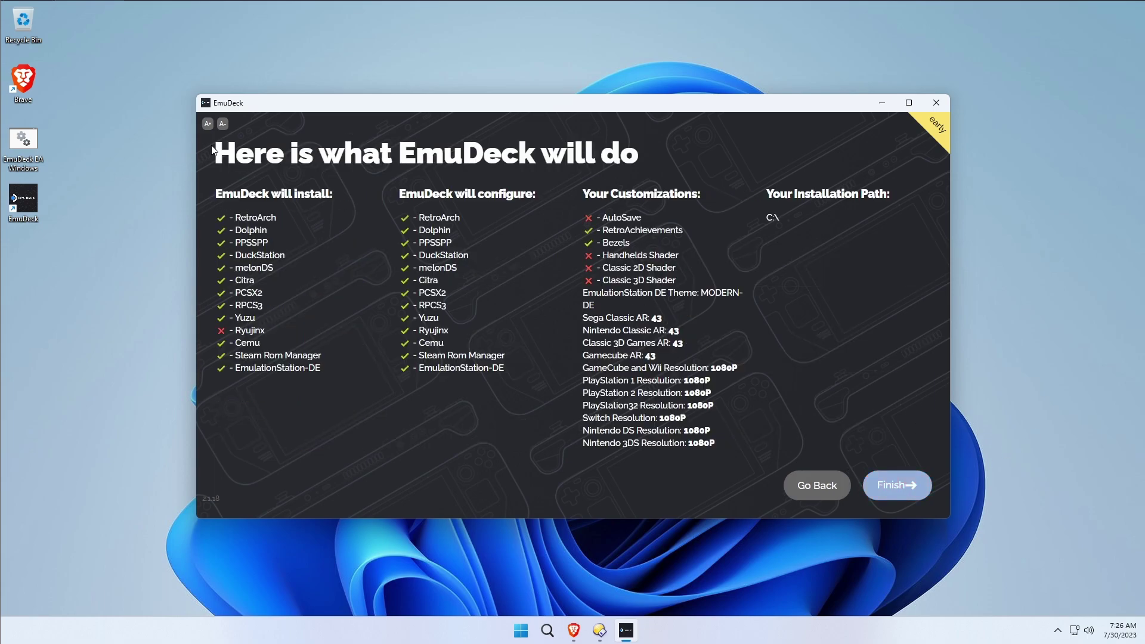
{"action": "left_click_drag", "start_coordinate": [213, 149], "coordinate": [804, 438]}
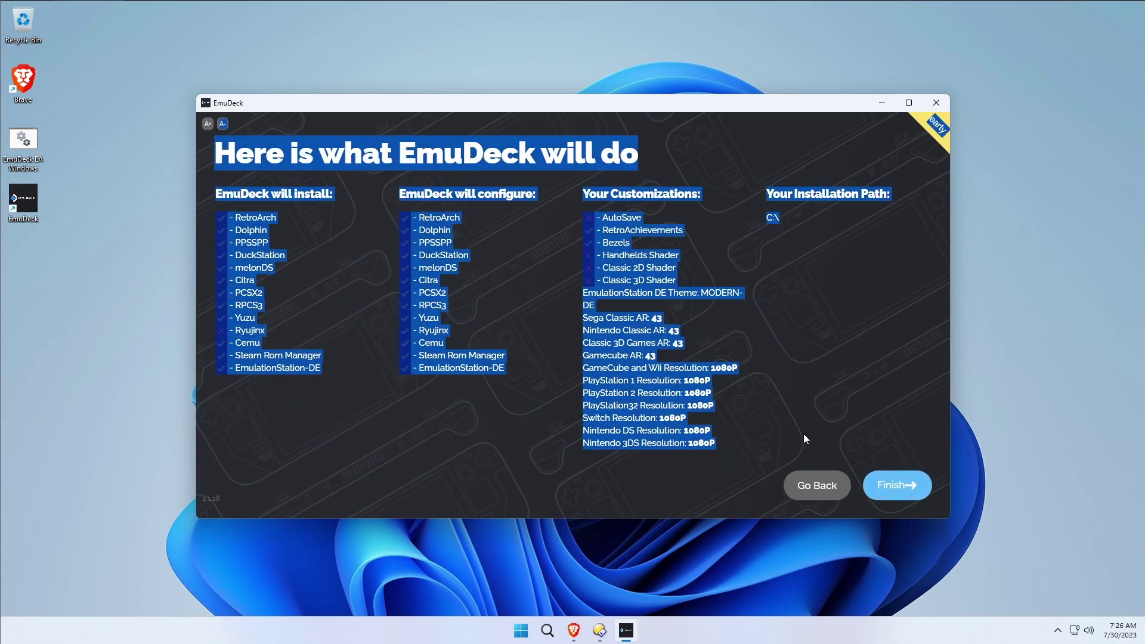
{"action": "left_click", "coordinate": [850, 366]}
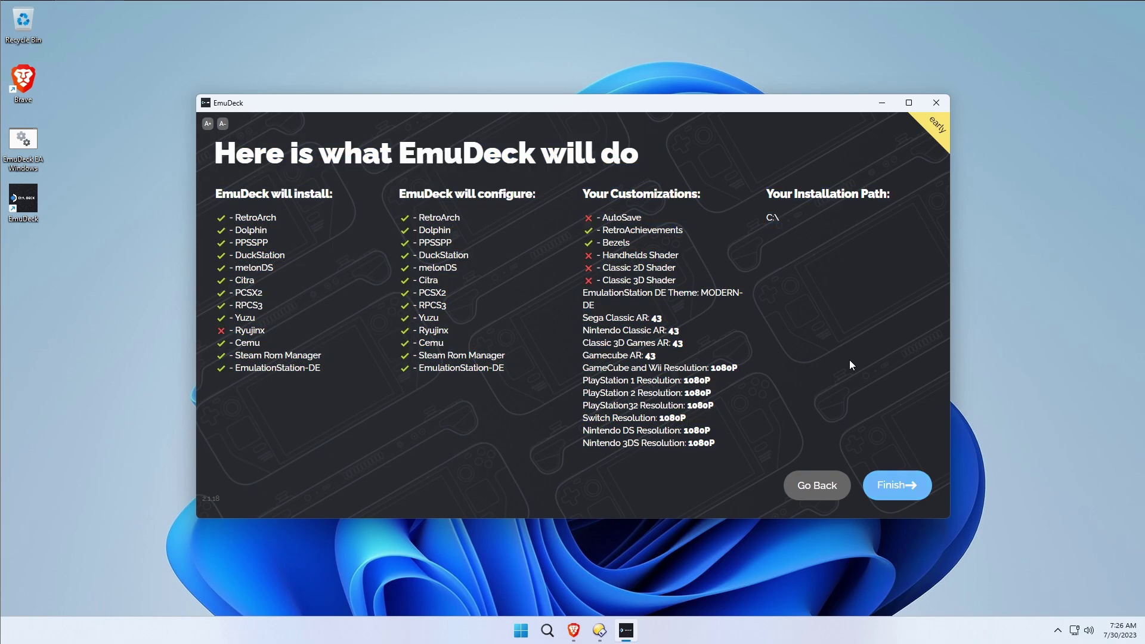
{"action": "left_click", "coordinate": [894, 486]}
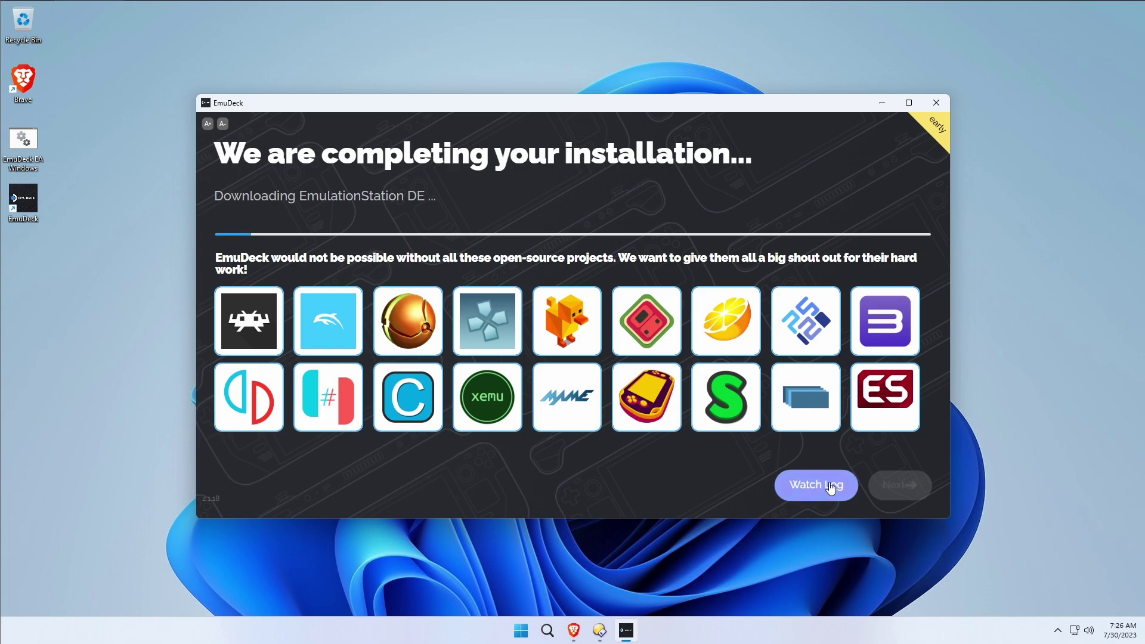
Watch the PowerShell install log and allow the Visual C++ redistributable at the UAC prompt.
{"action": "left_click_drag", "start_coordinate": [772, 108], "coordinate": [950, 25]}
{"action": "left_click", "coordinate": [994, 402]}
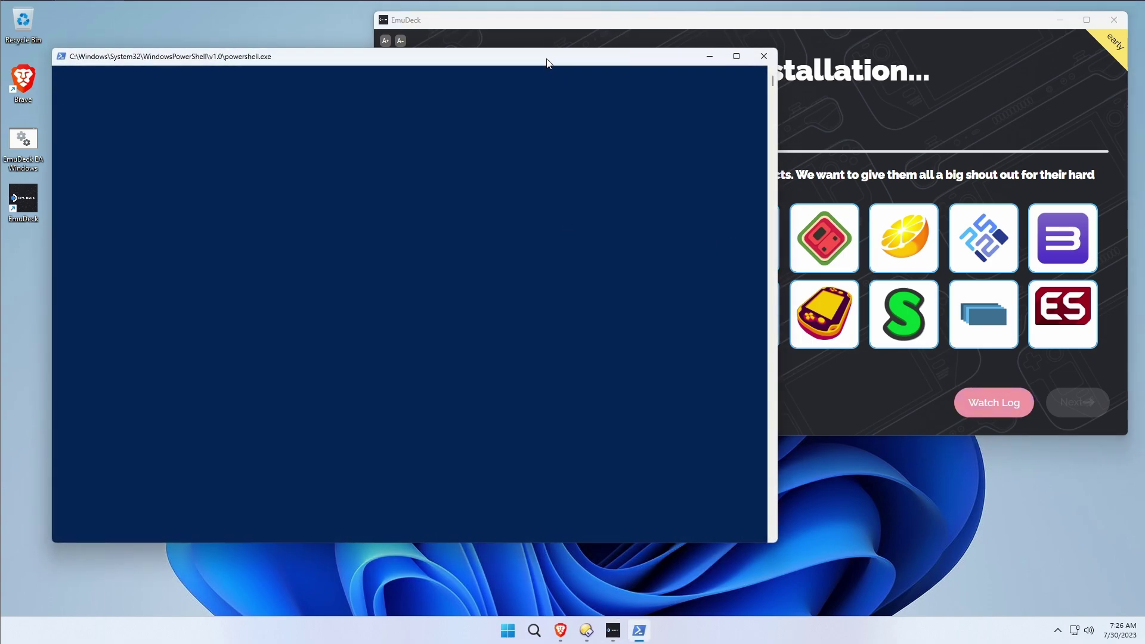
{"action": "left_click_drag", "start_coordinate": [546, 61], "coordinate": [503, 115]}
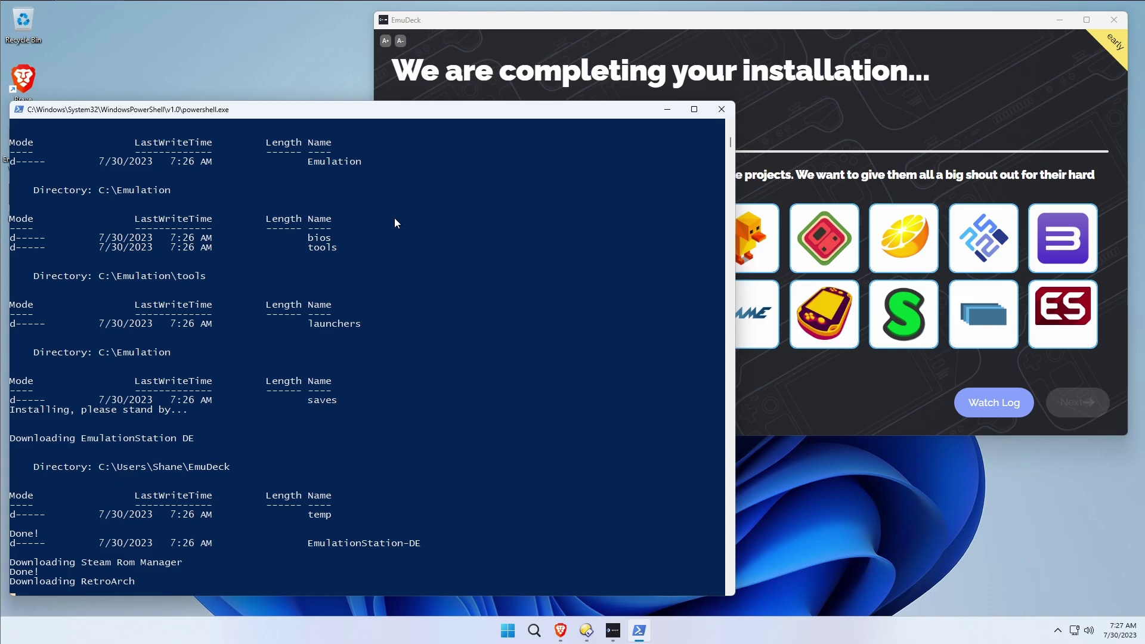
{"action": "left_click", "coordinate": [737, 24]}
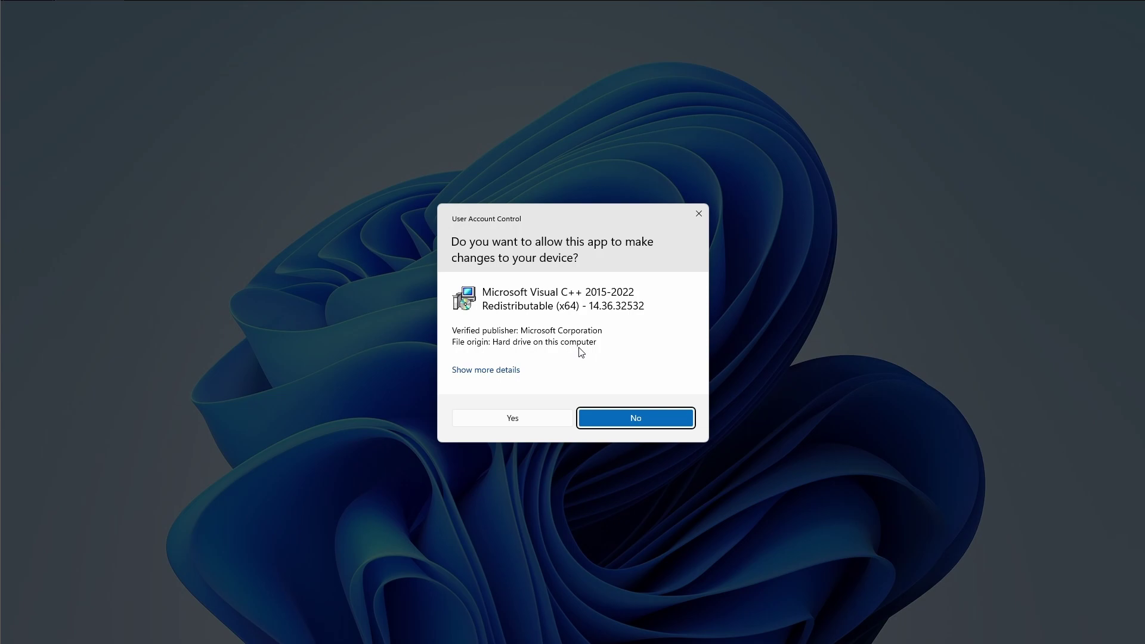
{"action": "left_click", "coordinate": [511, 420]}
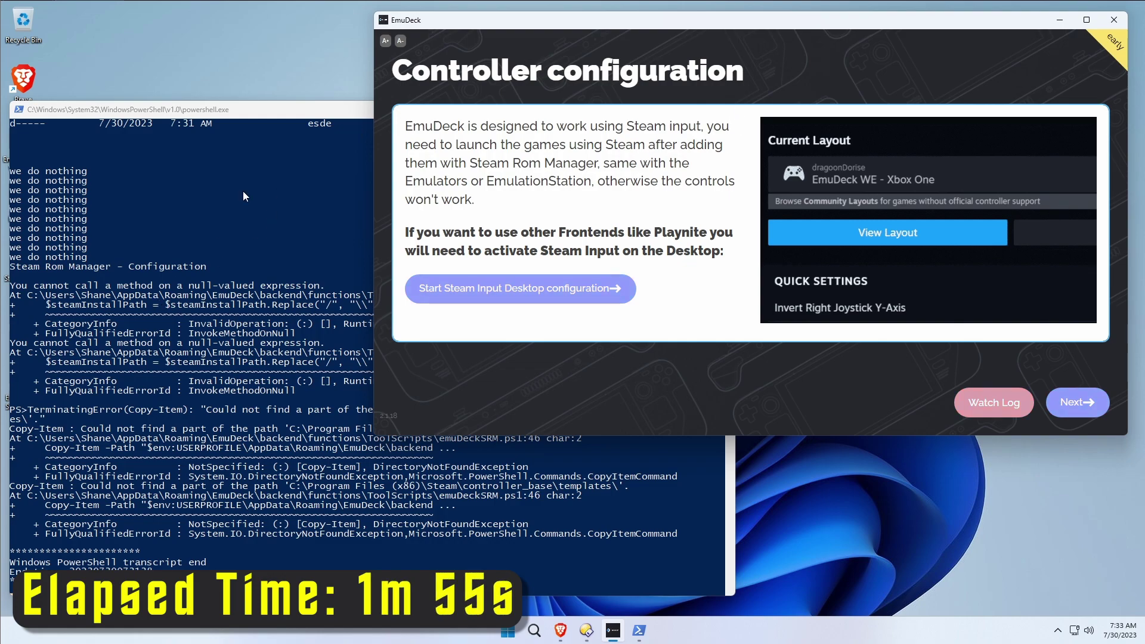
Close the PowerShell log window, recentre EmuDeck, and move past Controller configuration.
{"action": "left_click", "coordinate": [260, 116]}
{"action": "left_click", "coordinate": [722, 113]}
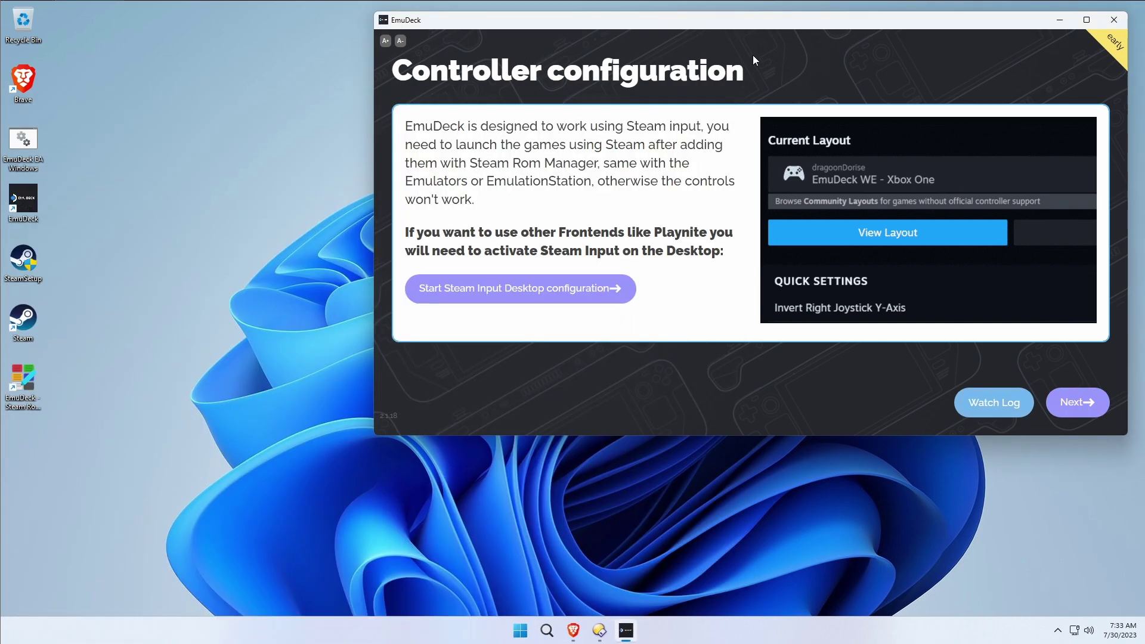
{"action": "left_click_drag", "start_coordinate": [771, 25], "coordinate": [631, 101]}
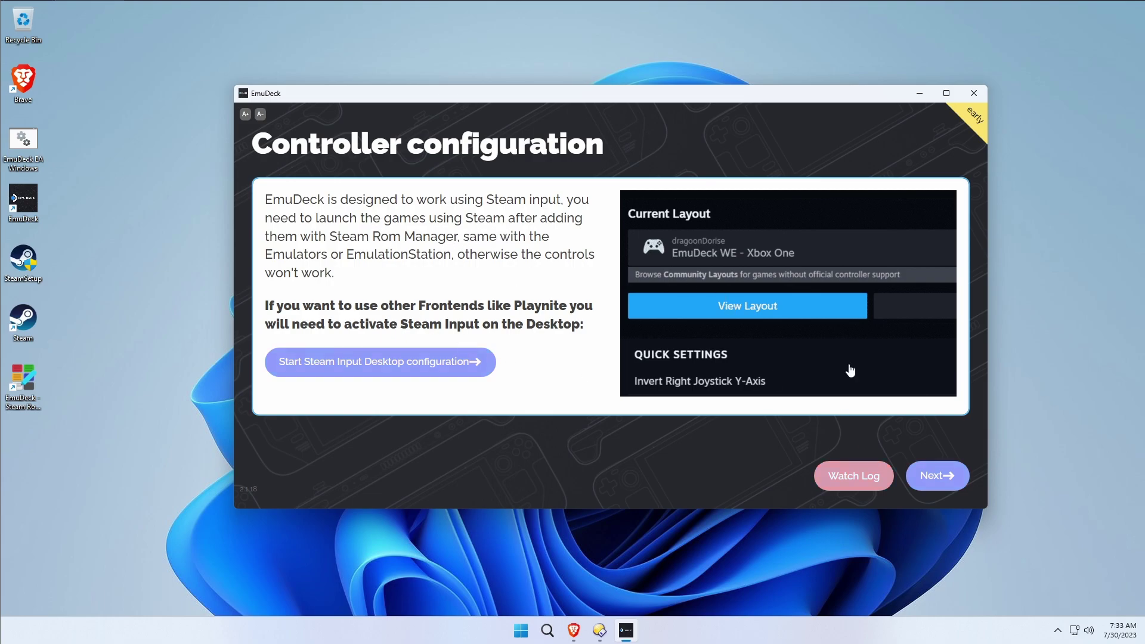
{"action": "left_click", "coordinate": [937, 475]}
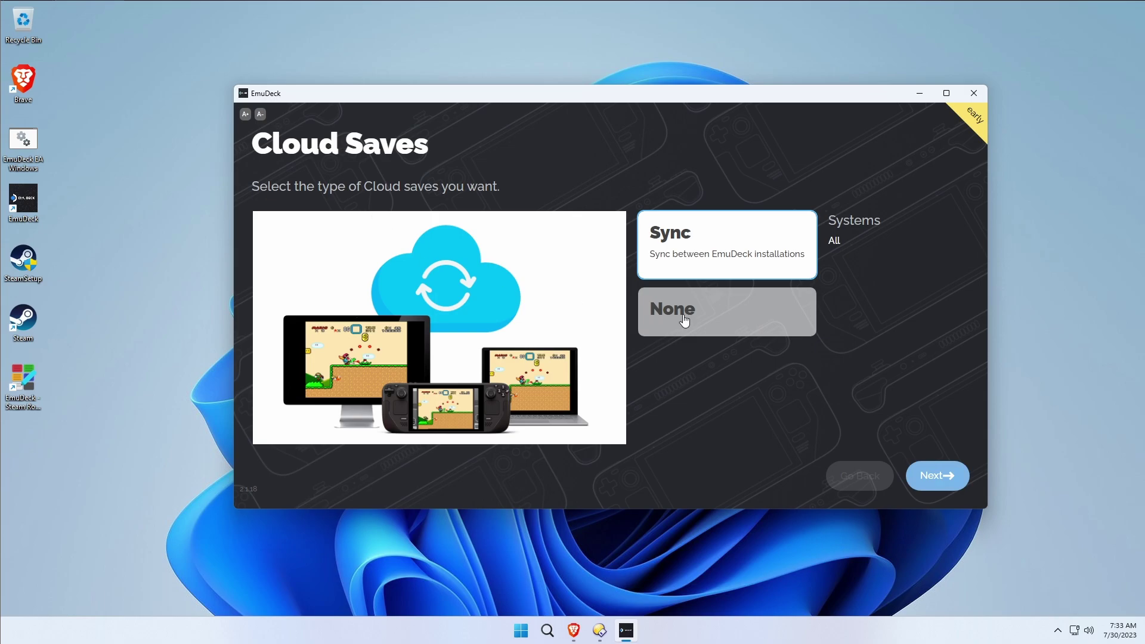
Set Cloud Saves to None instead of Sync and continue with Copy Games.
{"action": "left_click", "coordinate": [715, 319]}
{"action": "left_click", "coordinate": [715, 257]}
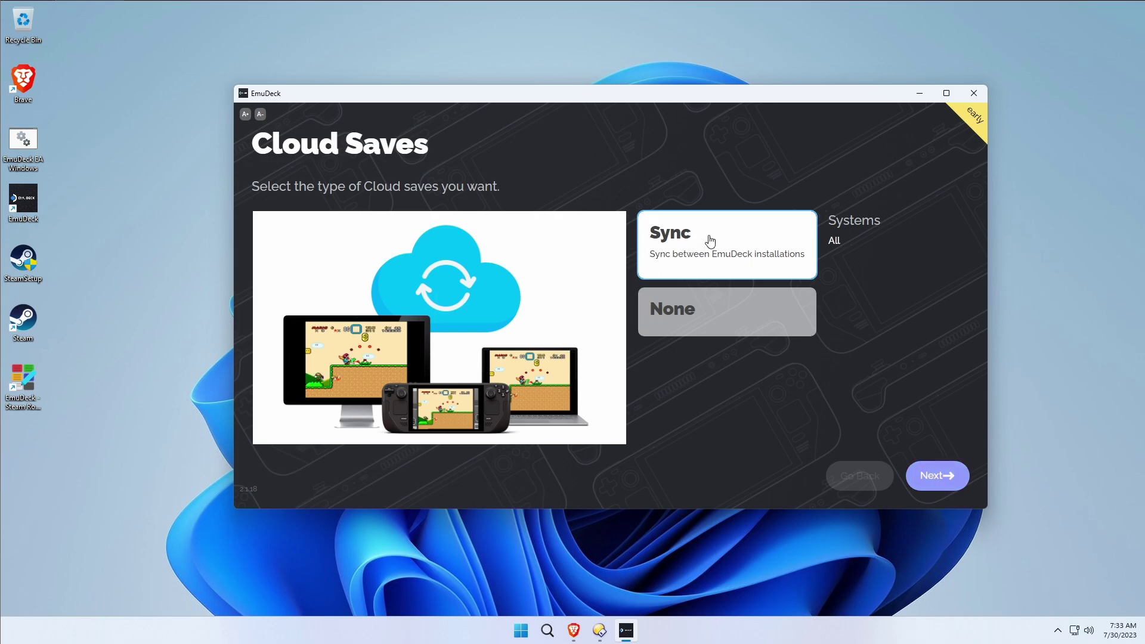
{"action": "left_click", "coordinate": [693, 329]}
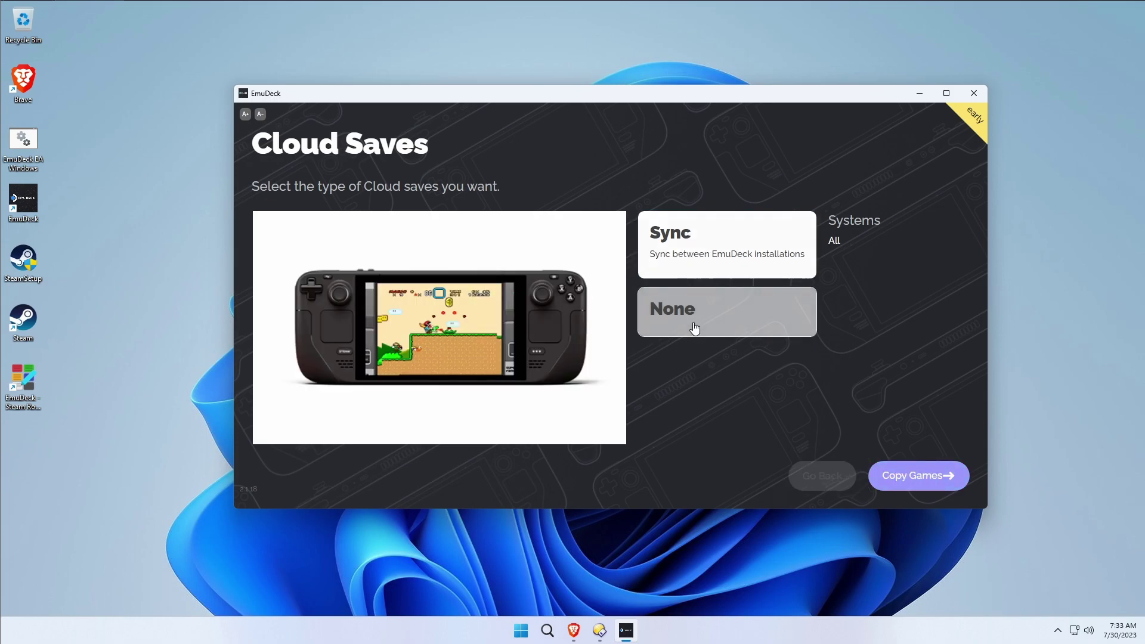
{"action": "left_click", "coordinate": [907, 476]}
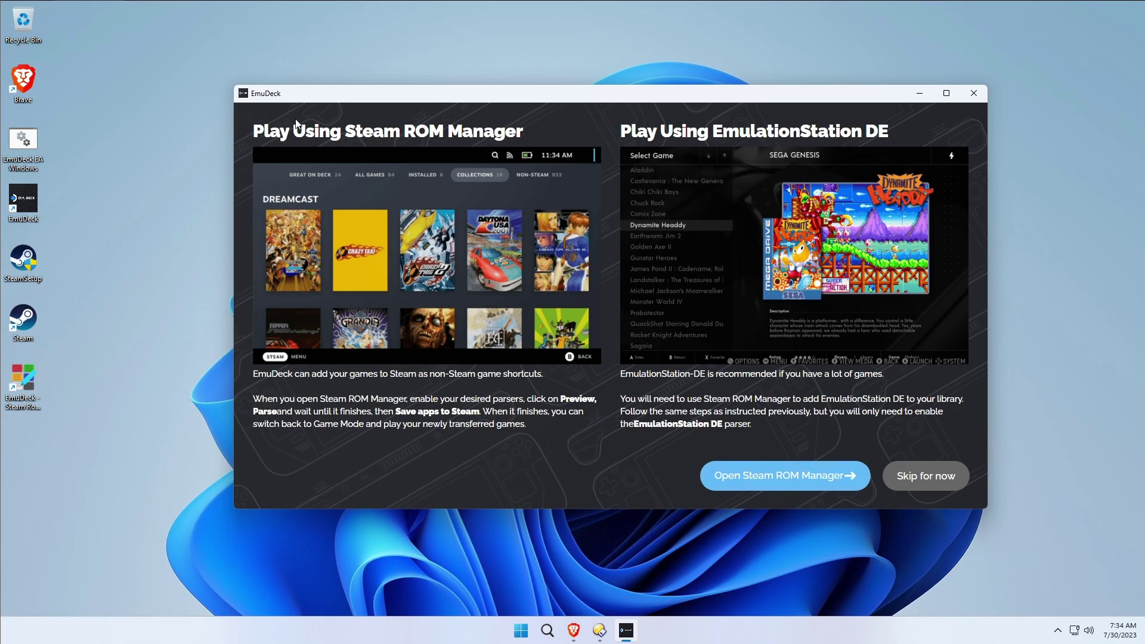
Review the Steam ROM Manager and EmulationStation DE options, then choose Open Steam ROM Manager.
{"action": "left_click_drag", "start_coordinate": [253, 134], "coordinate": [559, 142]}
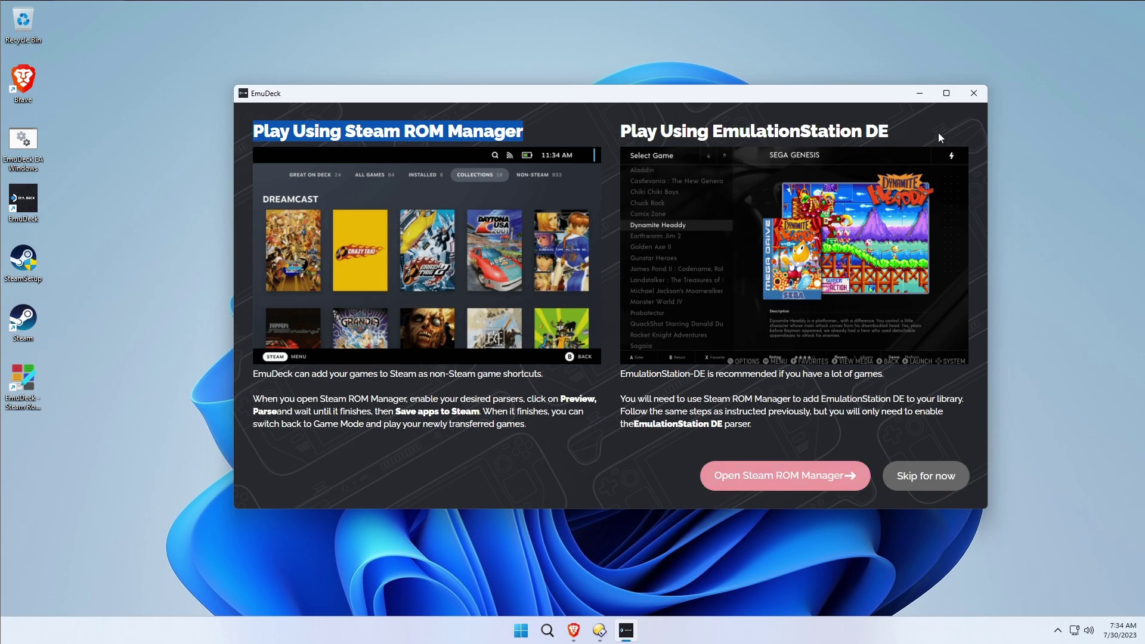
{"action": "left_click_drag", "start_coordinate": [938, 133], "coordinate": [611, 134]}
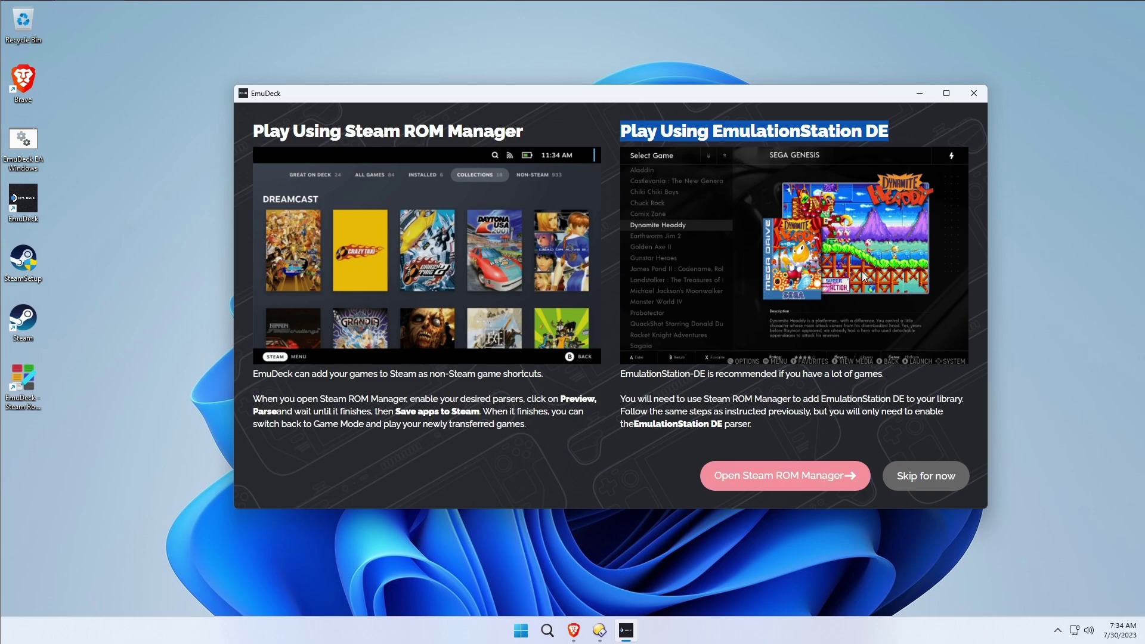
{"action": "left_click", "coordinate": [909, 131]}
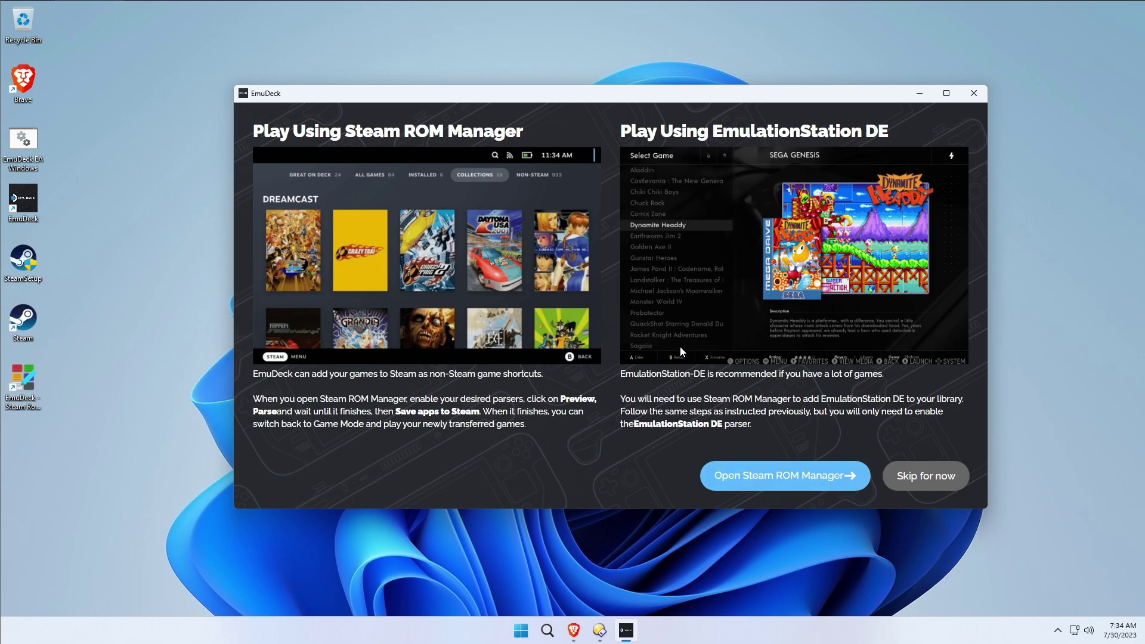
{"action": "left_click", "coordinate": [818, 477]}
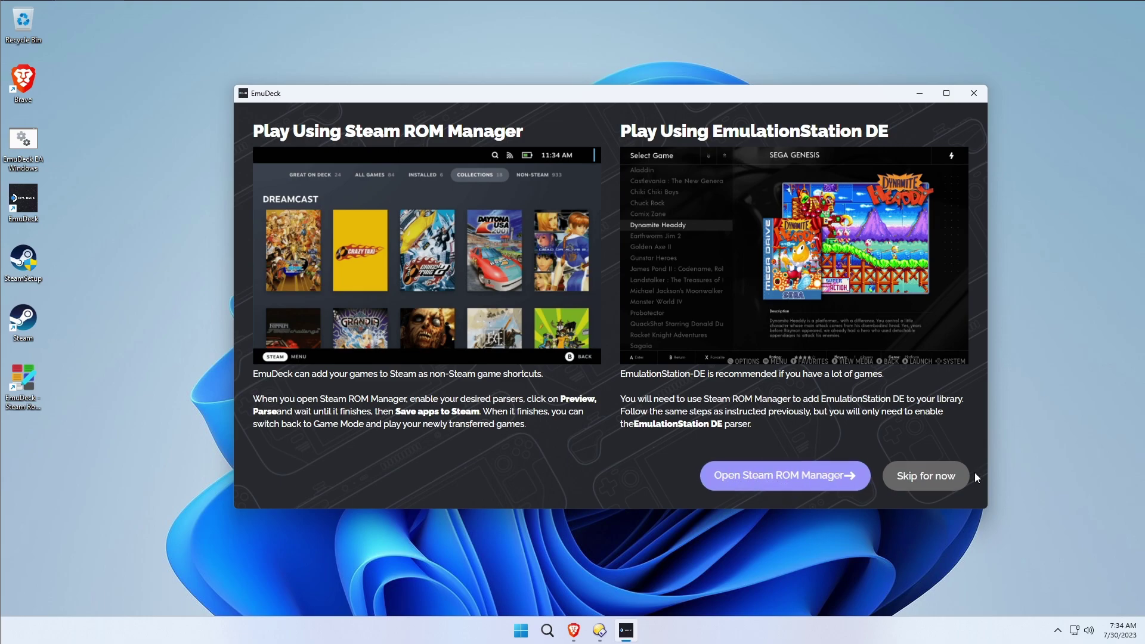
{"action": "left_click", "coordinate": [801, 472]}
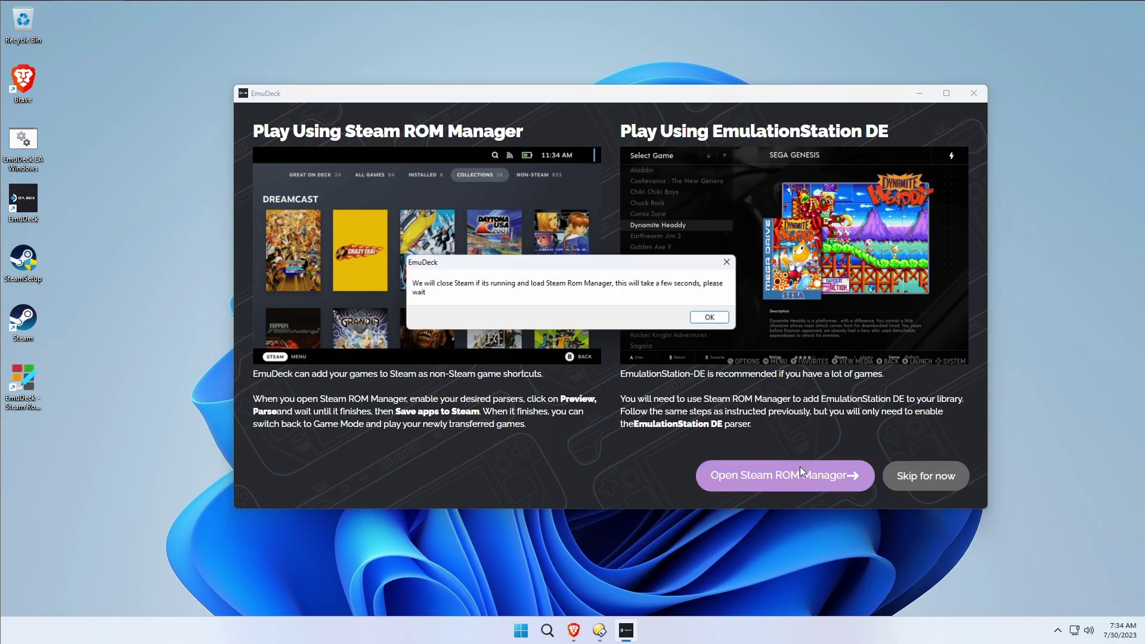